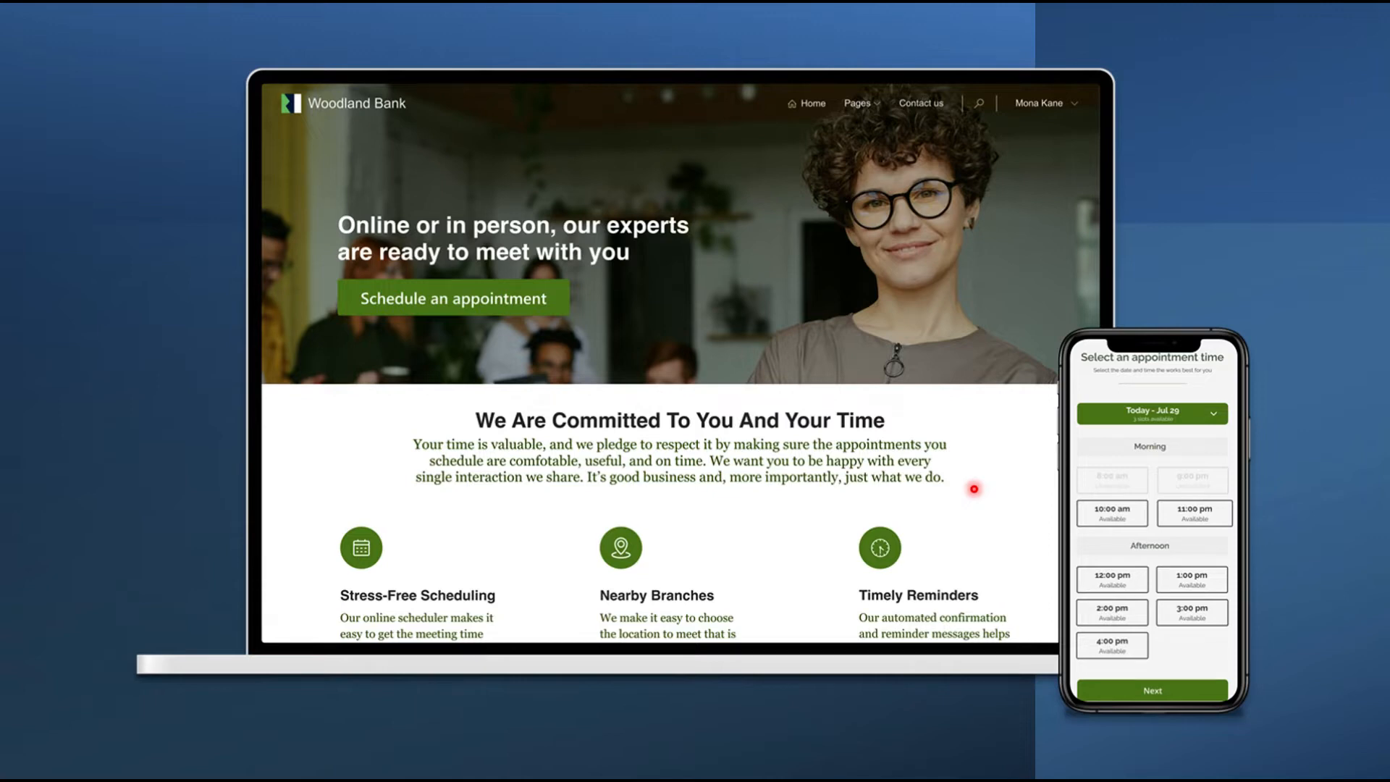
pyautogui.press('Right')
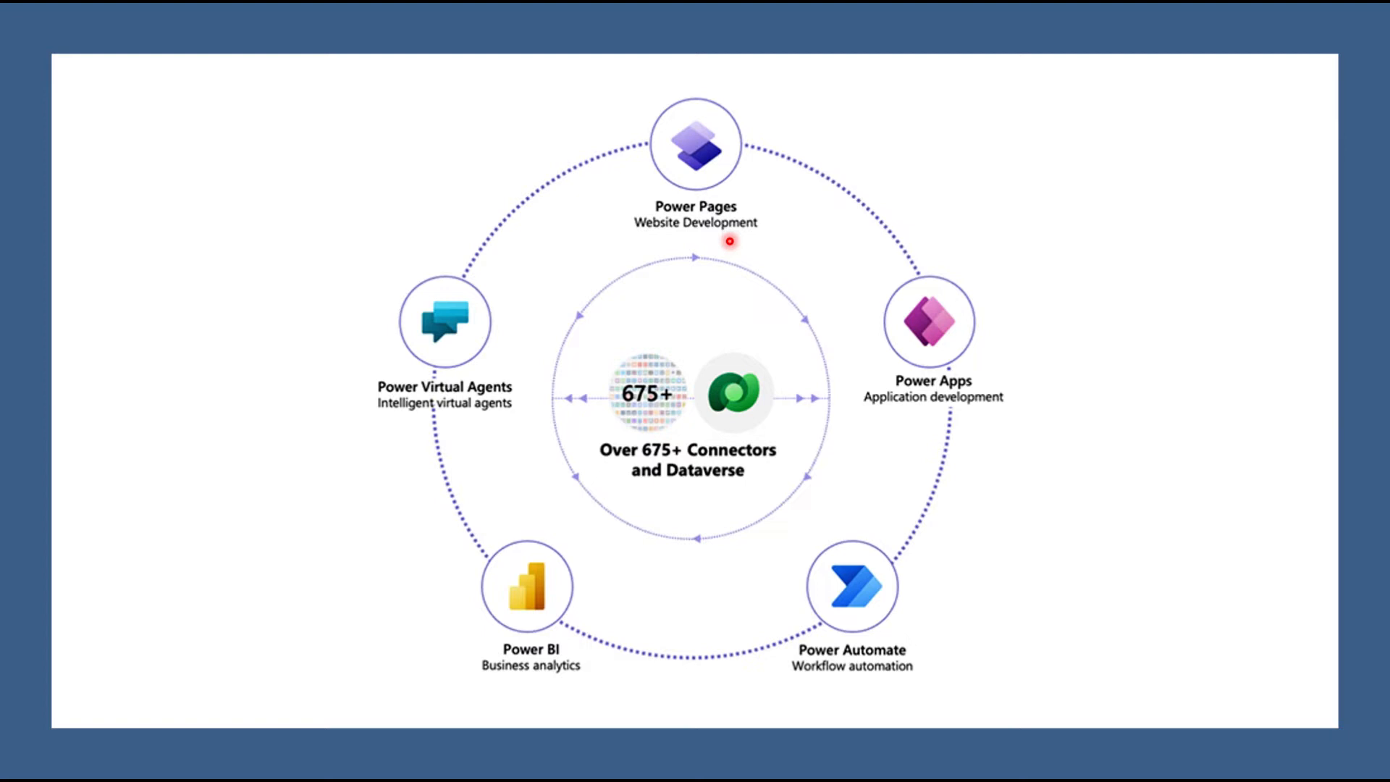
pyautogui.press('Right')
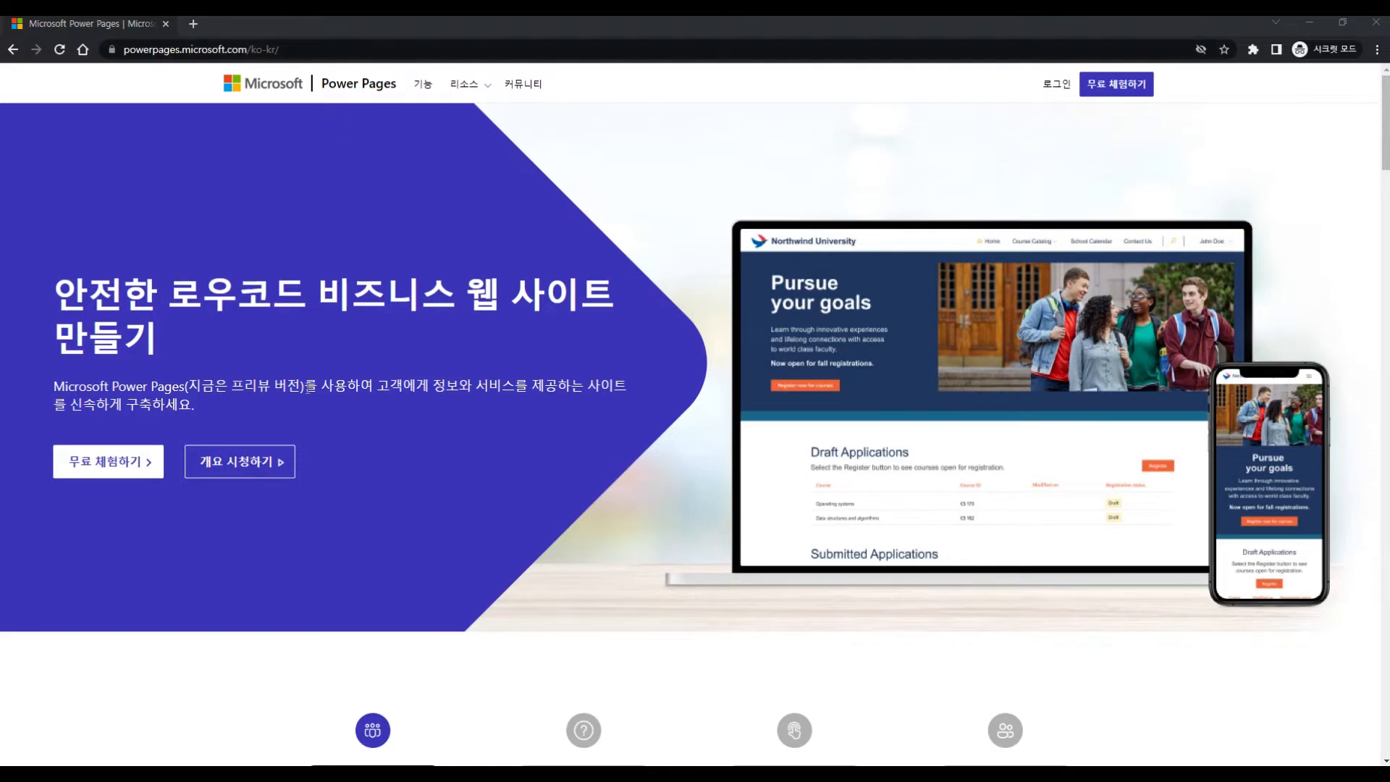
# Step: Start the free Power Pages trial with the account's e-mail address, agreeing to the trial terms
pyautogui.click(118, 467)
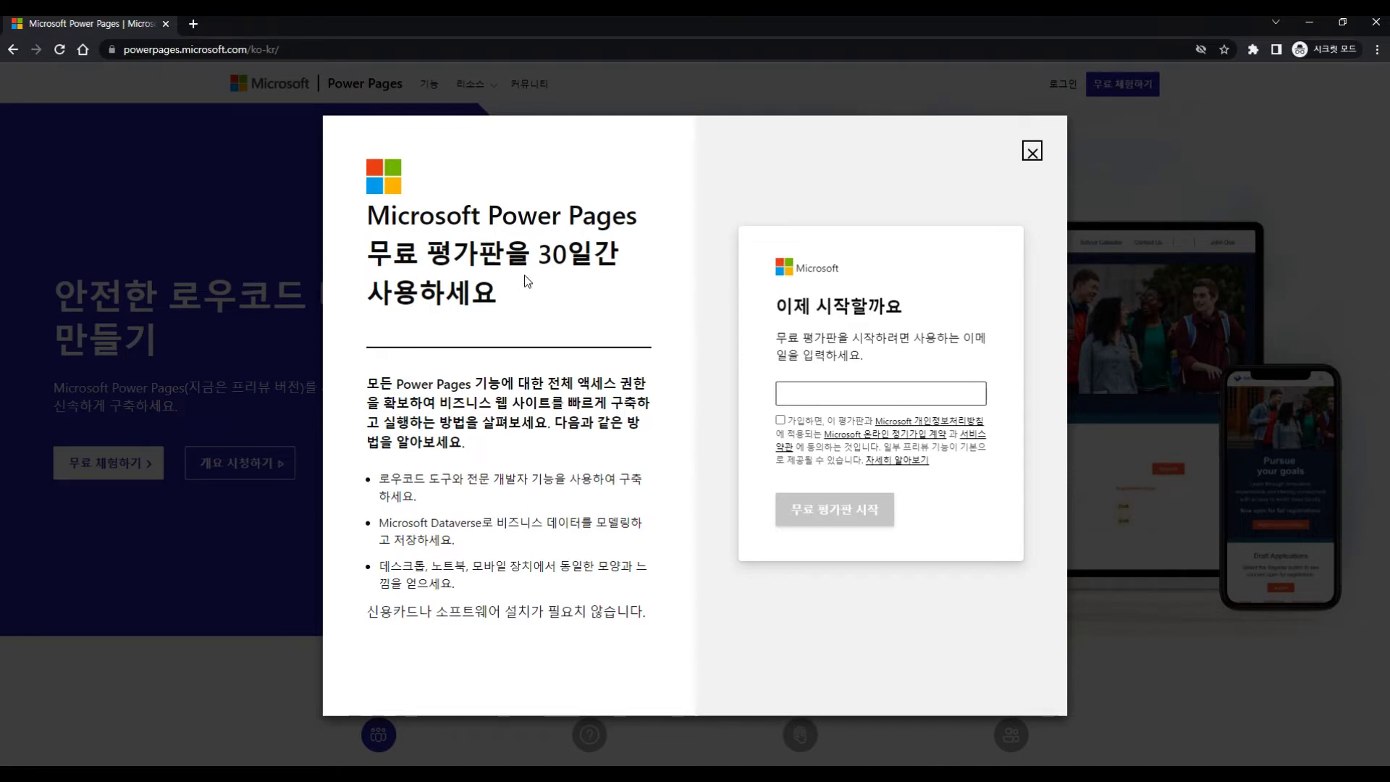
pyautogui.click(926, 365)
pyautogui.click(899, 399)
pyautogui.hotkey('ctrl', 'v')
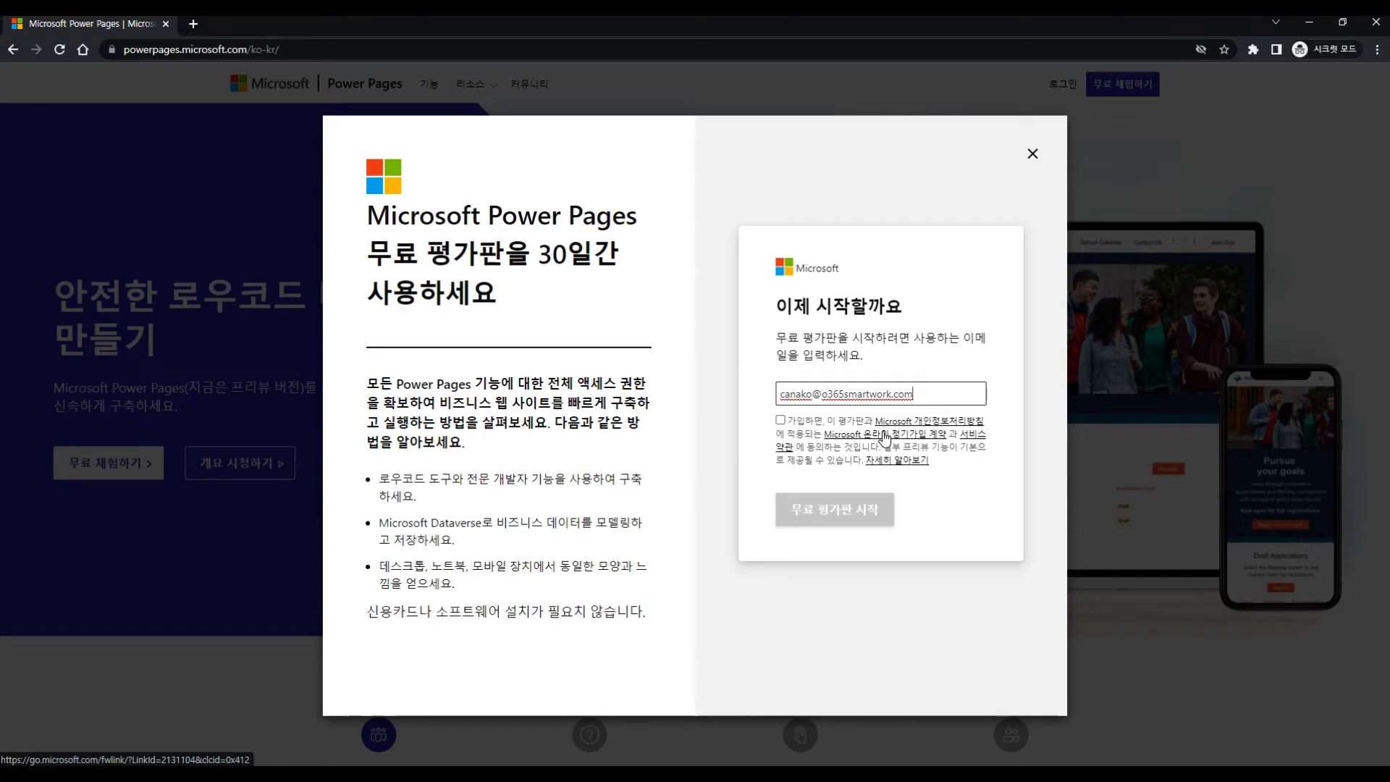
pyautogui.click(781, 420)
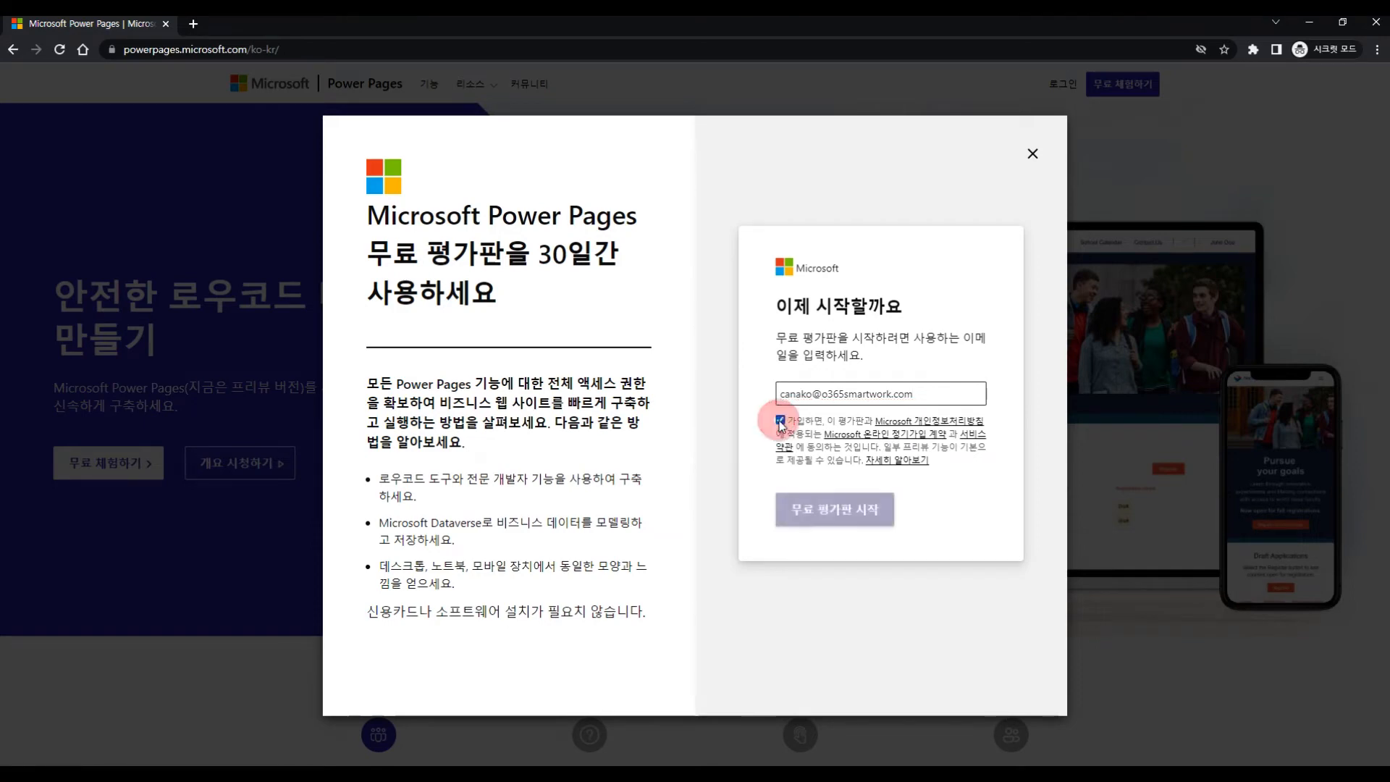
pyautogui.click(859, 514)
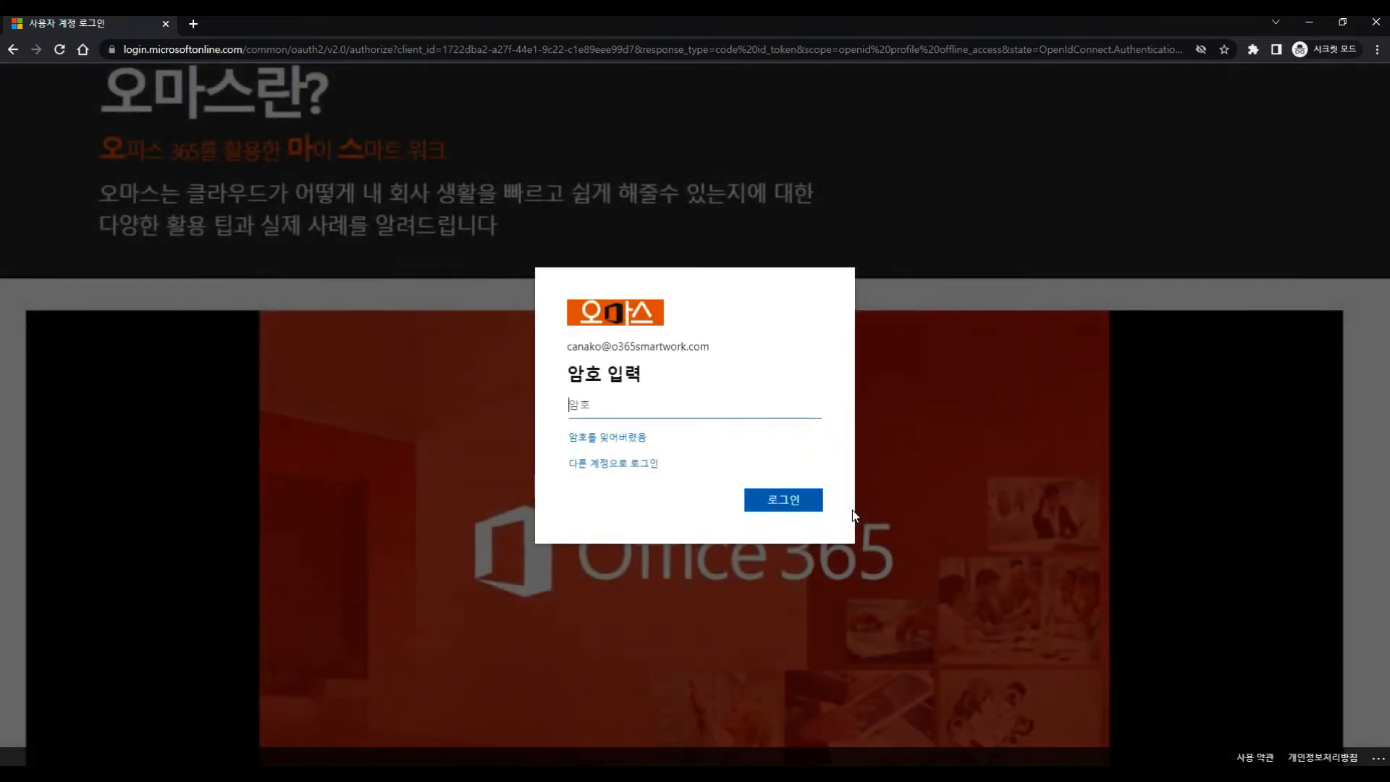
# Step: Sign in with the account password and choose to stay signed in
pyautogui.hotkey('ctrl', 'v')
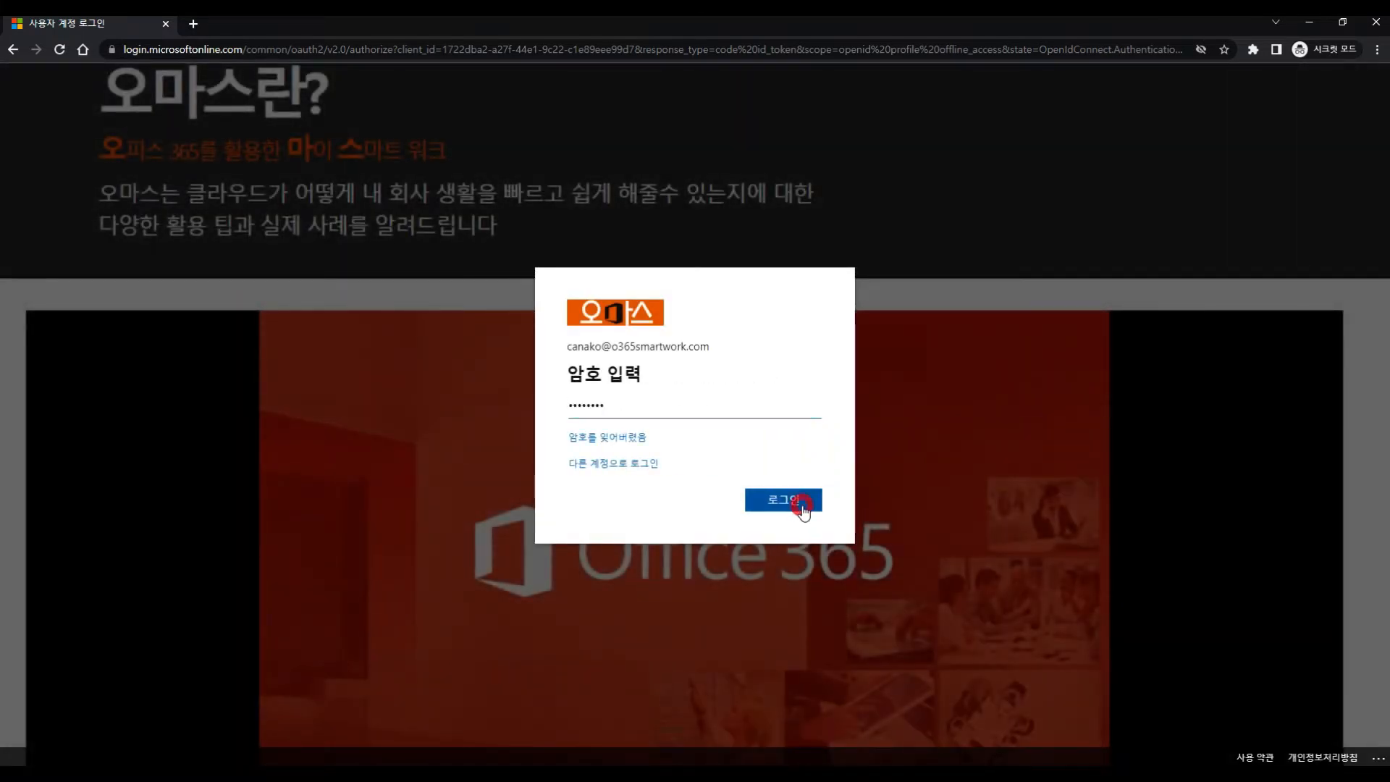
pyautogui.click(797, 501)
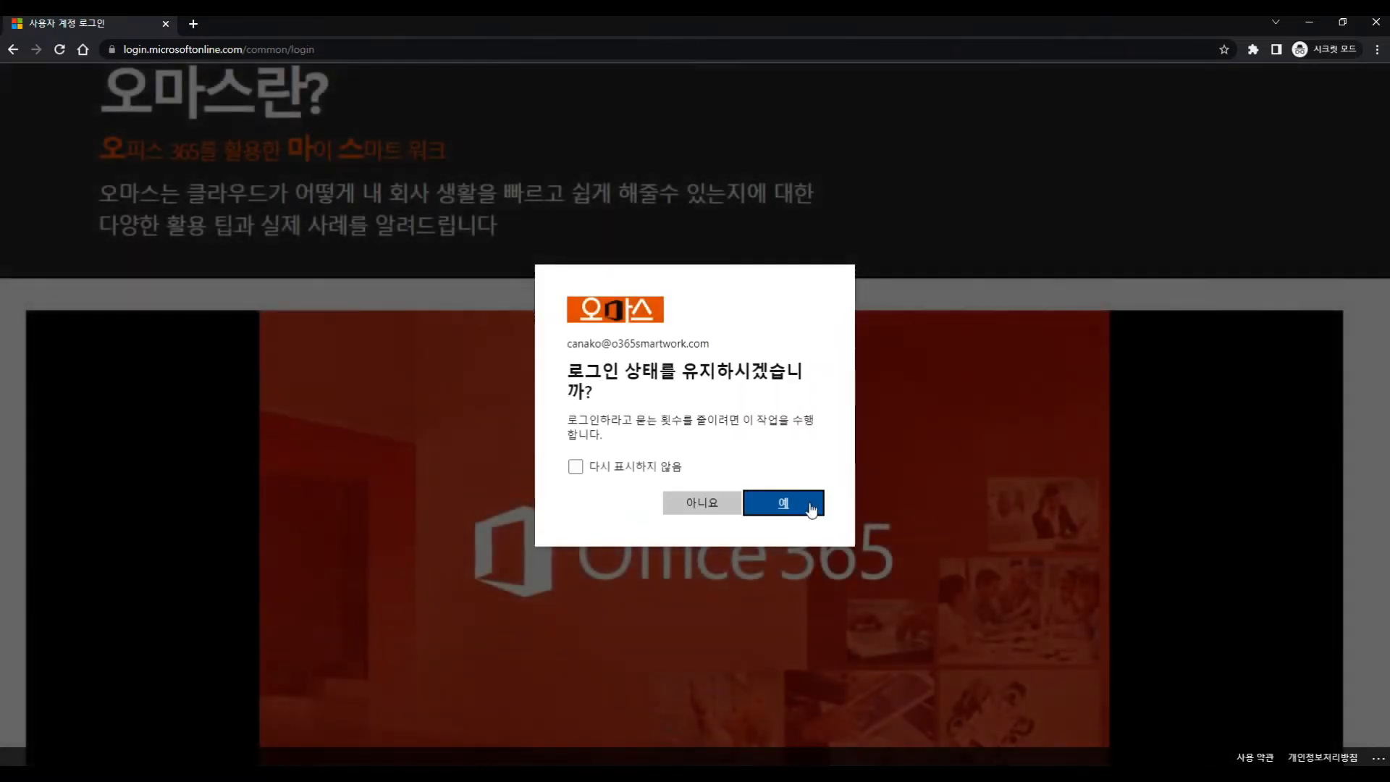
pyautogui.click(797, 500)
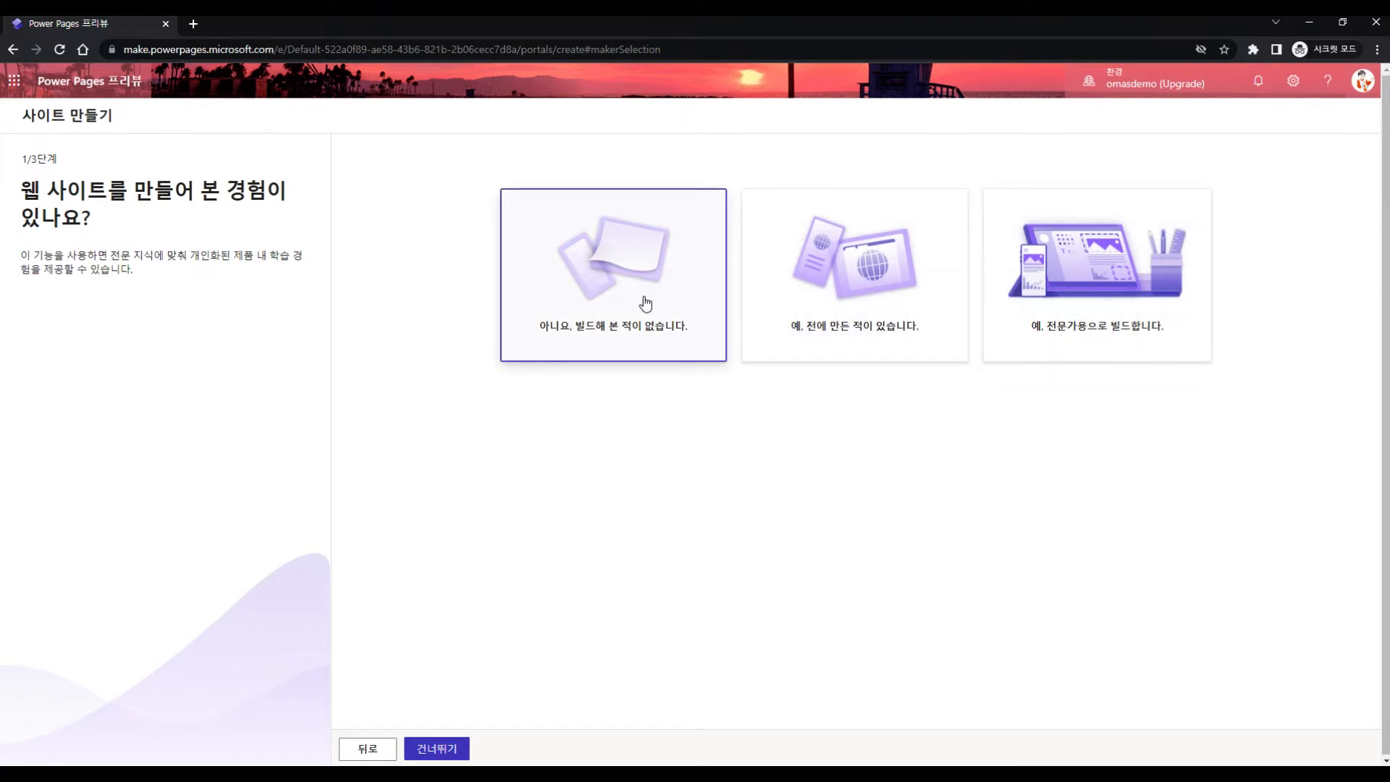
# Step: Answer that no website has been built before (아니요, 빌드해 본 적이 없습니다.) and look through the offered site templates
pyautogui.click(633, 261)
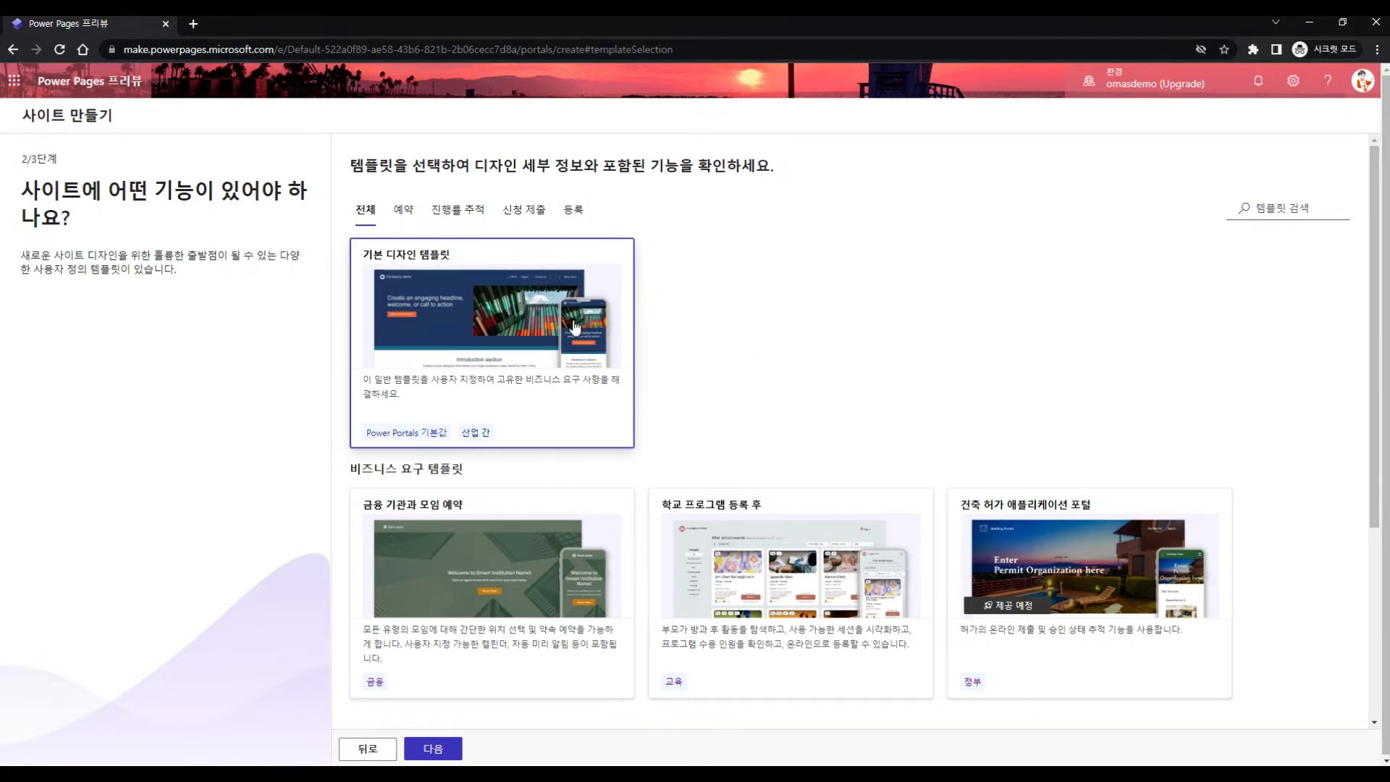
pyautogui.scroll(-3, 574, 328)
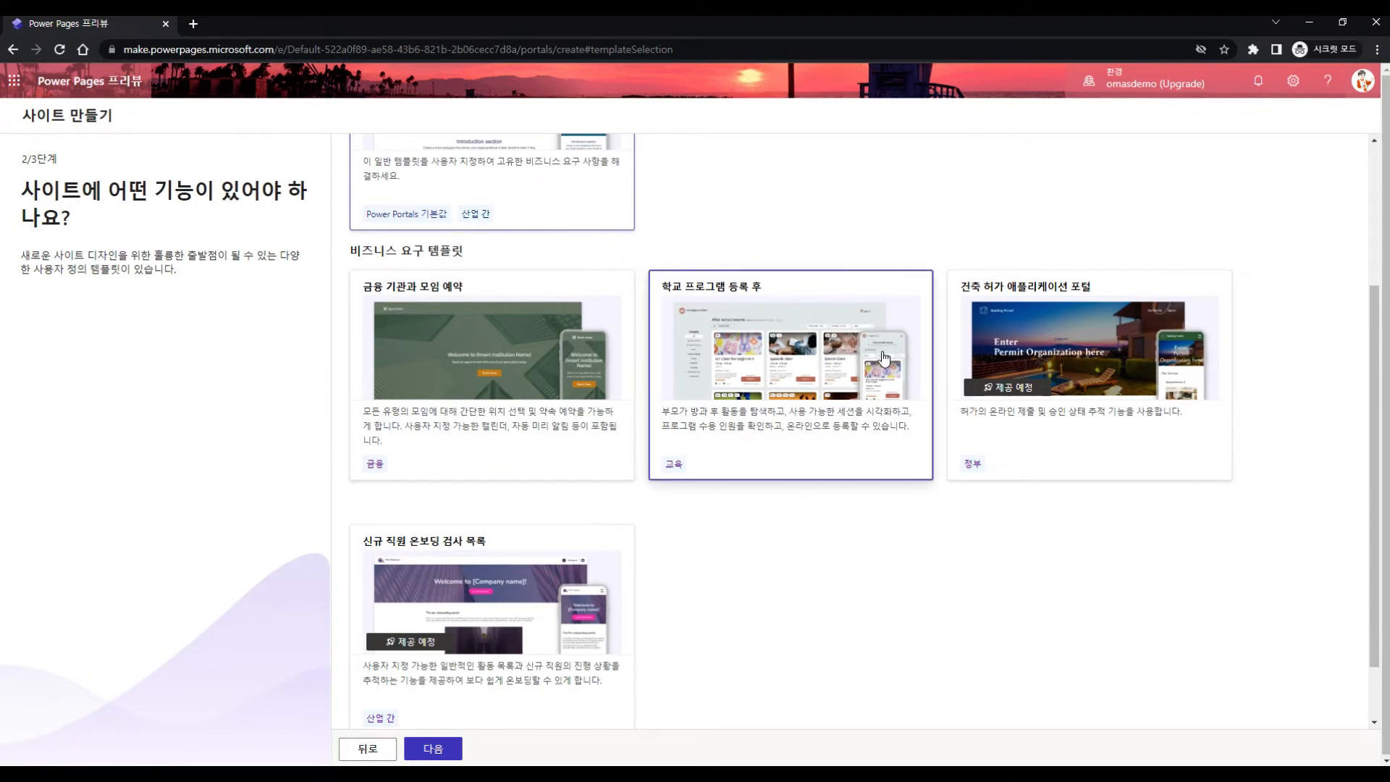
pyautogui.scroll(-1, 1090, 458)
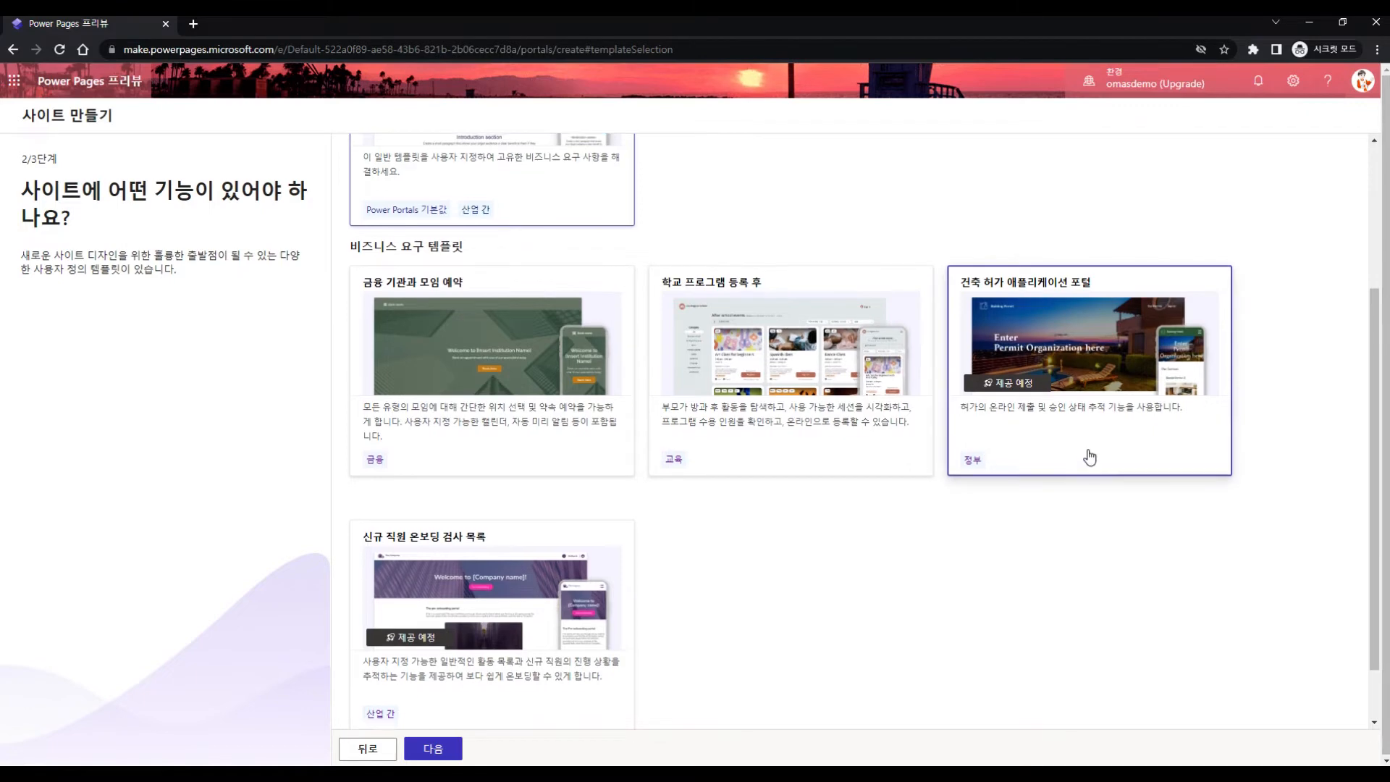
pyautogui.scroll(-1, 1090, 458)
pyautogui.scroll(1, 1090, 458)
pyautogui.scroll(-1, 444, 541)
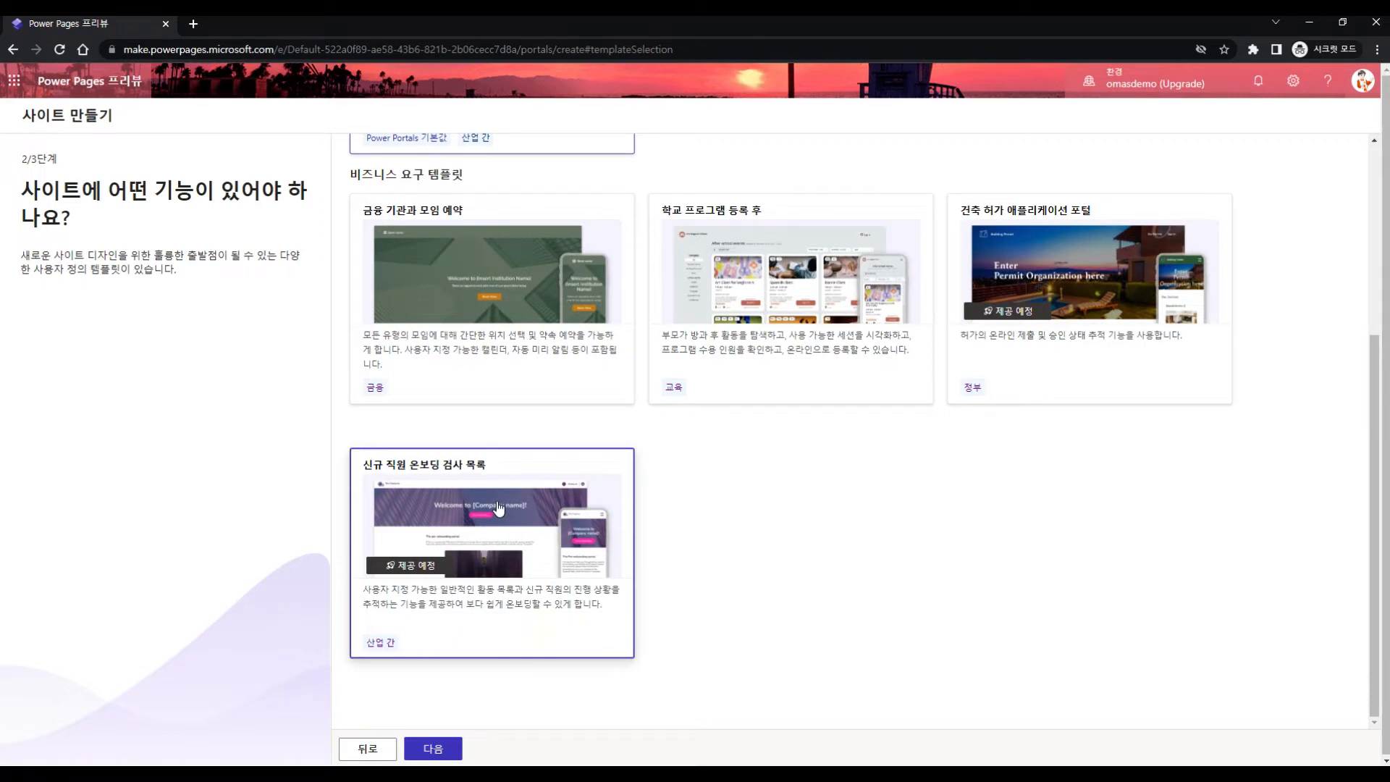
pyautogui.scroll(4, 499, 507)
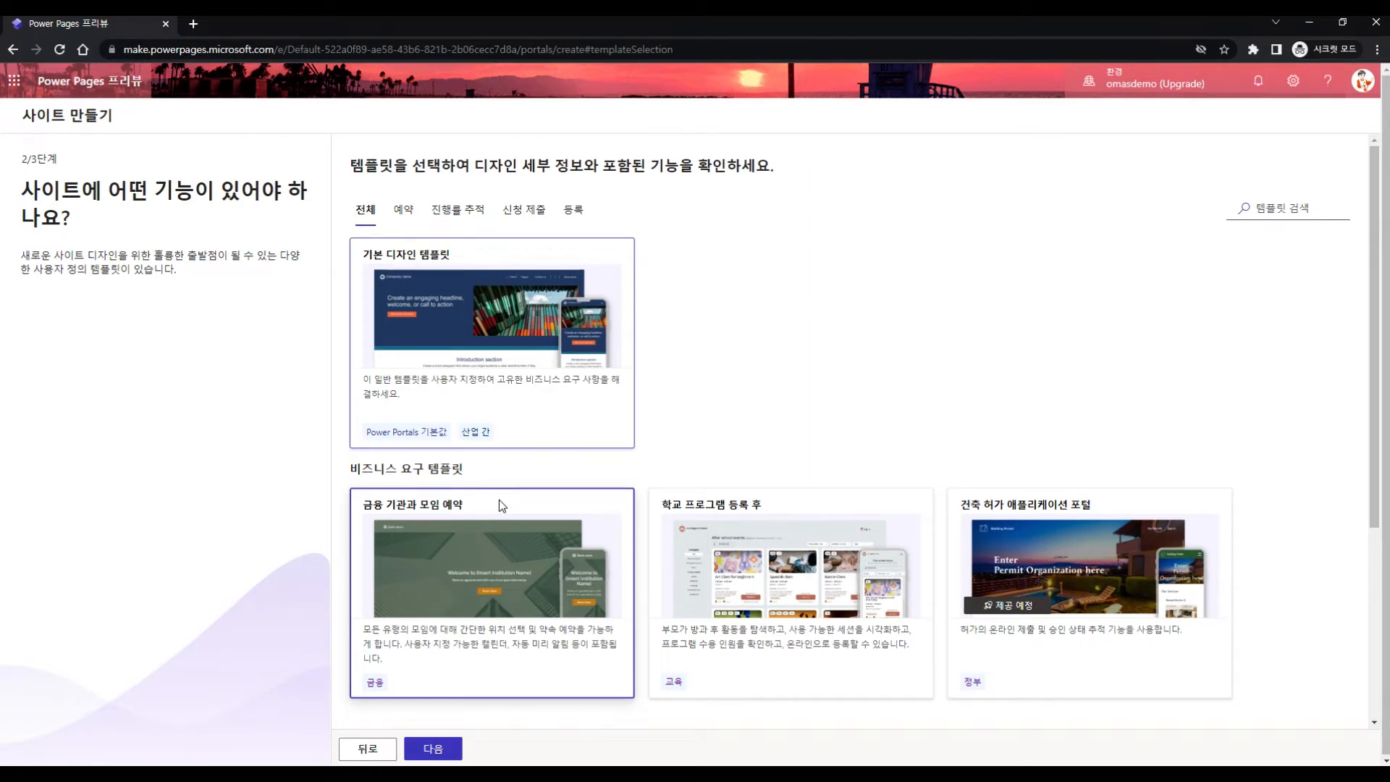
# Step: Browse the templates by category (예약, 진행률 추적, 신청 제출, 등록) and return to the full list (전체)
pyautogui.click(404, 213)
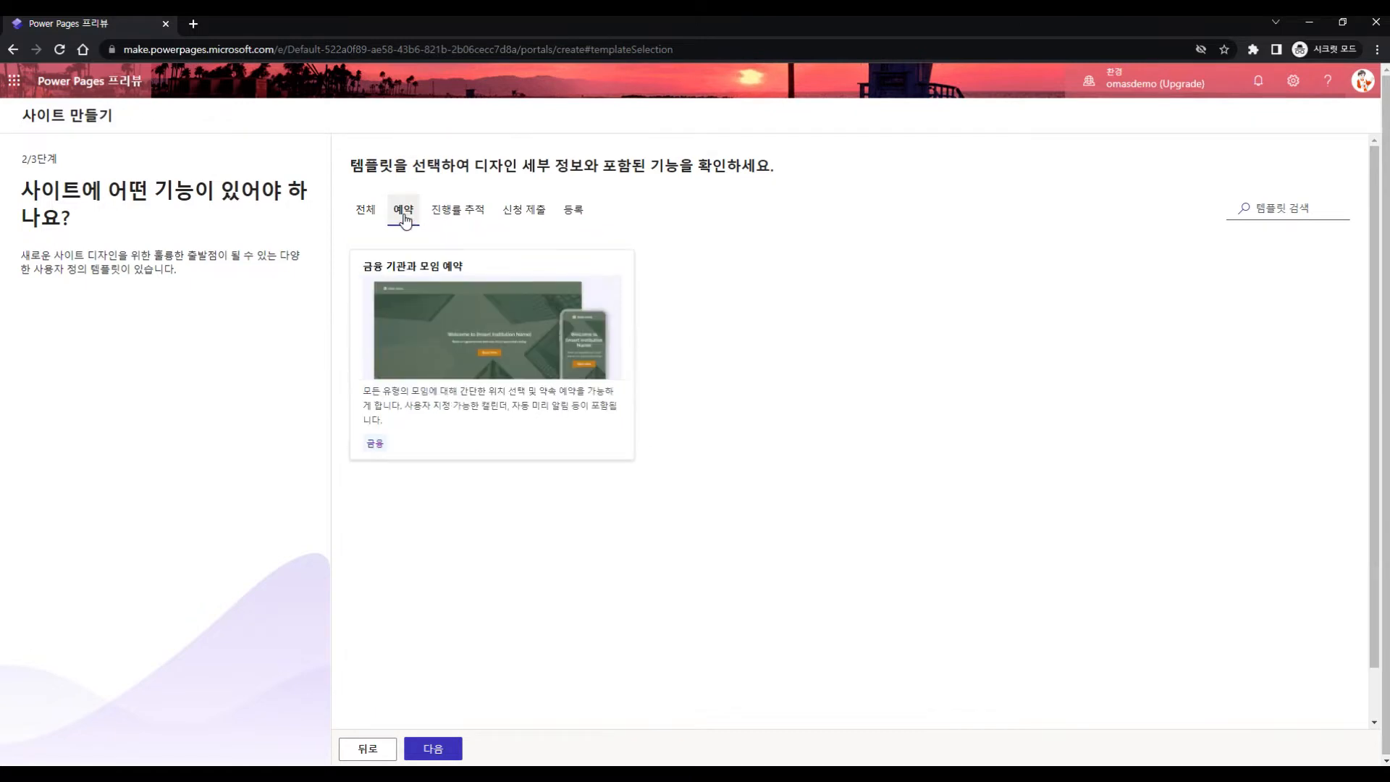
pyautogui.click(445, 212)
pyautogui.click(510, 215)
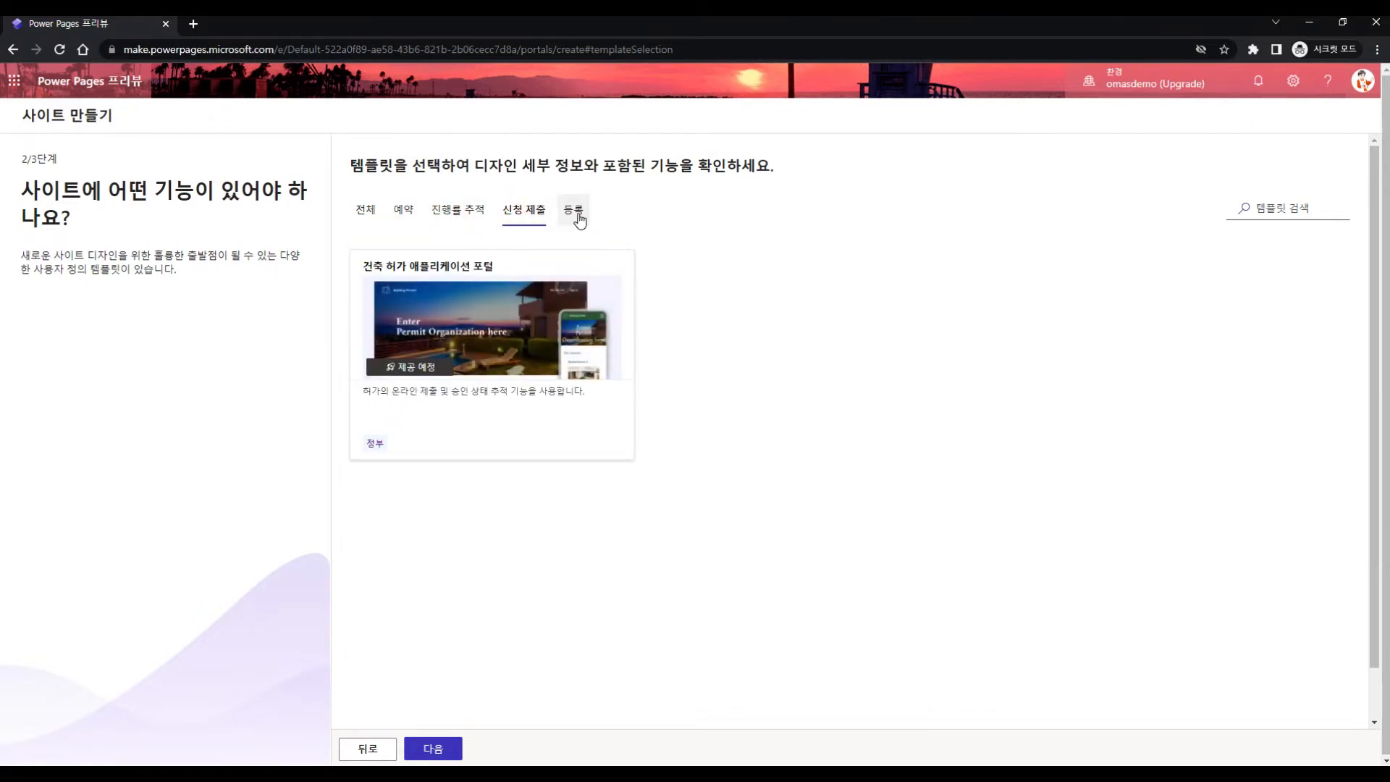
pyautogui.click(573, 210)
pyautogui.click(360, 211)
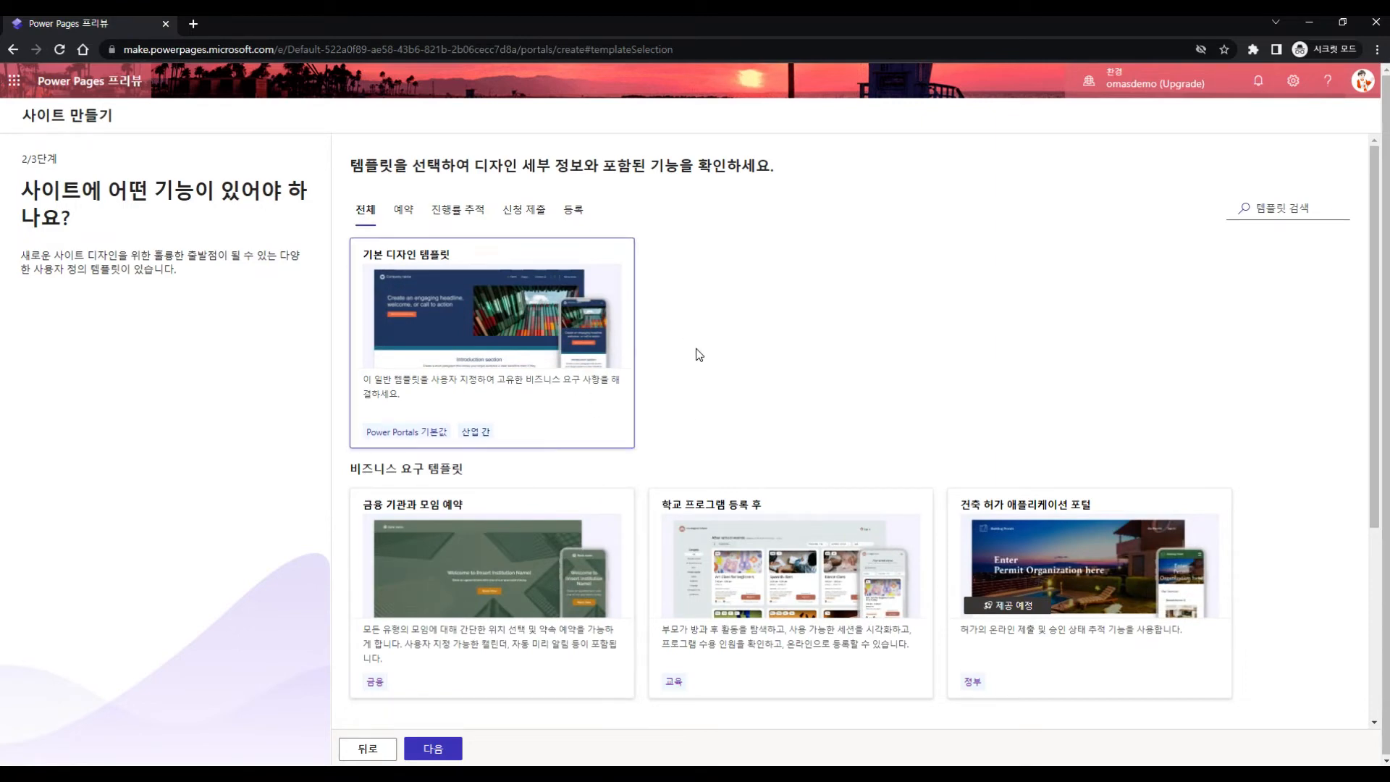
# Step: Open the details of 기본 디자인 템플릿, read its linked documentation page, and return to the template preview
pyautogui.click(500, 323)
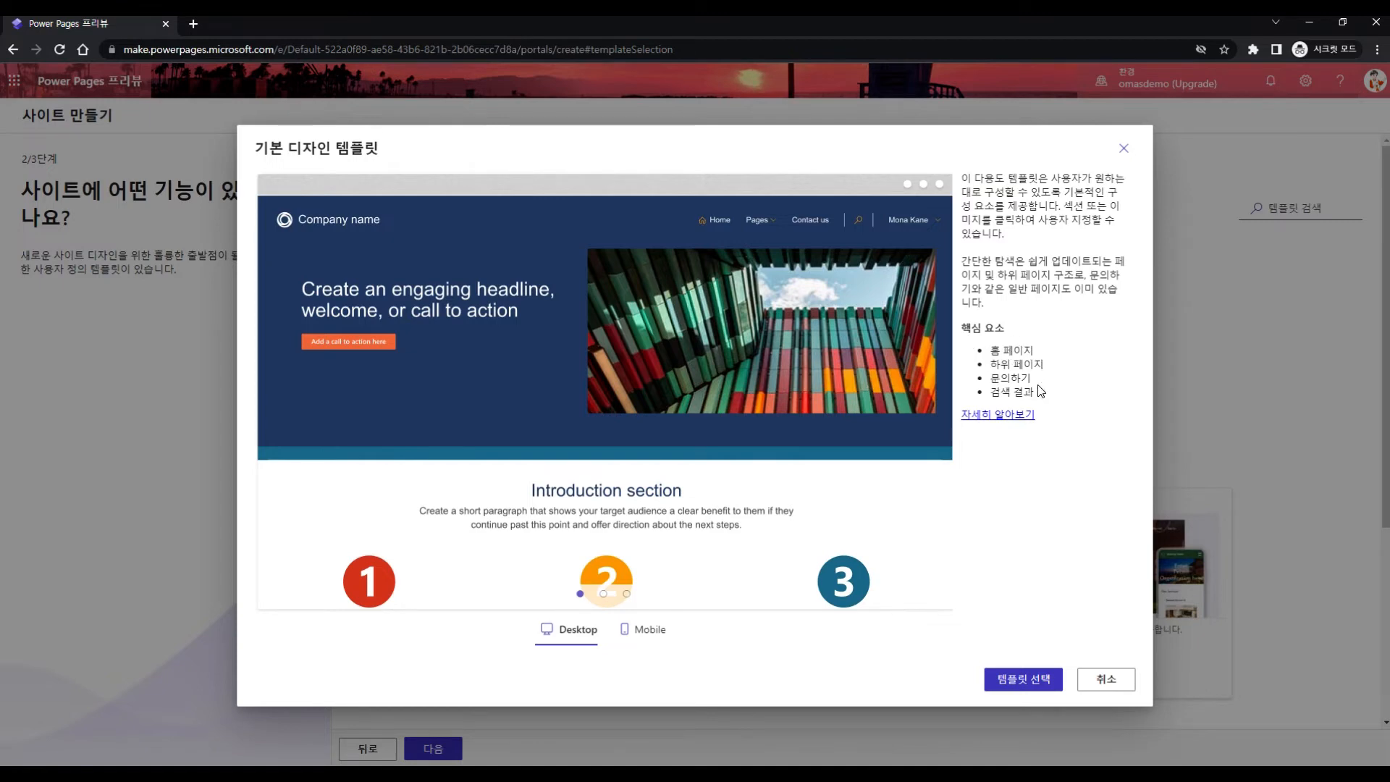
pyautogui.click(1005, 416)
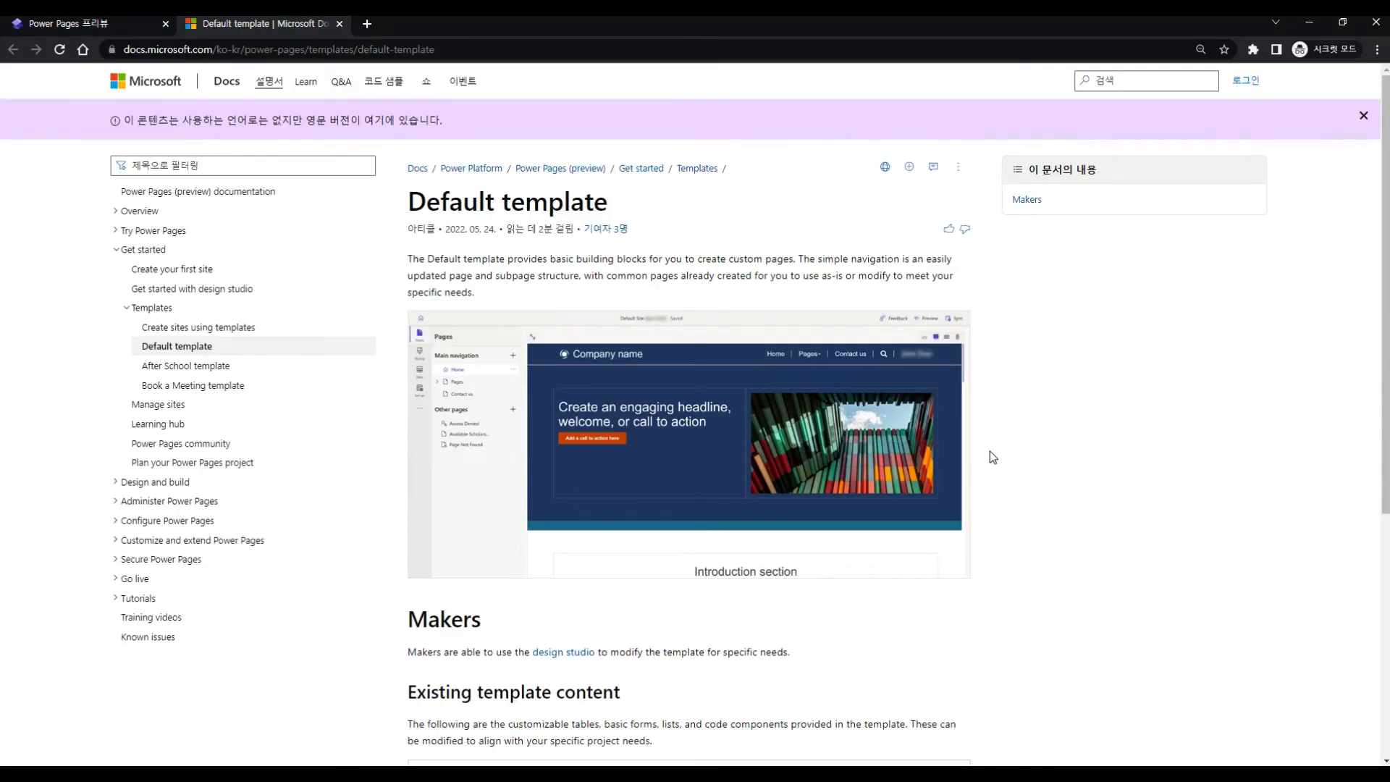
pyautogui.scroll(-5, 800, 345)
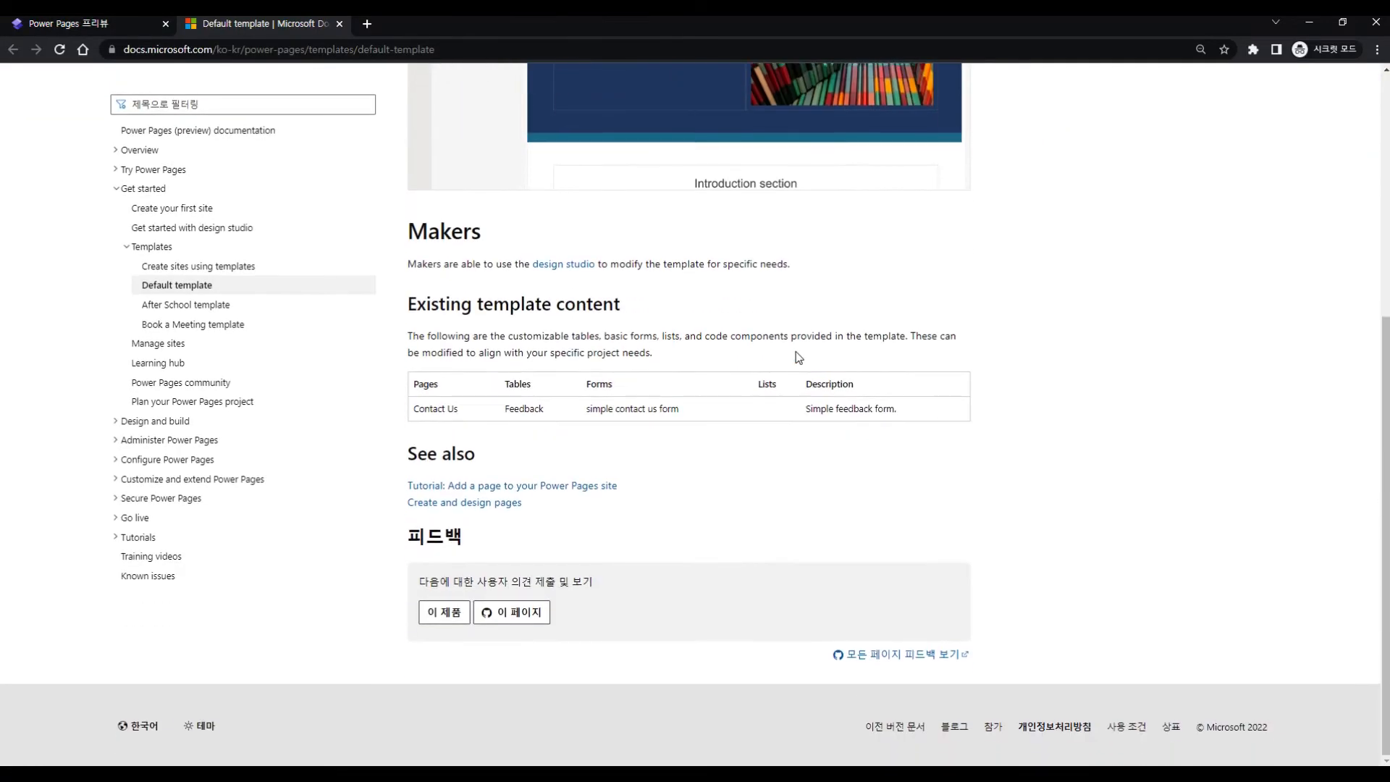
pyautogui.scroll(5, 799, 358)
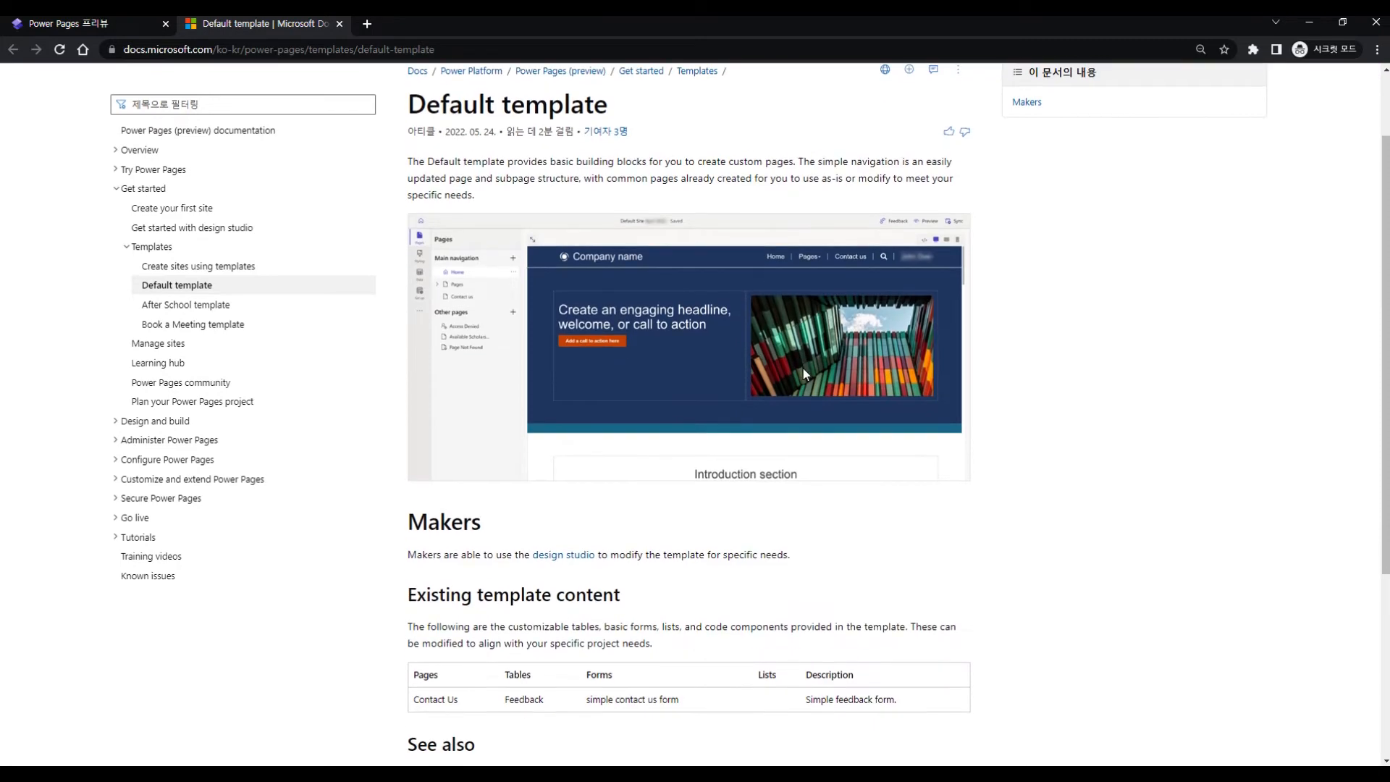
pyautogui.click(119, 30)
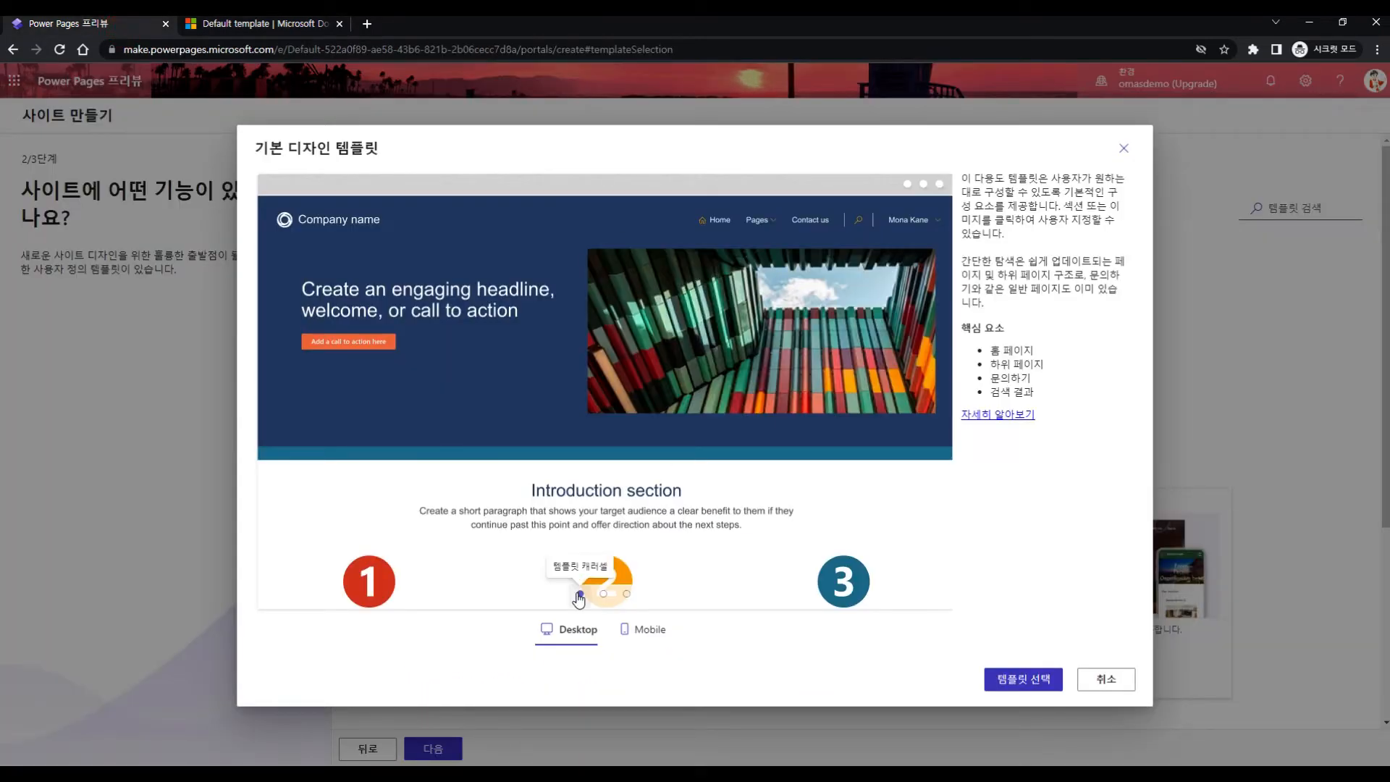
# Step: Preview the template's sample pages in the Desktop and Mobile layouts, and choose this template for the site
pyautogui.click(603, 594)
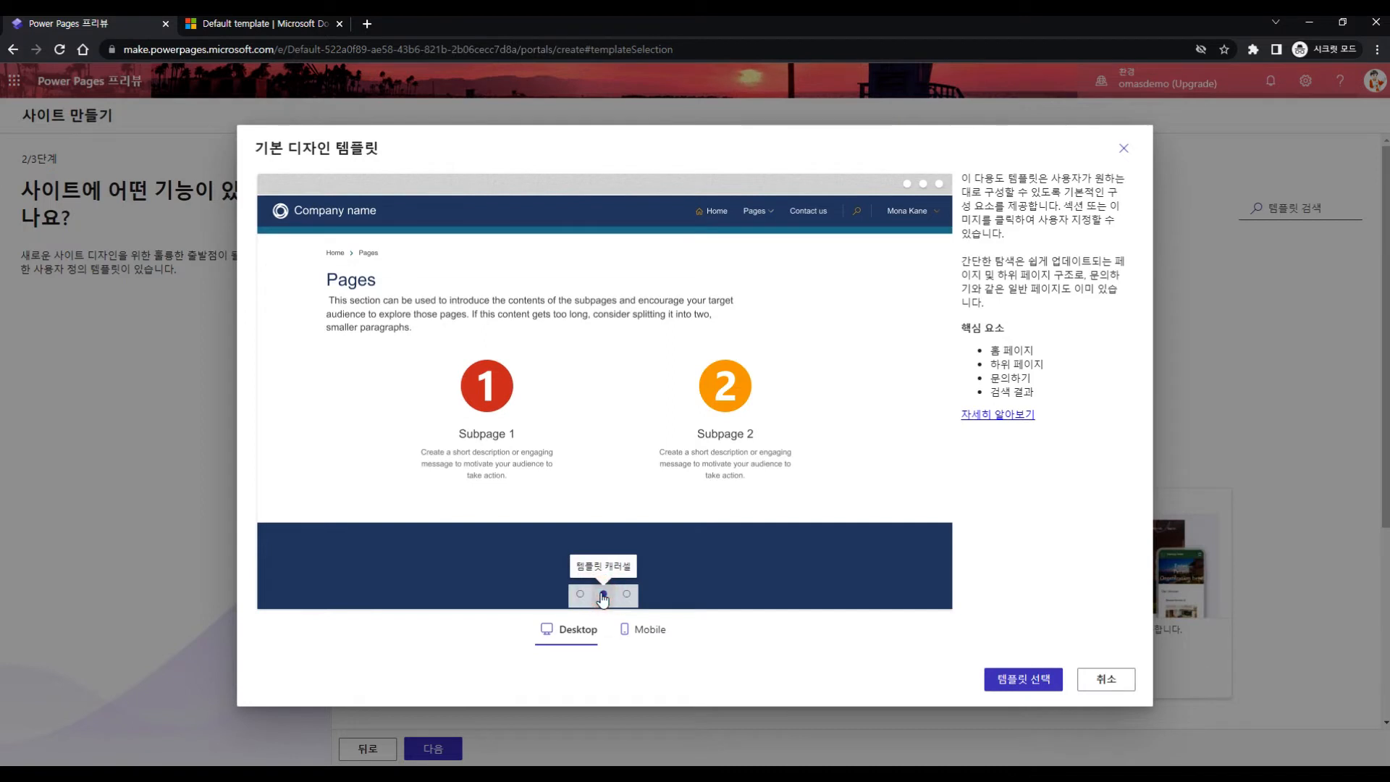
pyautogui.click(627, 594)
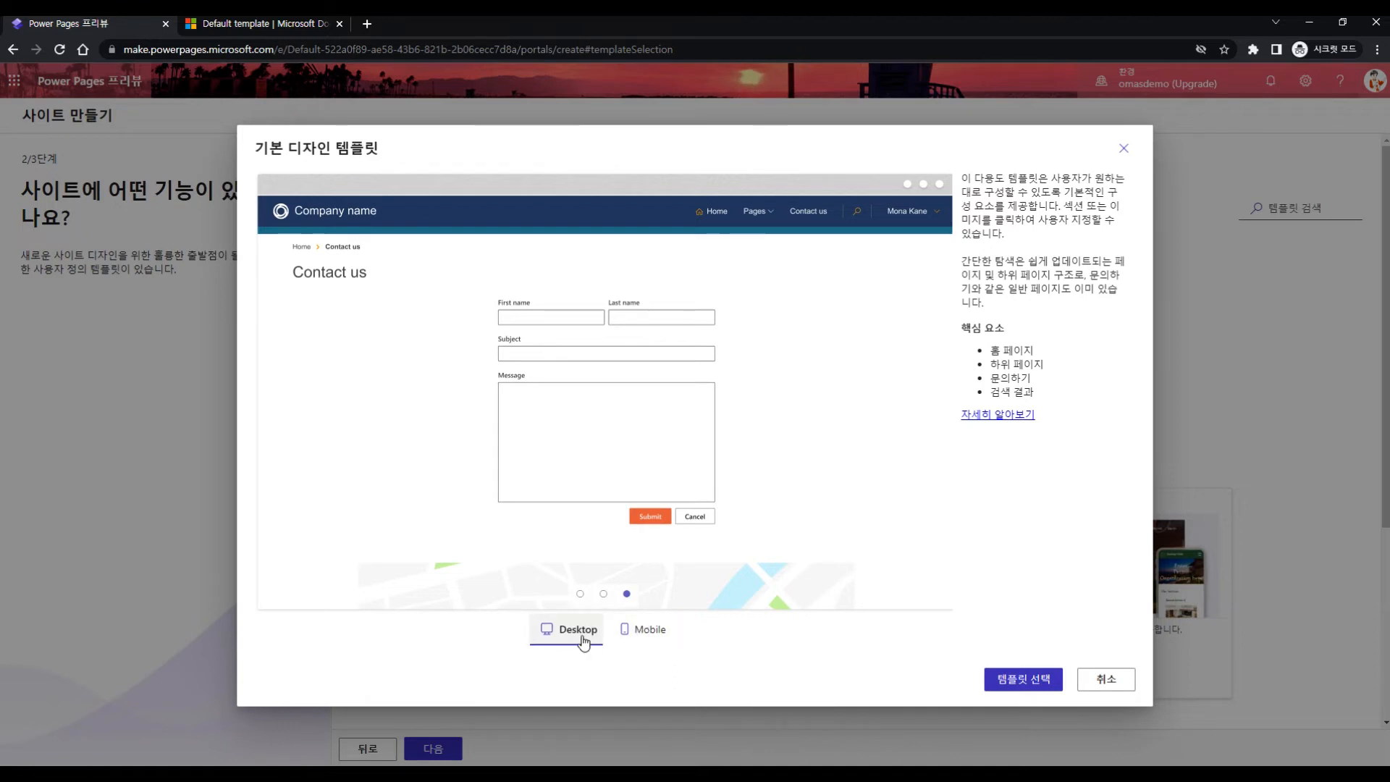
pyautogui.click(654, 632)
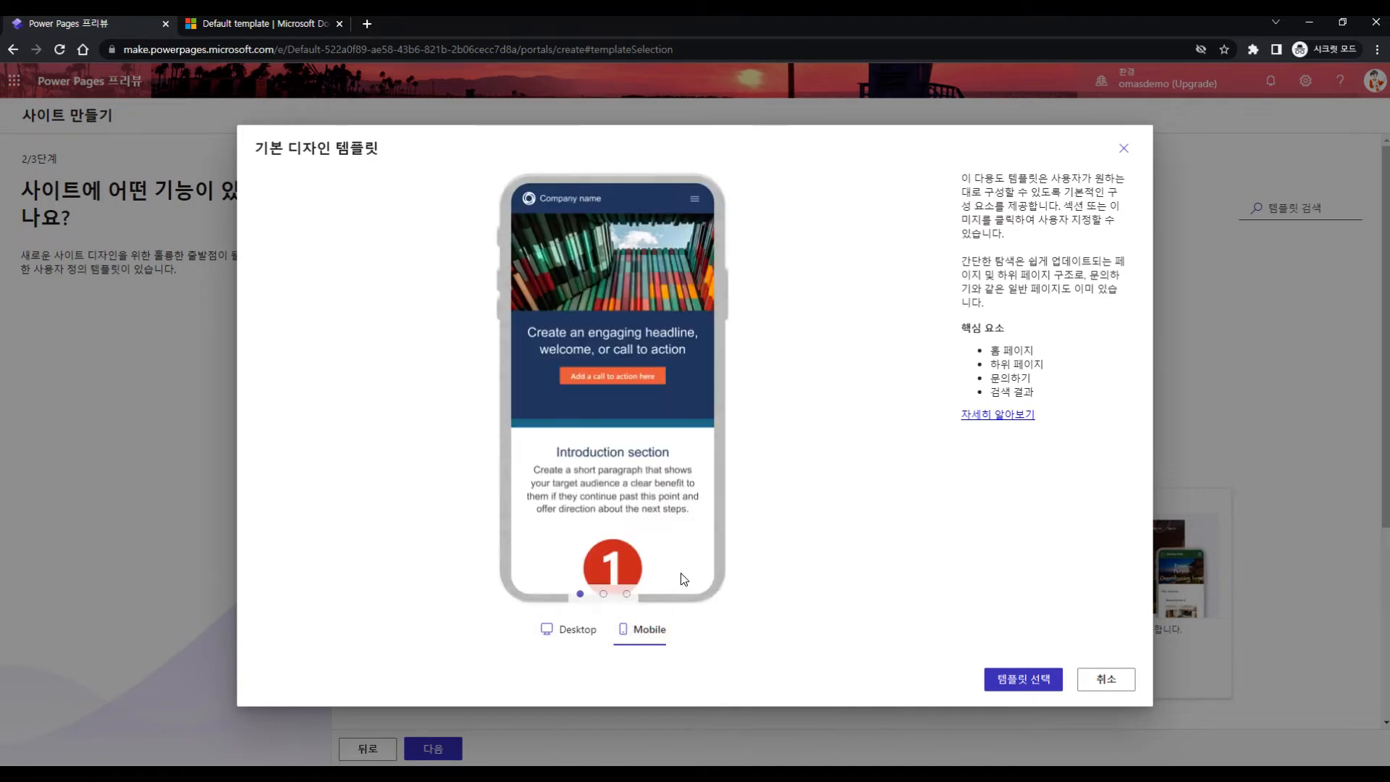
pyautogui.click(603, 593)
pyautogui.click(628, 595)
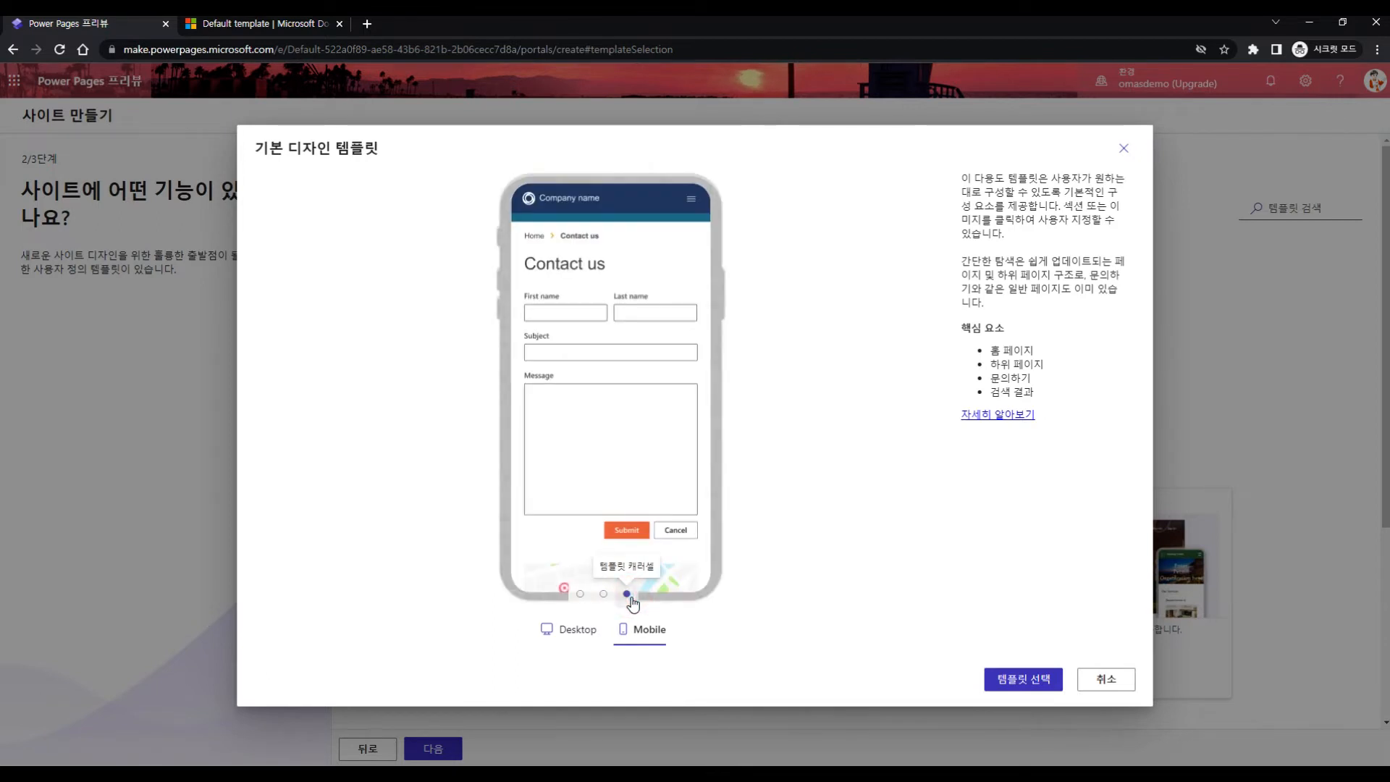
pyautogui.click(569, 629)
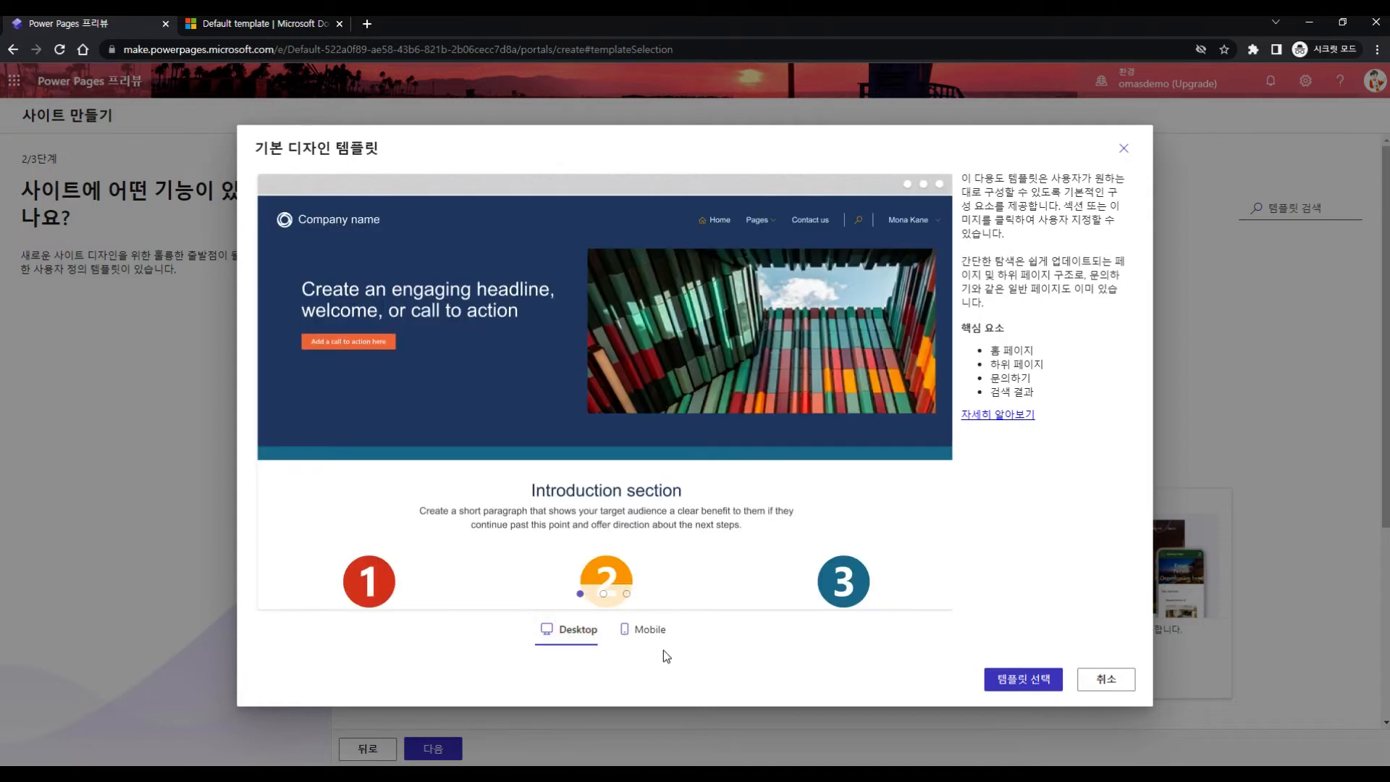
pyautogui.click(648, 635)
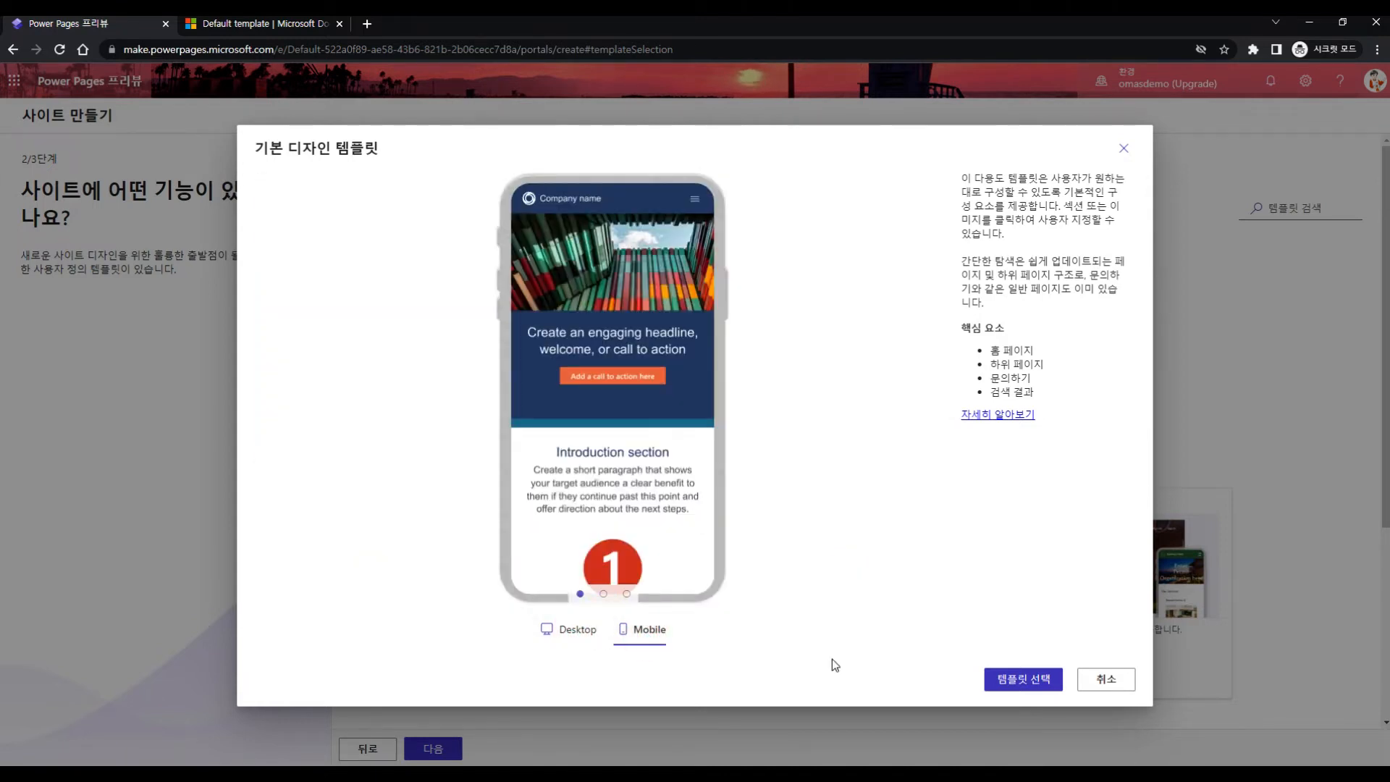
pyautogui.click(1014, 679)
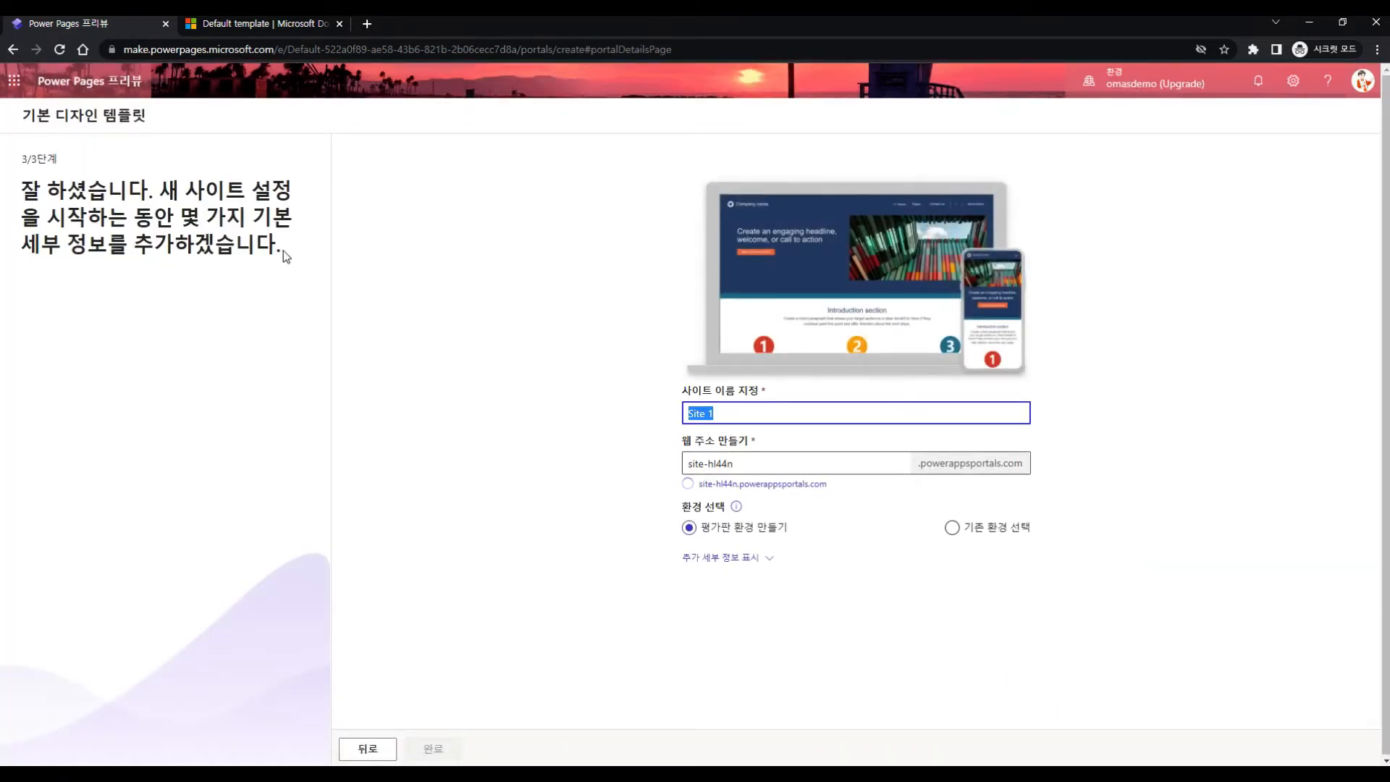
# Step: Name the new site omasdemo
pyautogui.click(742, 411)
pyautogui.moveTo(778, 414); pyautogui.dragTo(619, 429)
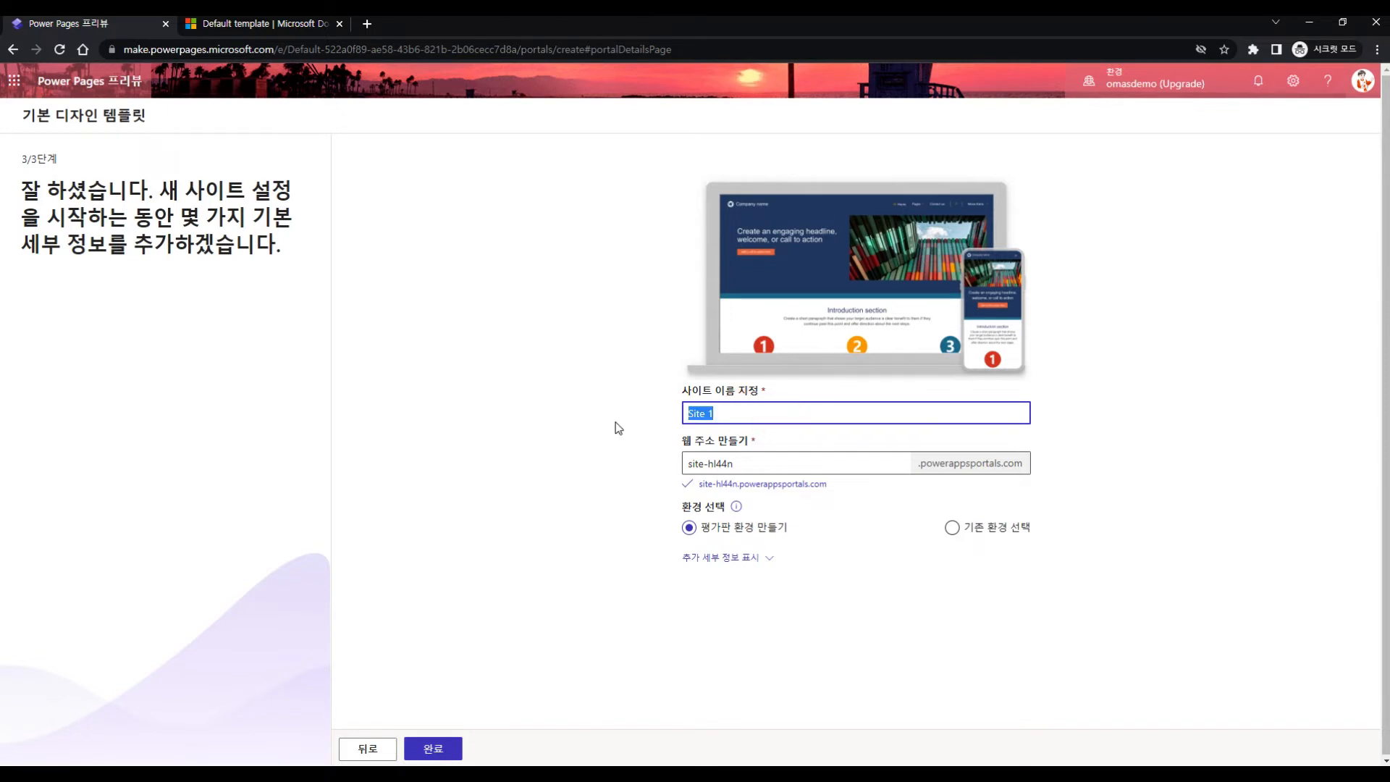
pyautogui.write('omasdemo')
pyautogui.click(620, 449)
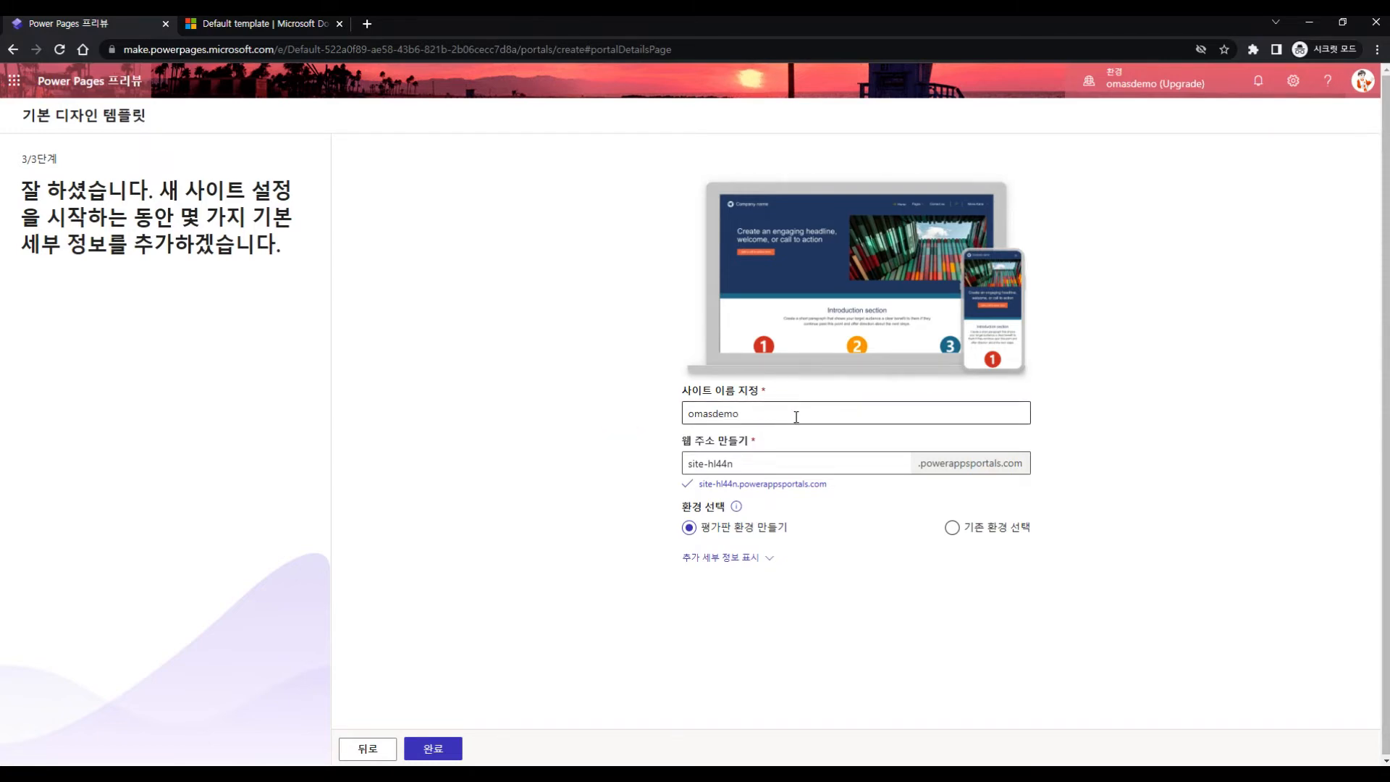
# Step: Set the site's web address to omasdemo.powerappsportals.com
pyautogui.click(792, 461)
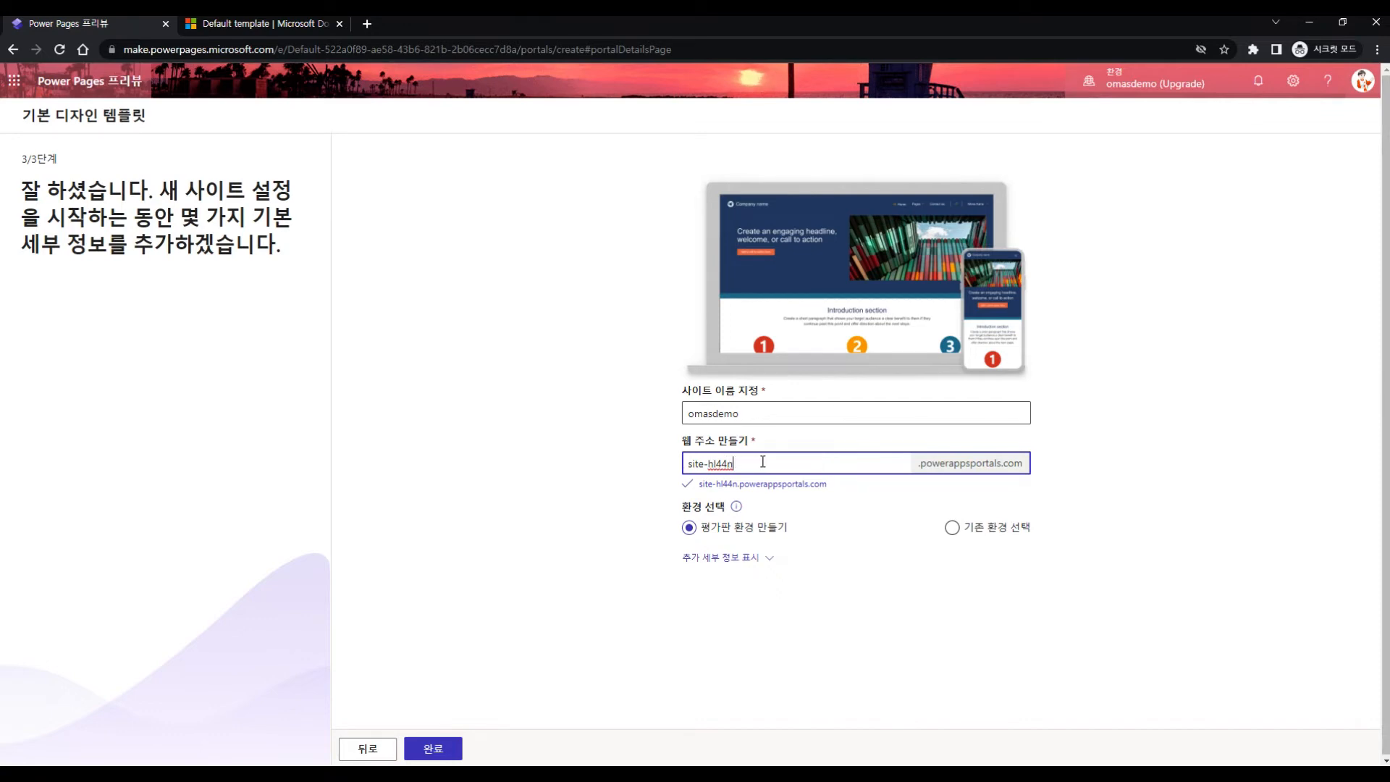
pyautogui.moveTo(754, 460); pyautogui.dragTo(591, 465)
pyautogui.write('oma')
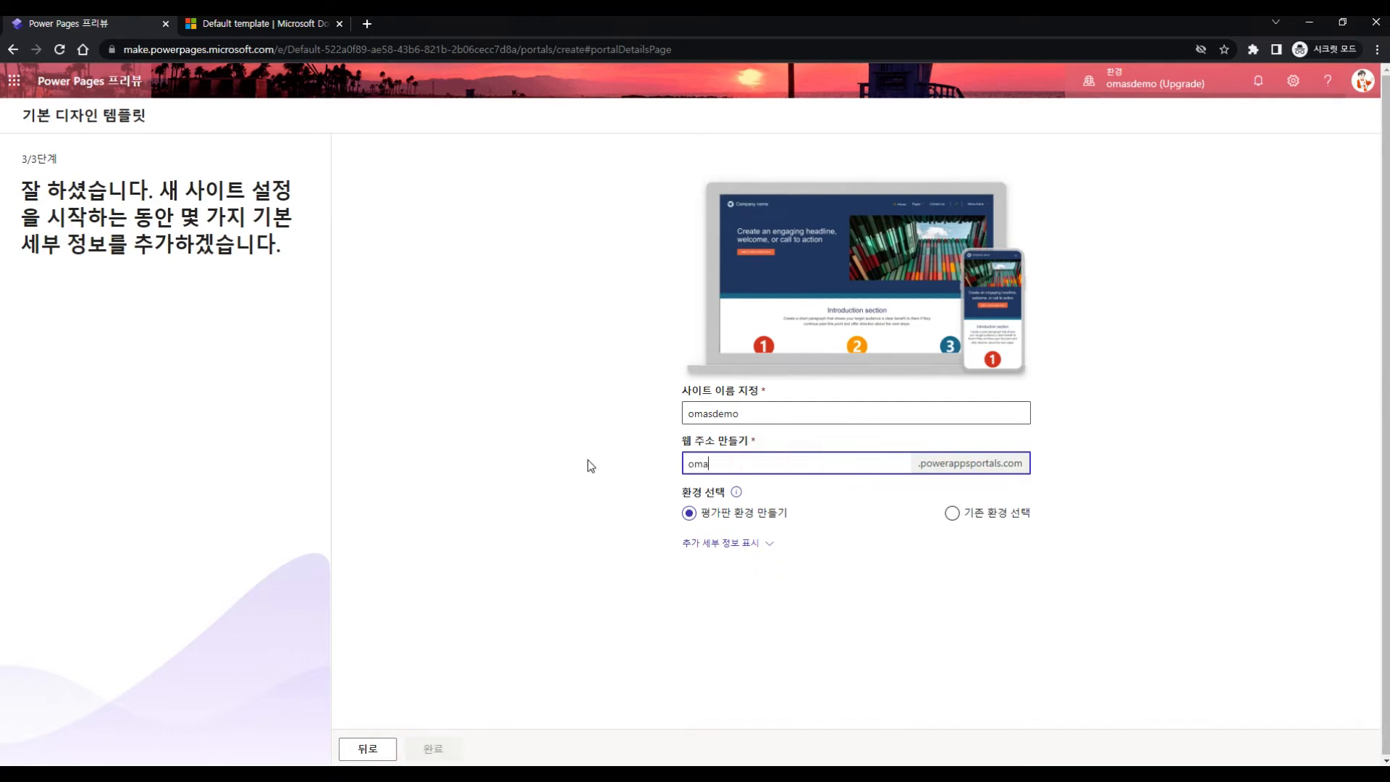
pyautogui.write('sdemo')
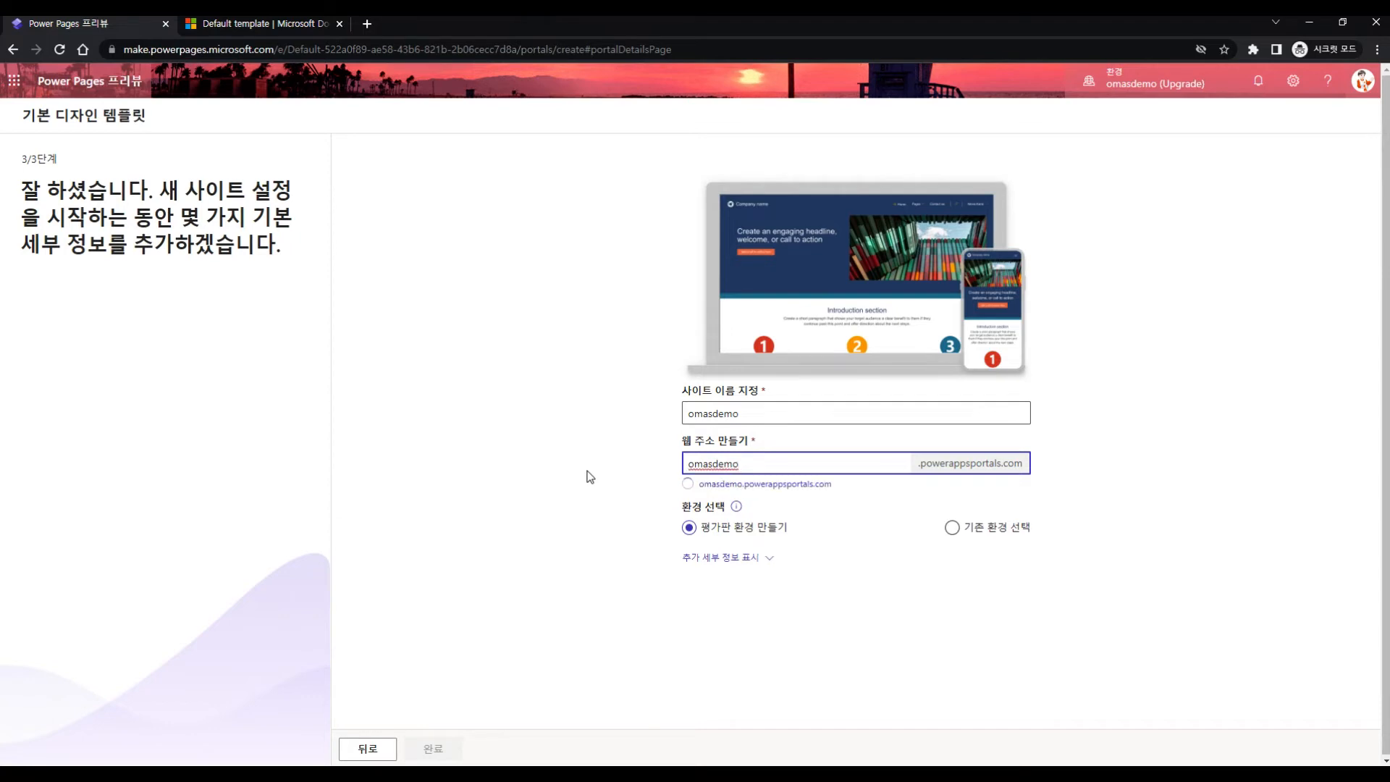
pyautogui.click(588, 470)
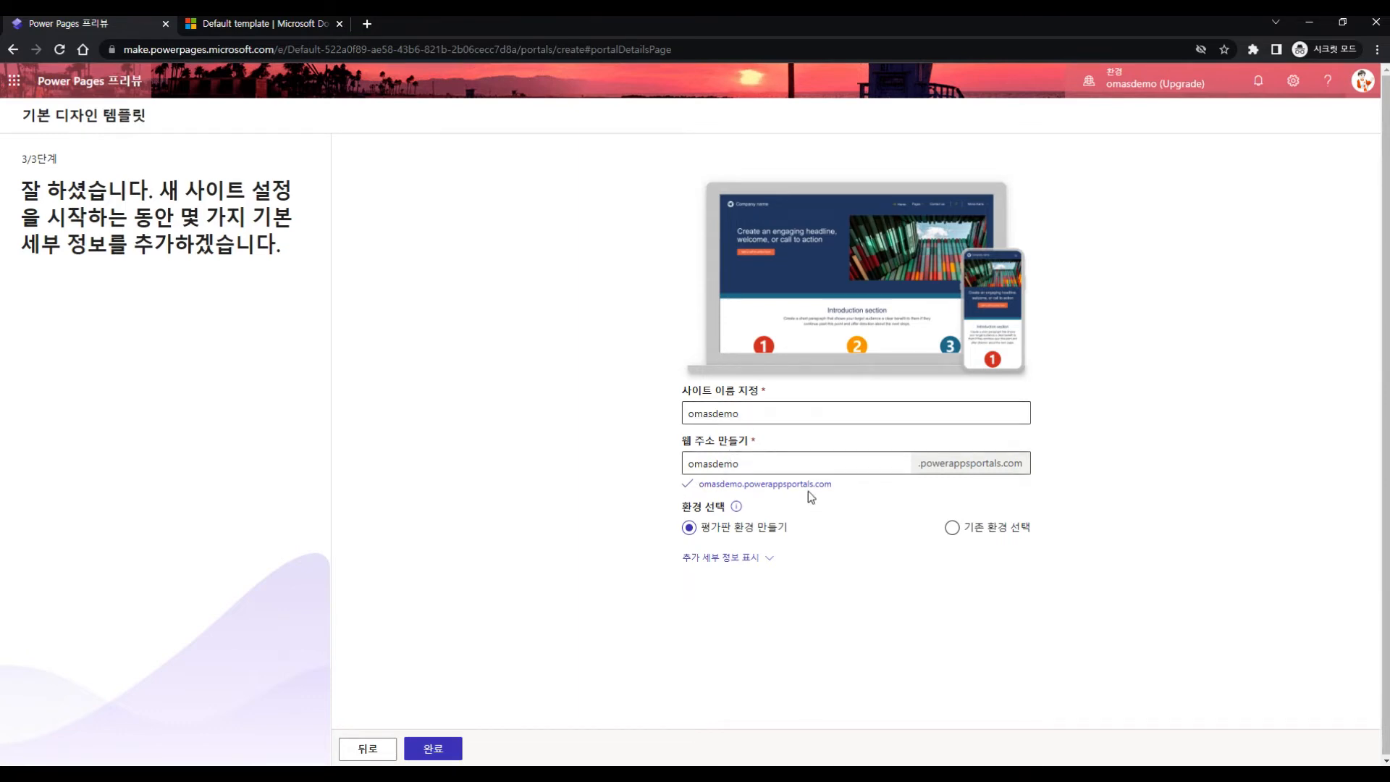
# Step: Check the existing environments available for the site, and set the environment choice back to 평가판 환경 만들기
pyautogui.moveTo(834, 484); pyautogui.dragTo(699, 491)
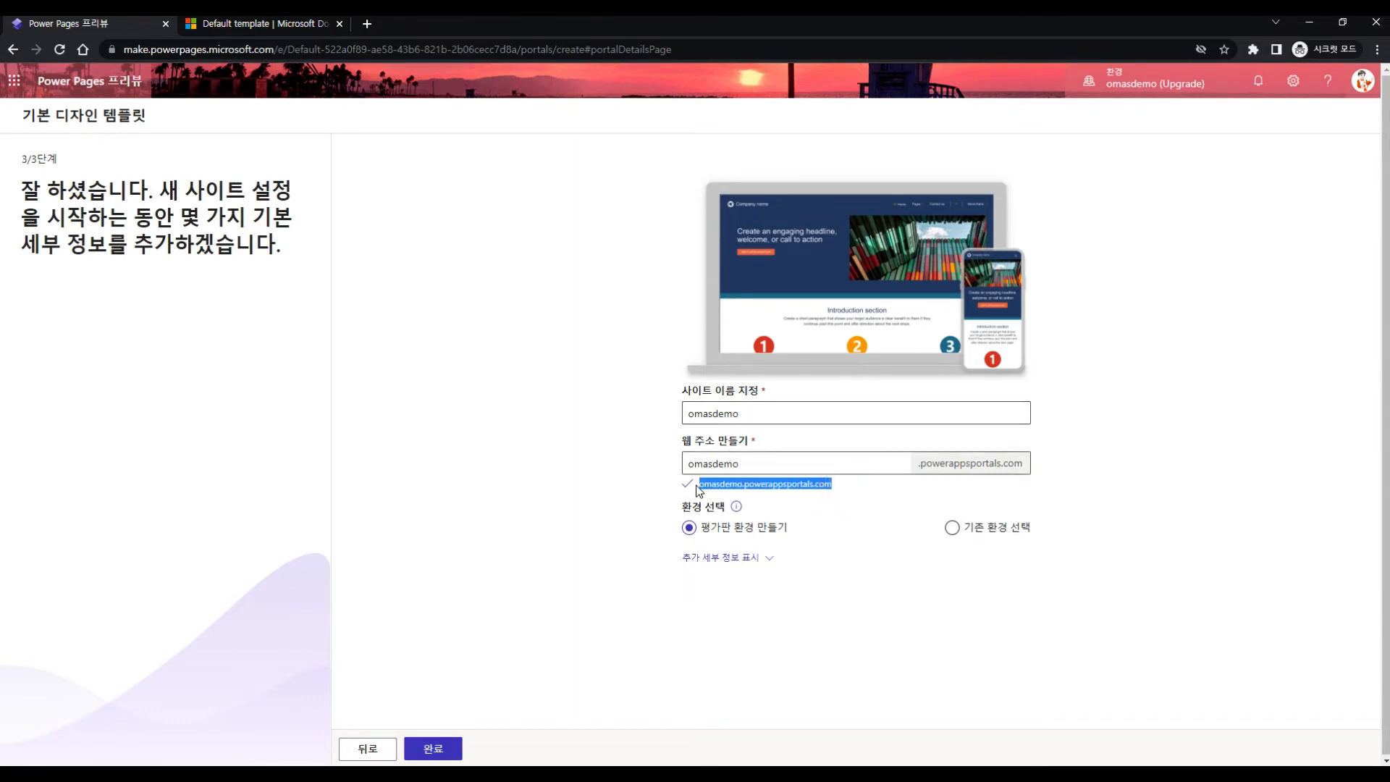
pyautogui.click(664, 634)
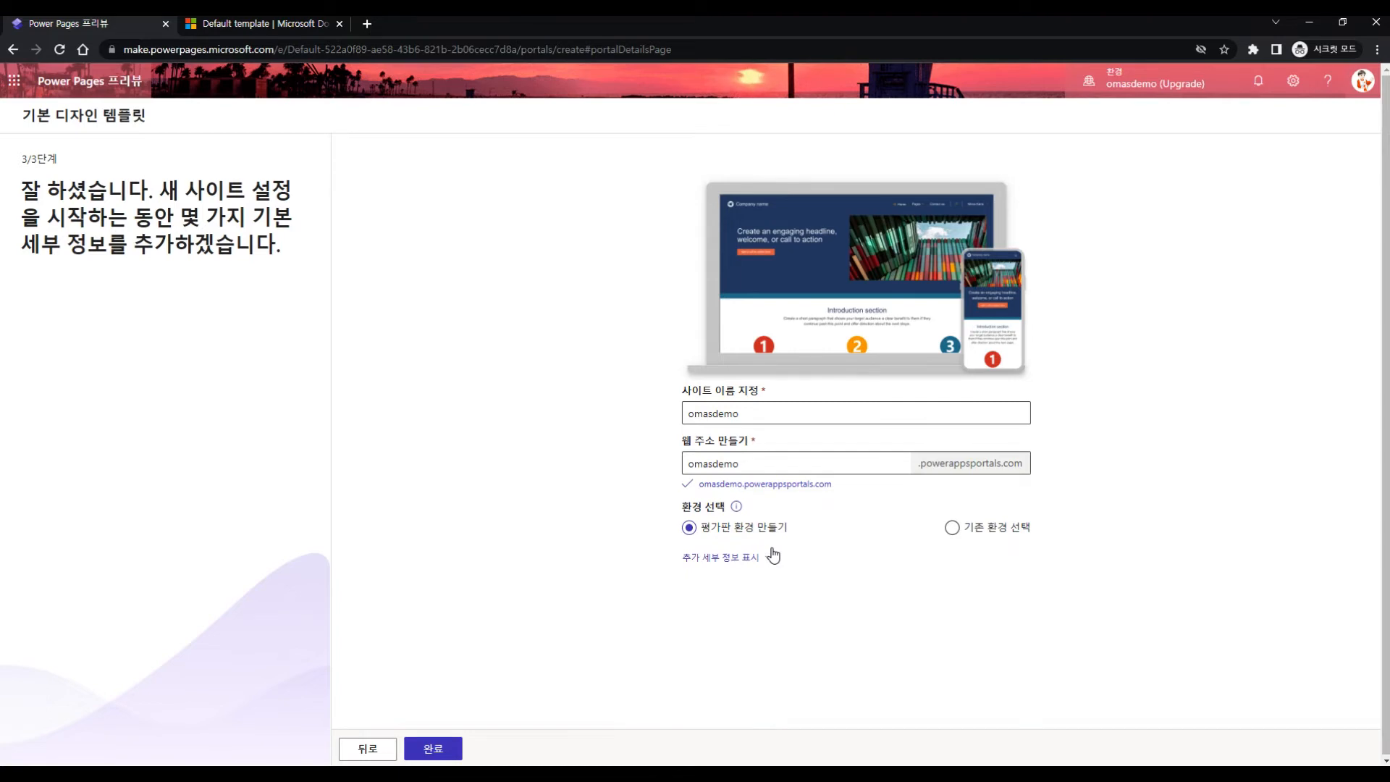
pyautogui.click(950, 527)
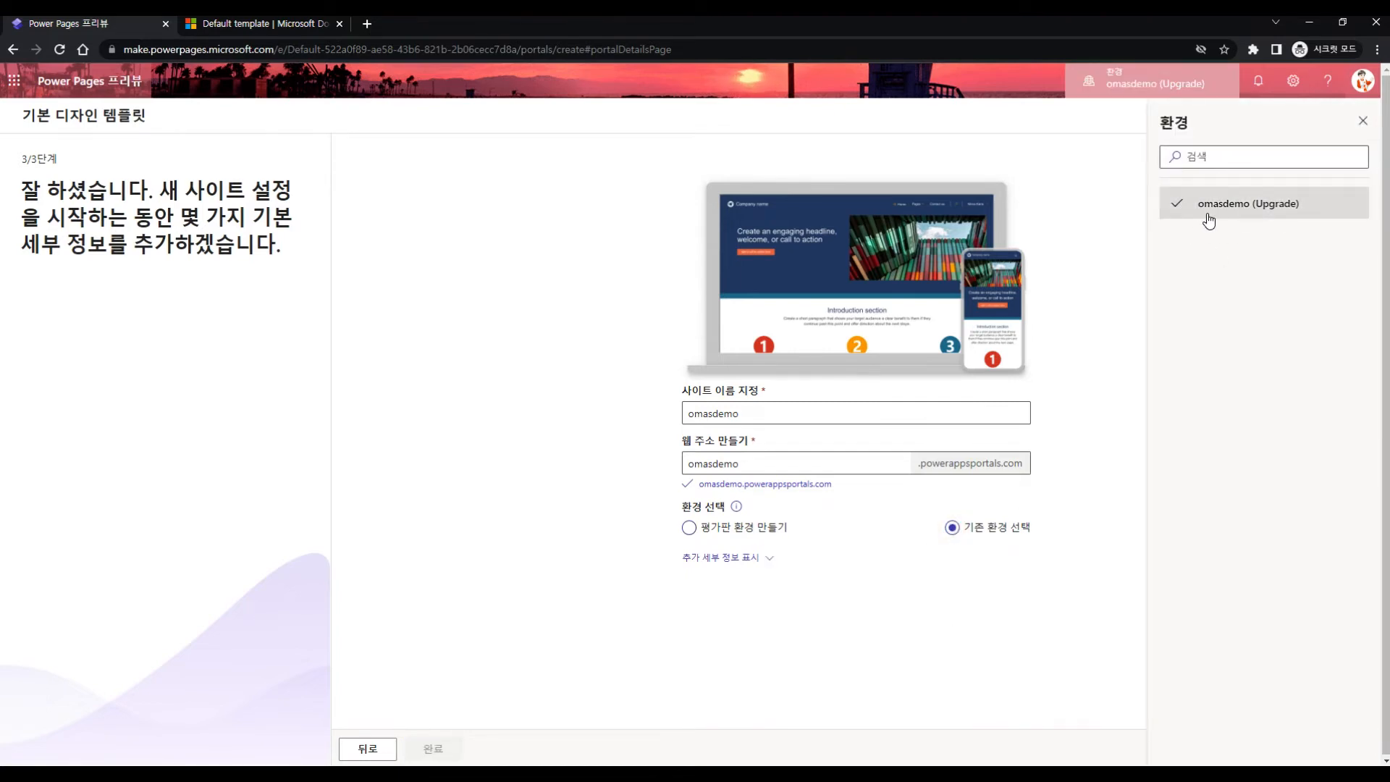
pyautogui.click(1363, 120)
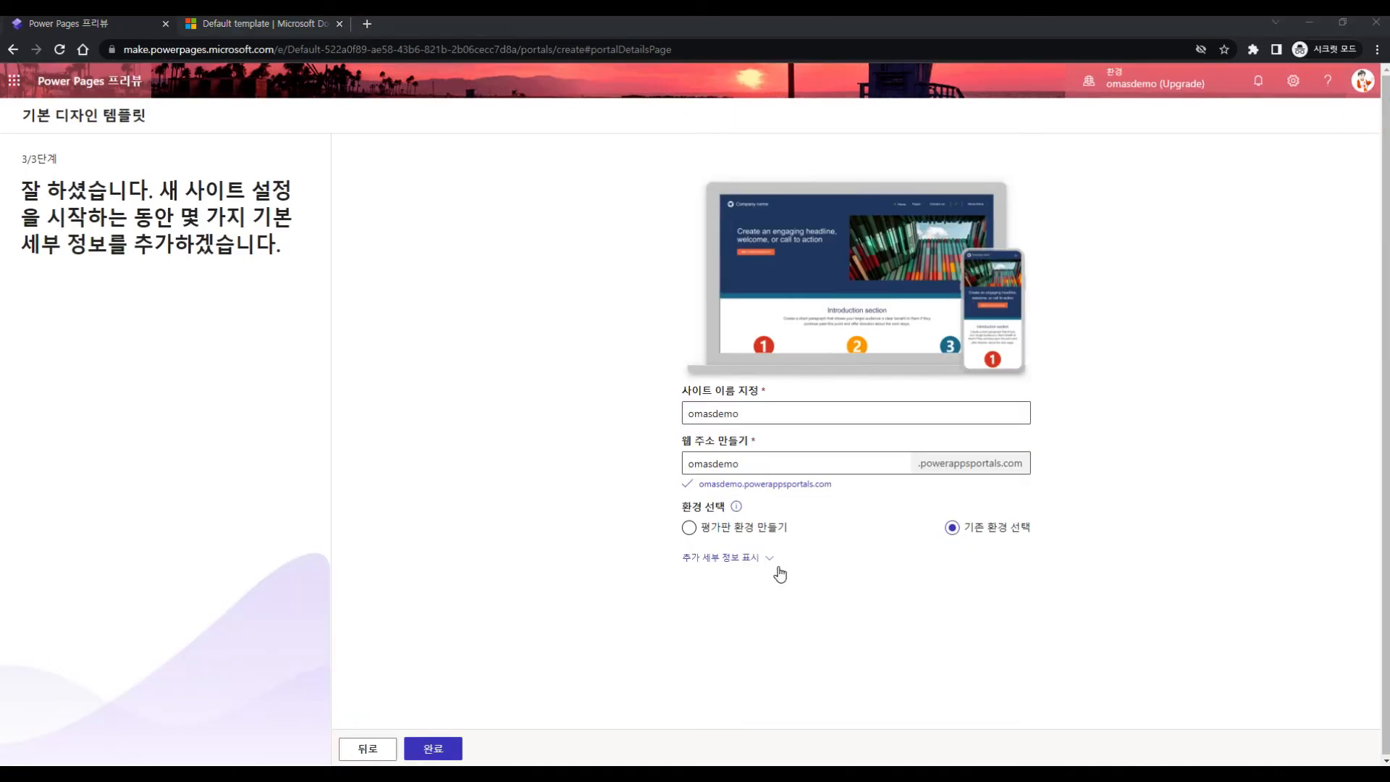
pyautogui.click(689, 527)
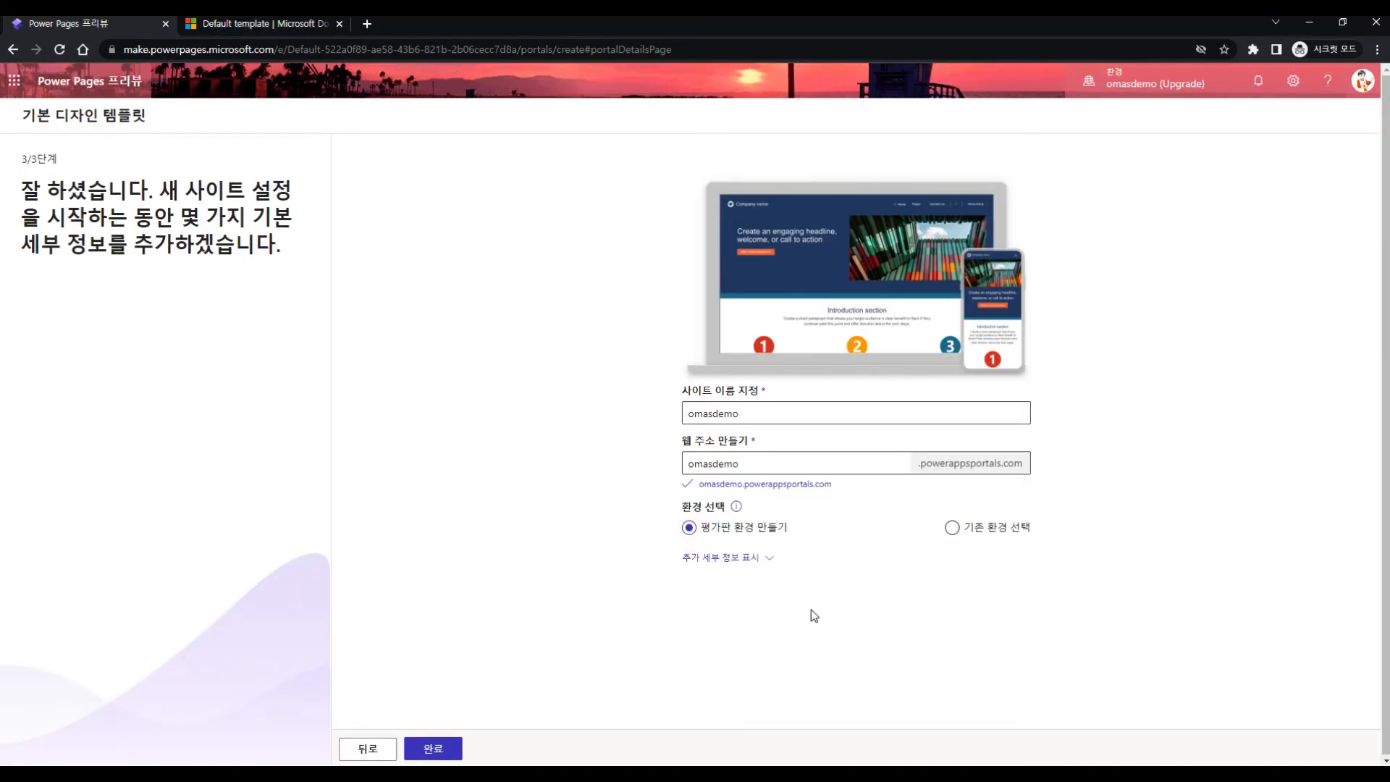
# Step: Show the additional site details, keep 한국어(대한민국) as the site language, and finish creating the site
pyautogui.click(769, 558)
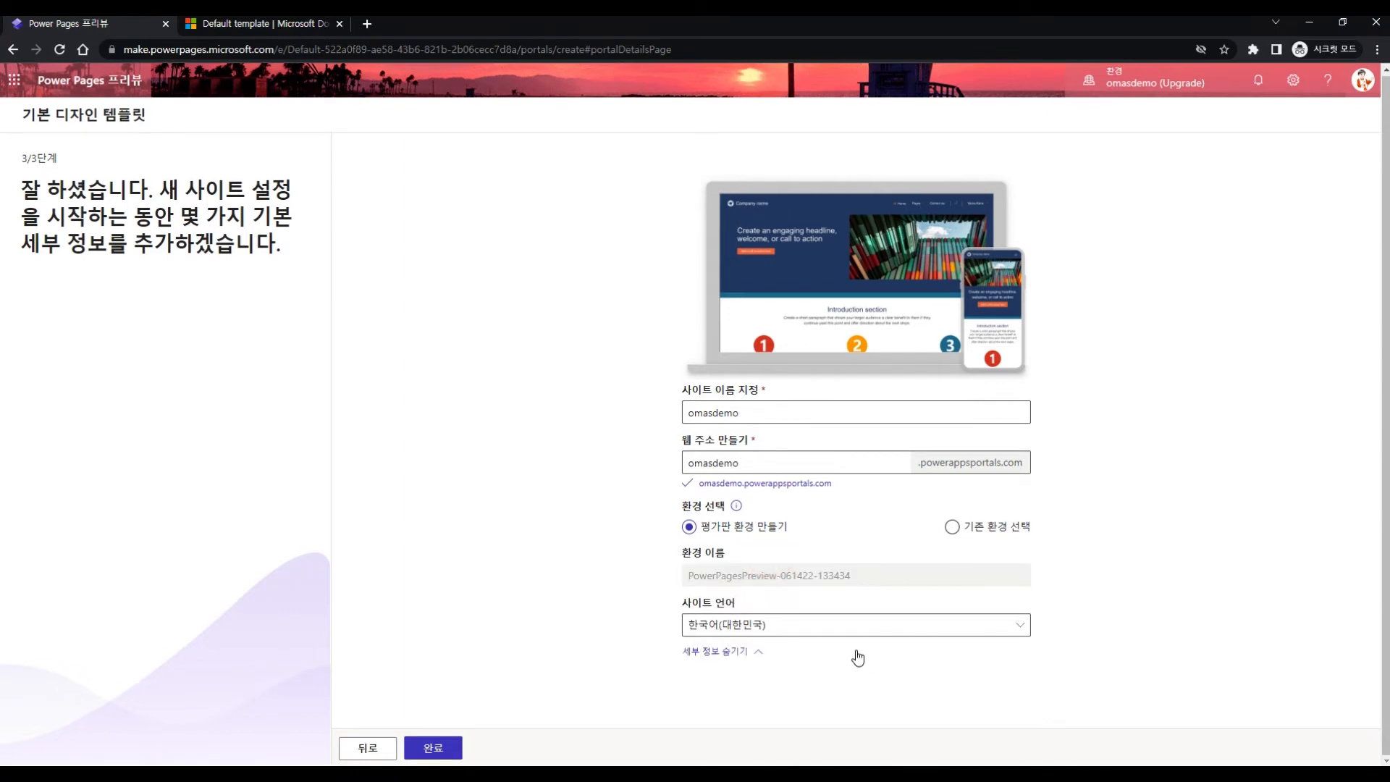
pyautogui.click(801, 627)
pyautogui.scroll(-3, 844, 567)
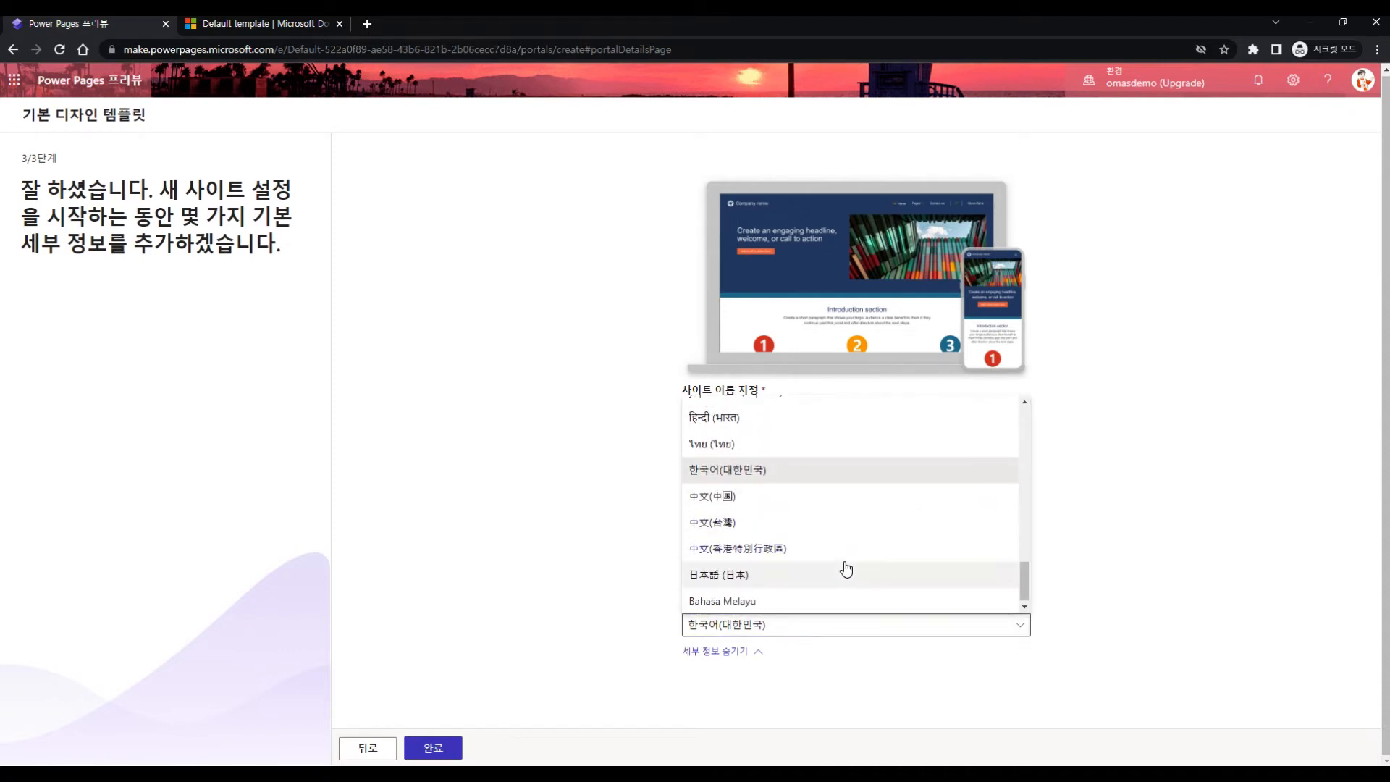
pyautogui.scroll(3, 797, 558)
pyautogui.click(796, 542)
pyautogui.click(1187, 541)
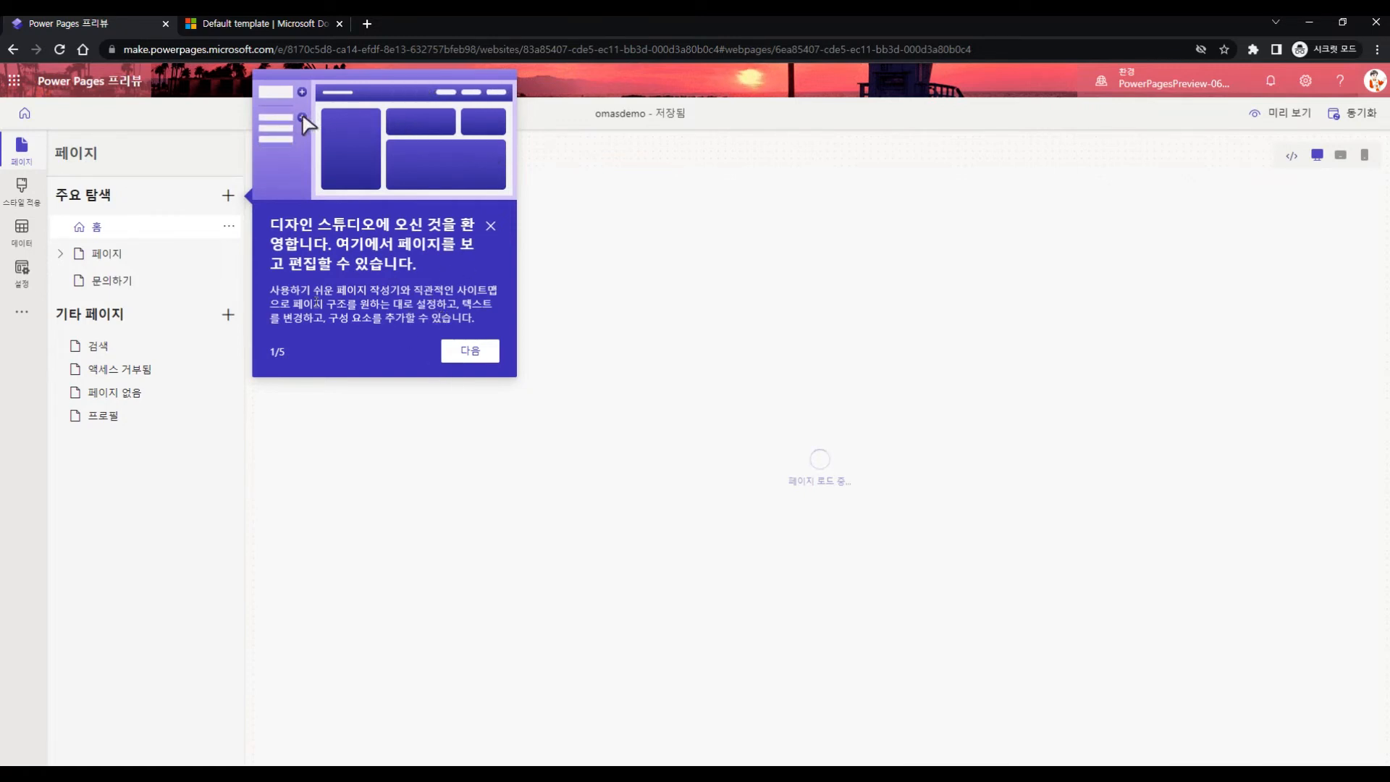
# Step: Read through the design studio's introductory tour up to its final card about previewing the site
pyautogui.click(472, 353)
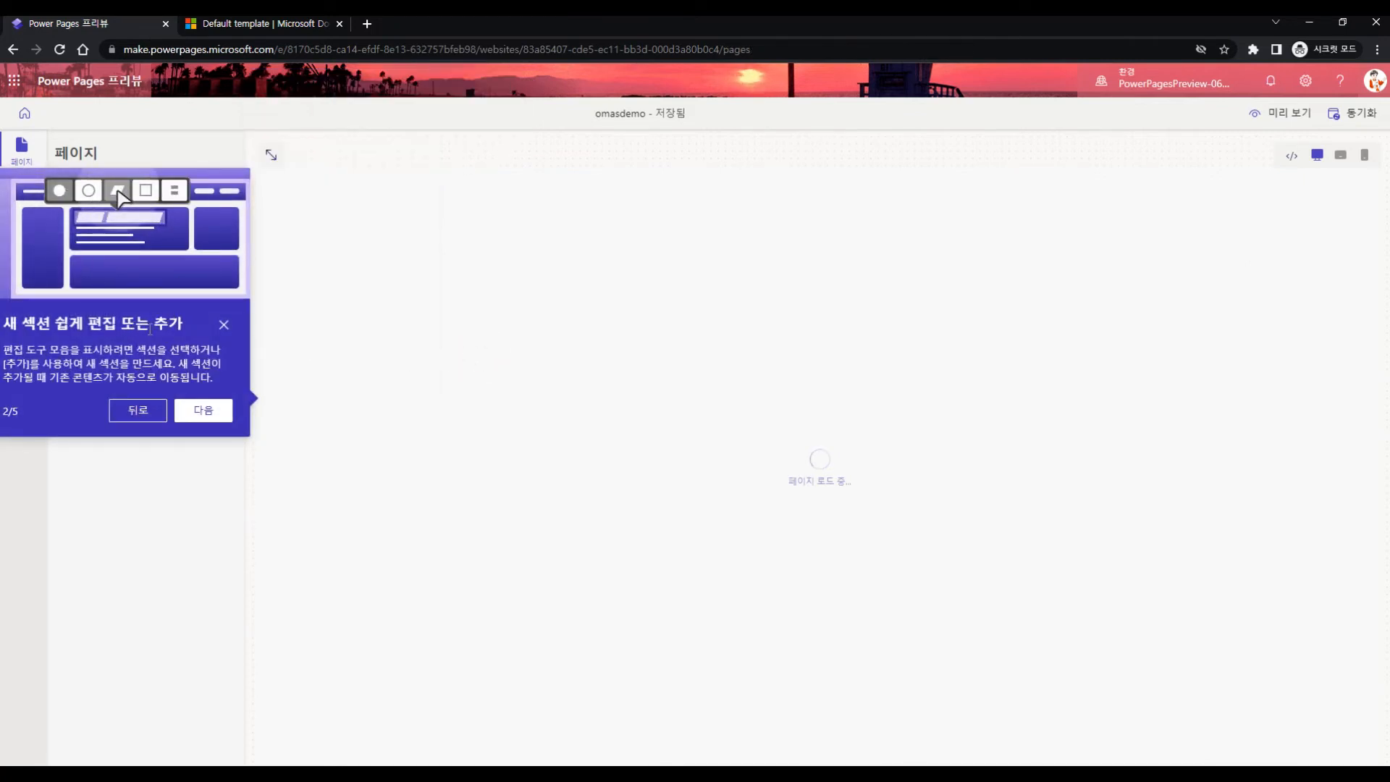
pyautogui.click(203, 411)
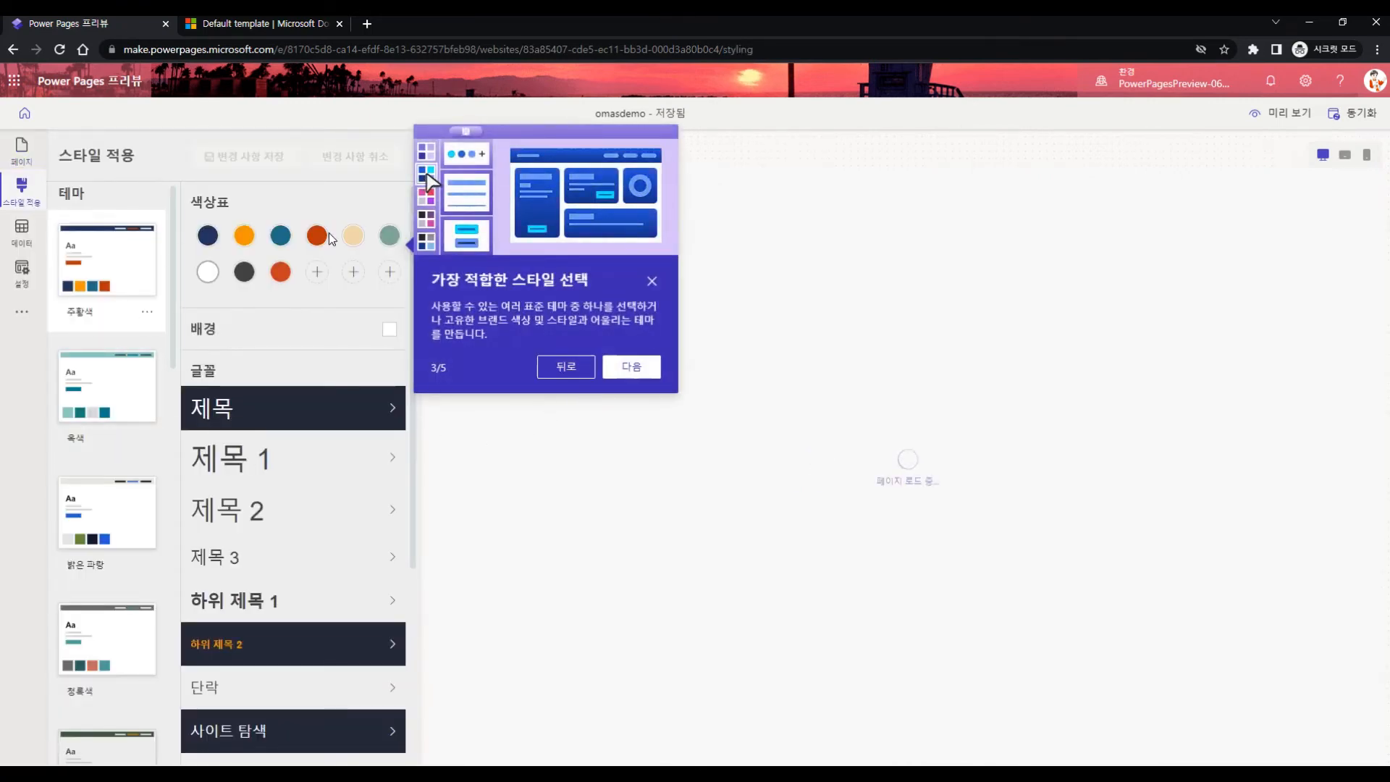
pyautogui.click(653, 368)
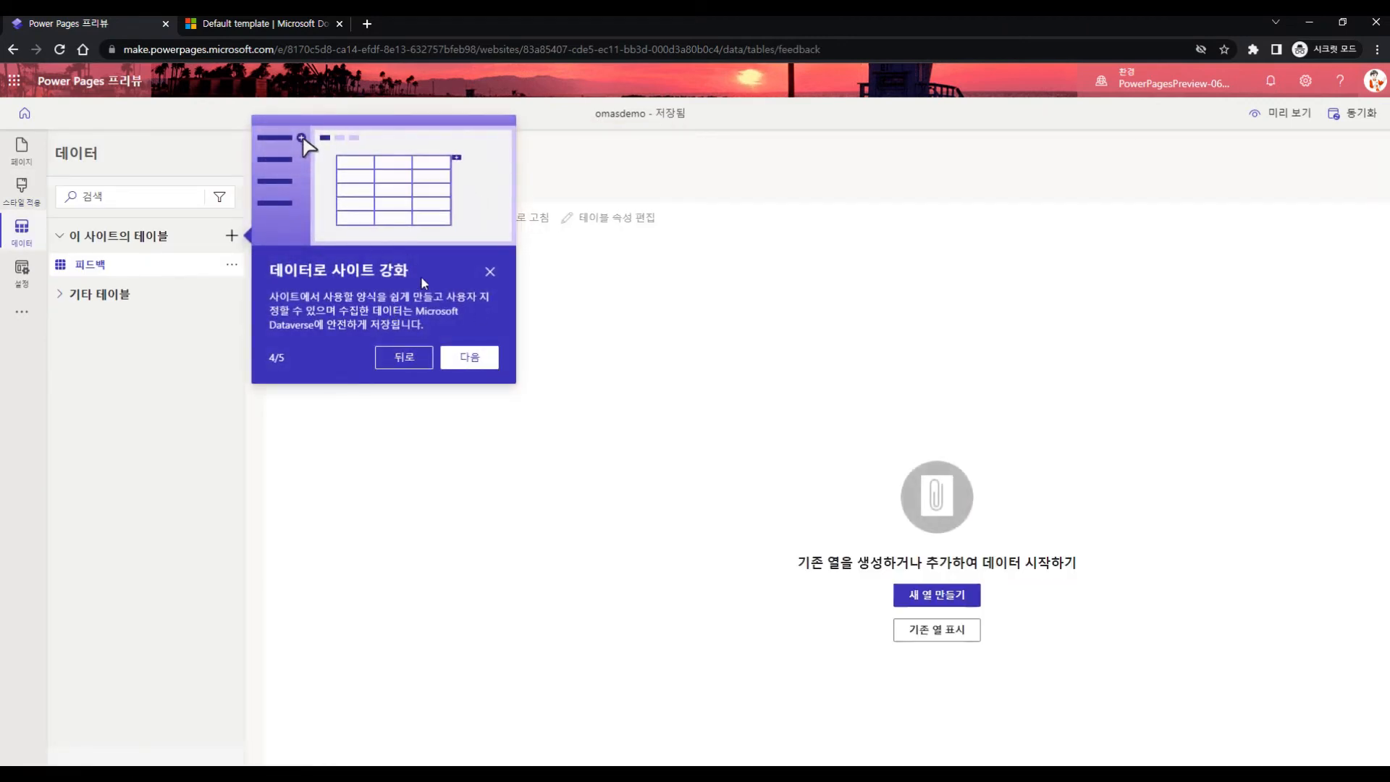
pyautogui.click(470, 357)
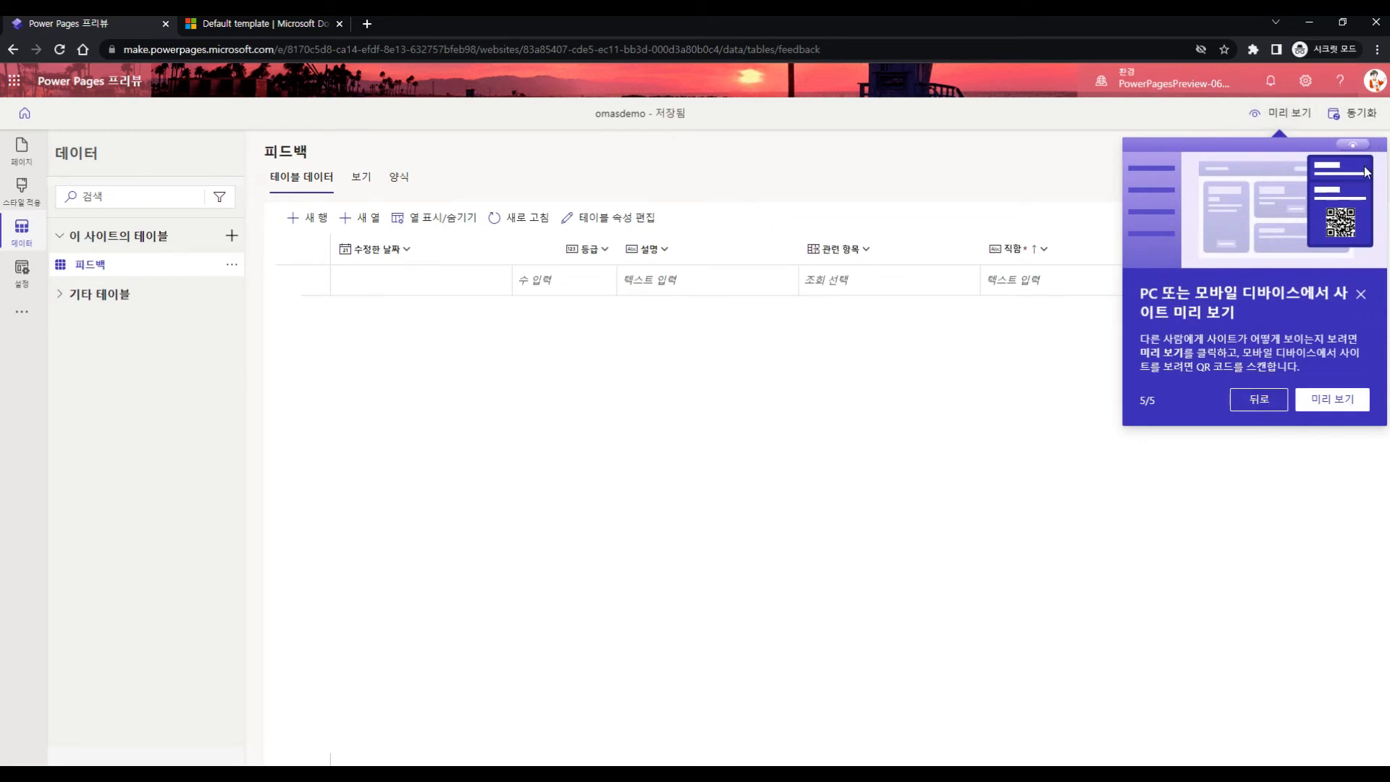
# Step: Open the desktop preview of the site and look through its home page from the header to the footer
pyautogui.click(1298, 397)
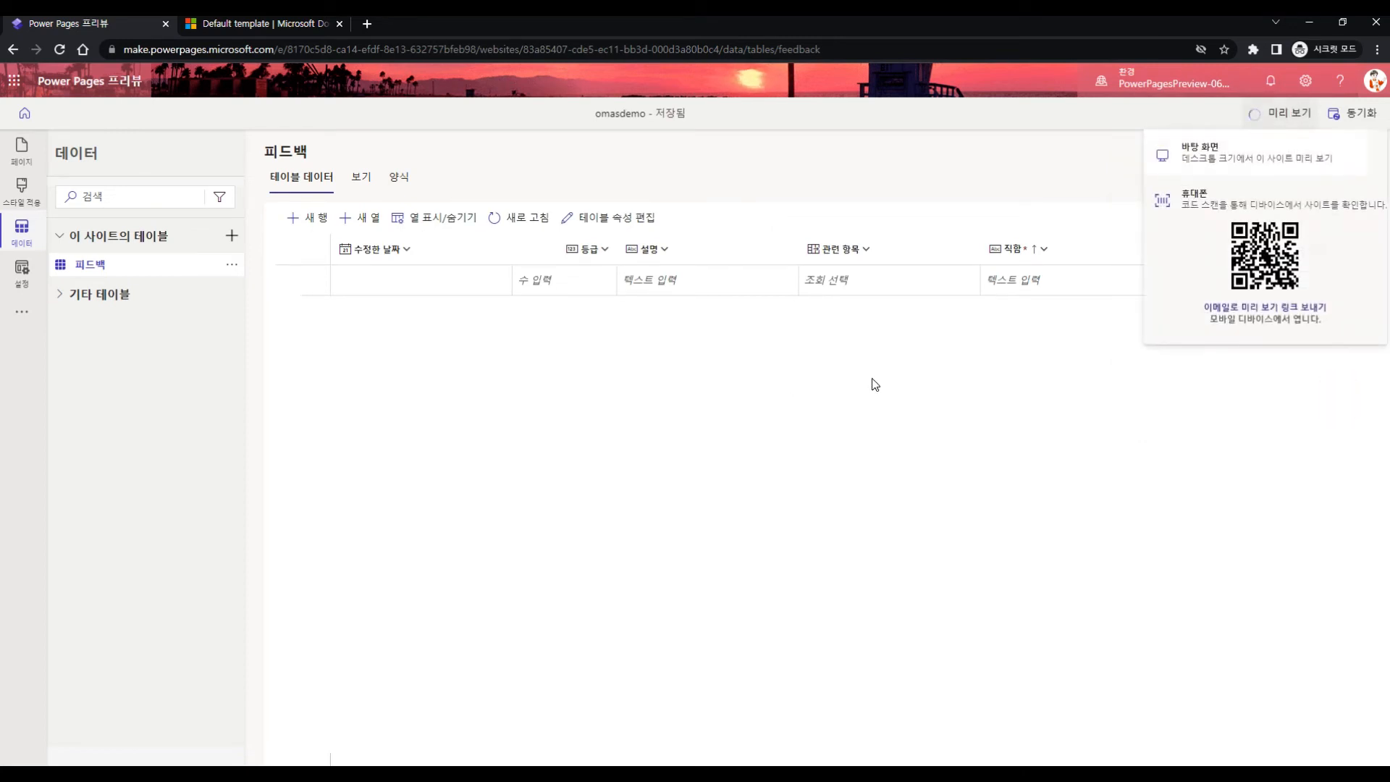
pyautogui.click(1240, 165)
pyautogui.click(1251, 165)
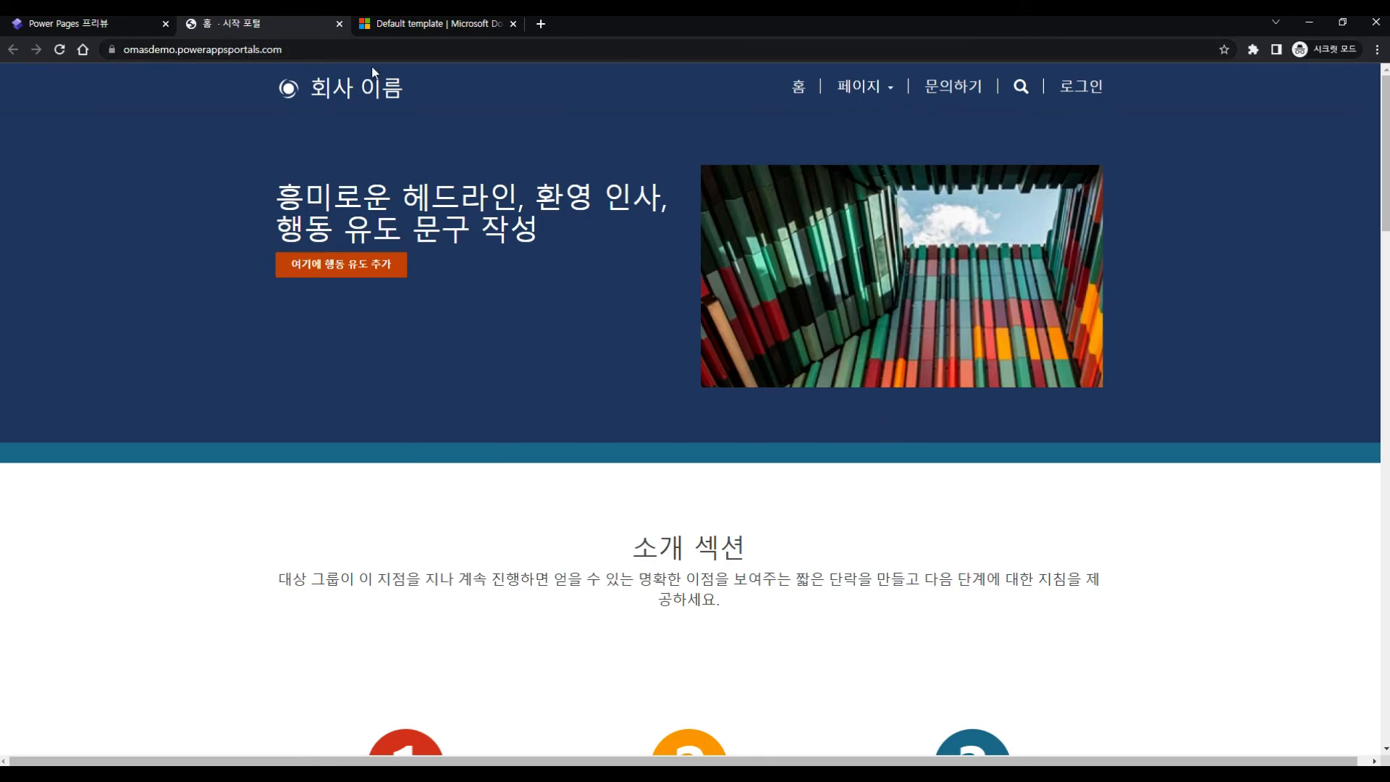
pyautogui.scroll(-13, 857, 427)
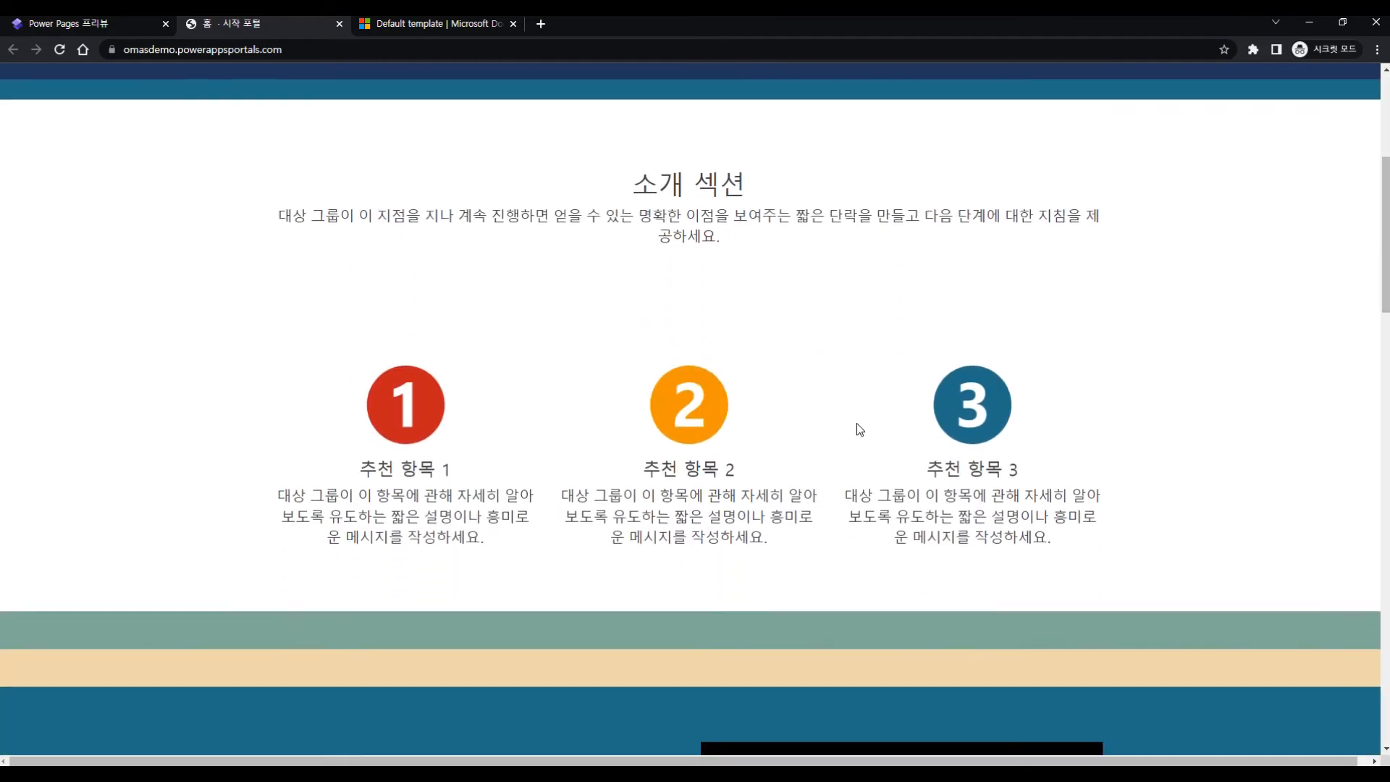
pyautogui.scroll(-18, 856, 429)
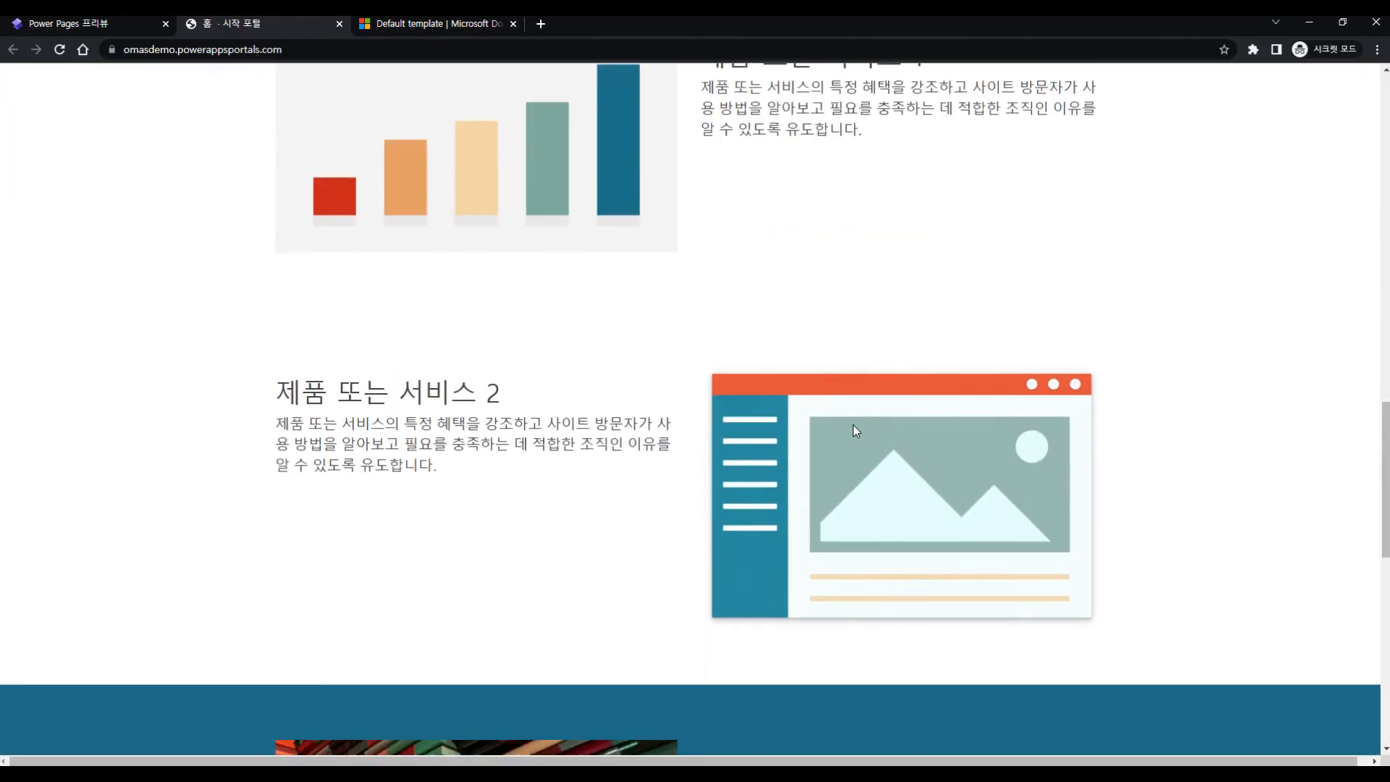
pyautogui.scroll(-2, 839, 487)
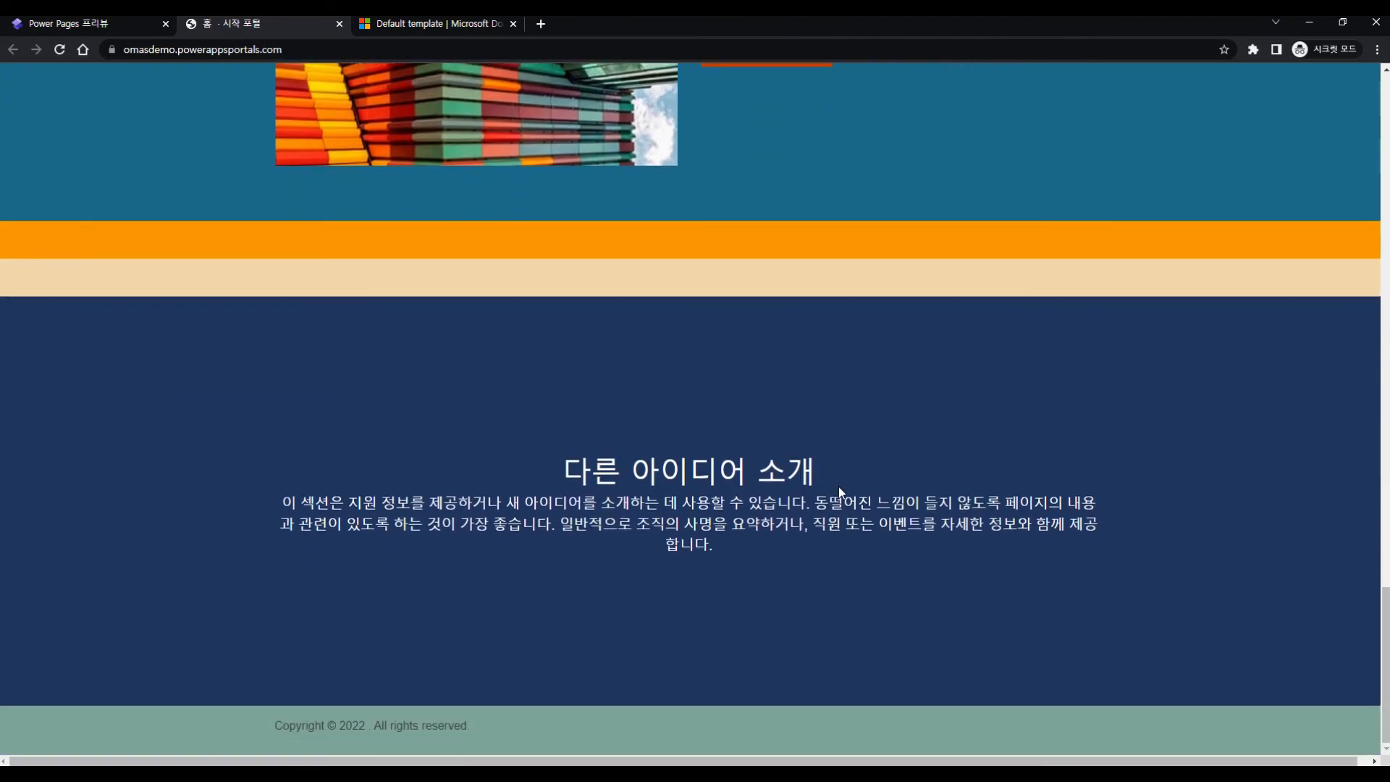
pyautogui.scroll(14, 836, 487)
pyautogui.hotkey('ctrl', 'l')
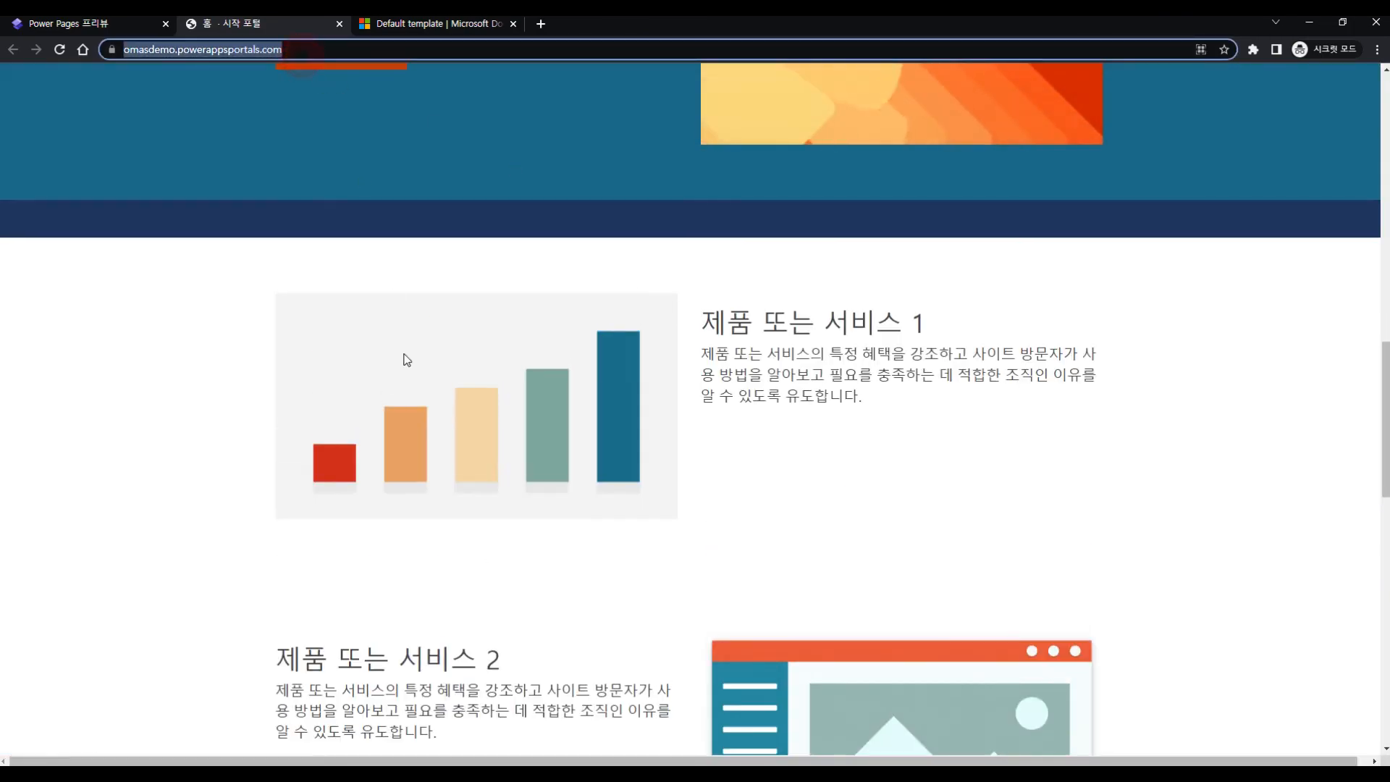
pyautogui.scroll(5, 403, 355)
pyautogui.scroll(10, 404, 358)
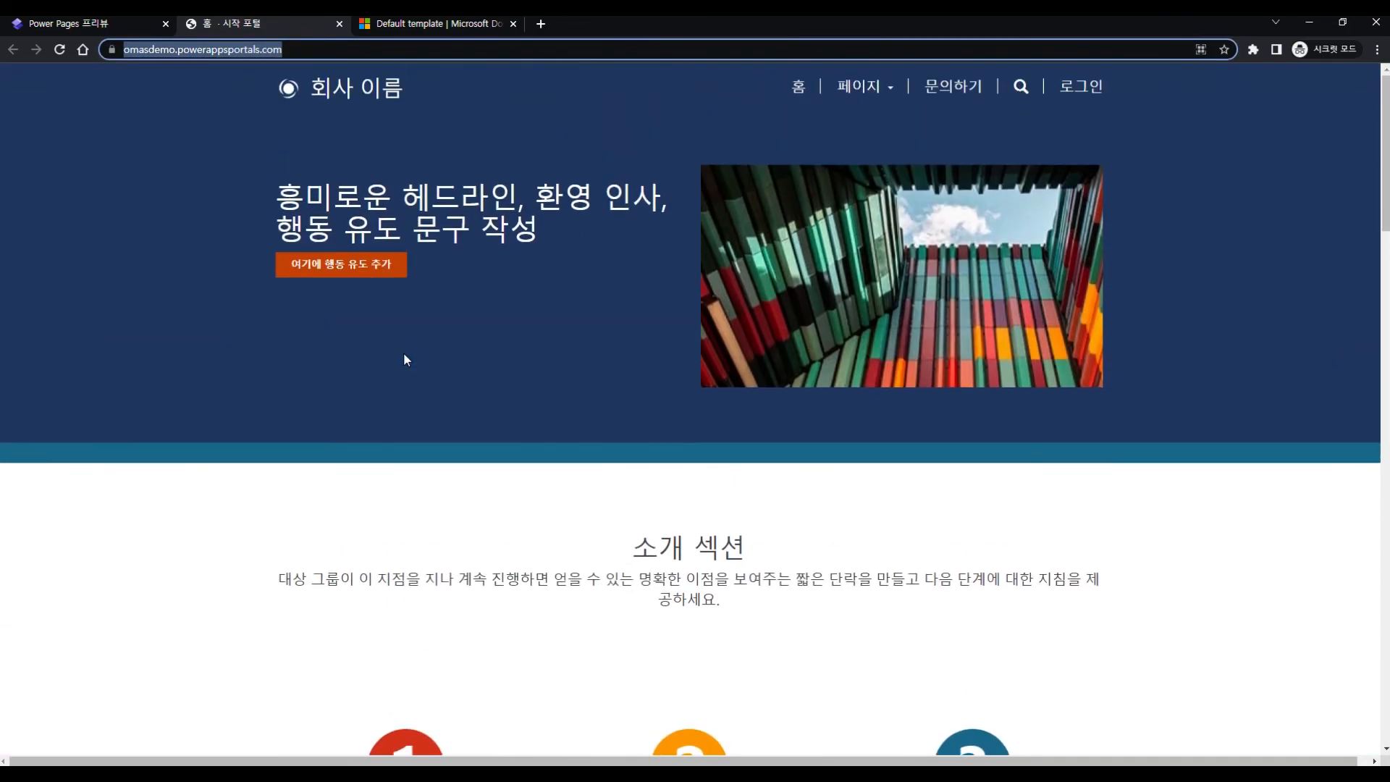
# Step: Go back to the Power Pages home page and open the omasdemo site for editing
pyautogui.click(76, 26)
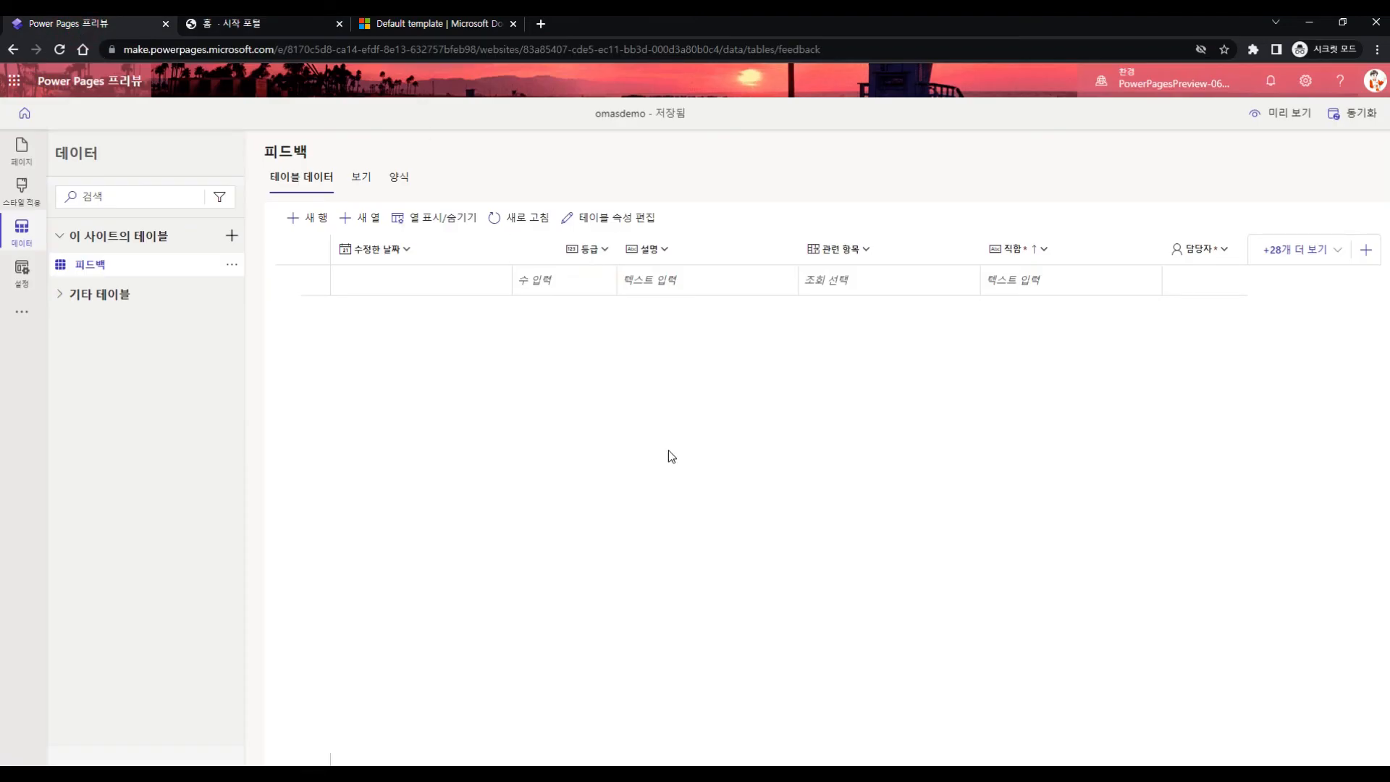
pyautogui.click(667, 450)
pyautogui.click(23, 112)
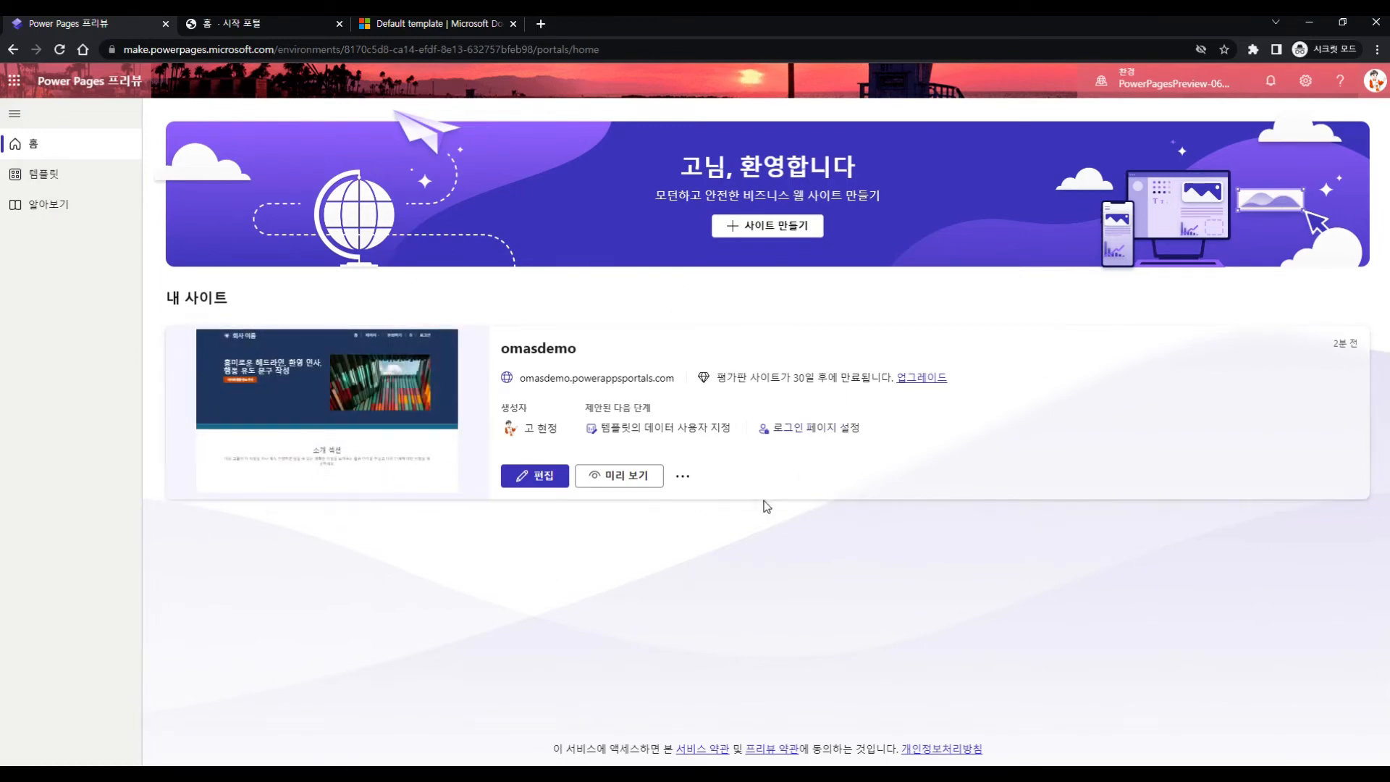
pyautogui.click(545, 486)
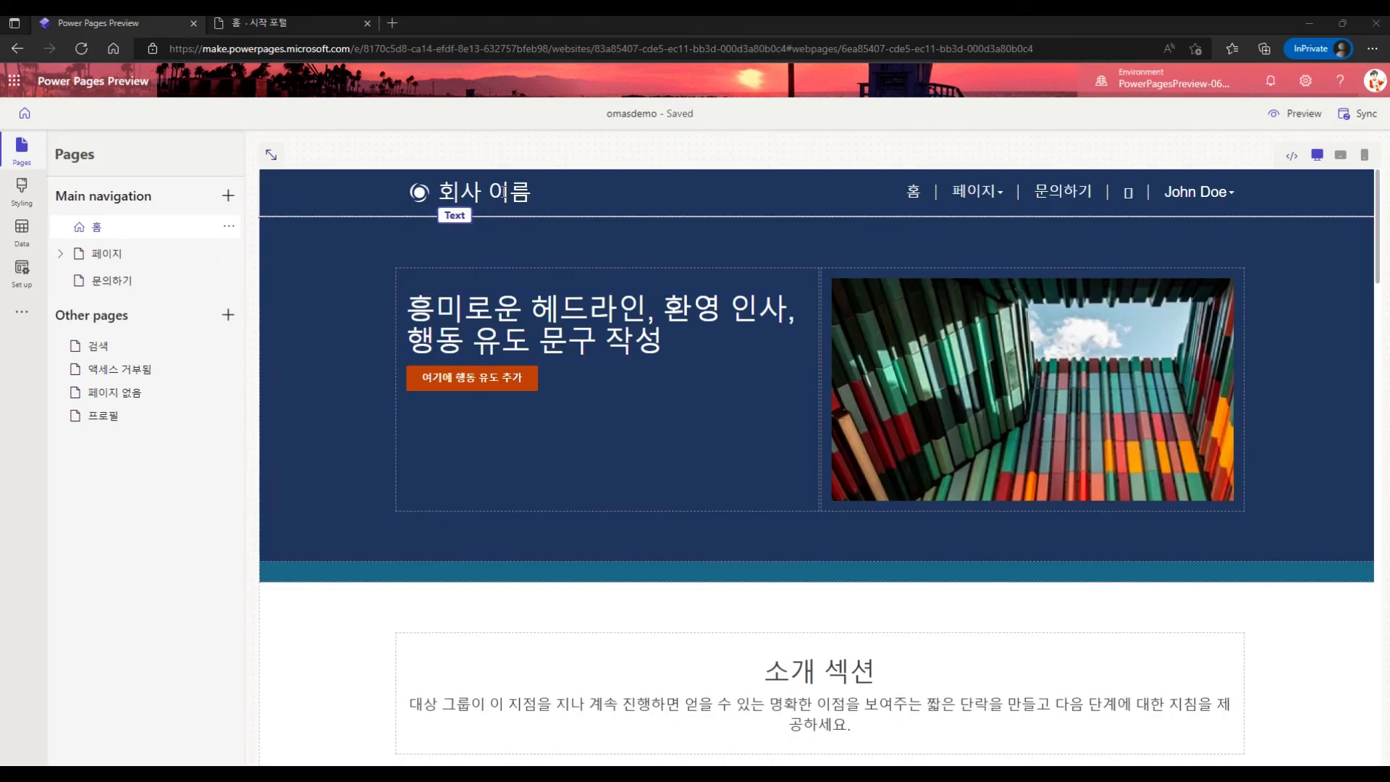
# Step: Remove the company name text 회사 이름 from the page header, and look through the home page's HTML code
pyautogui.click(529, 190)
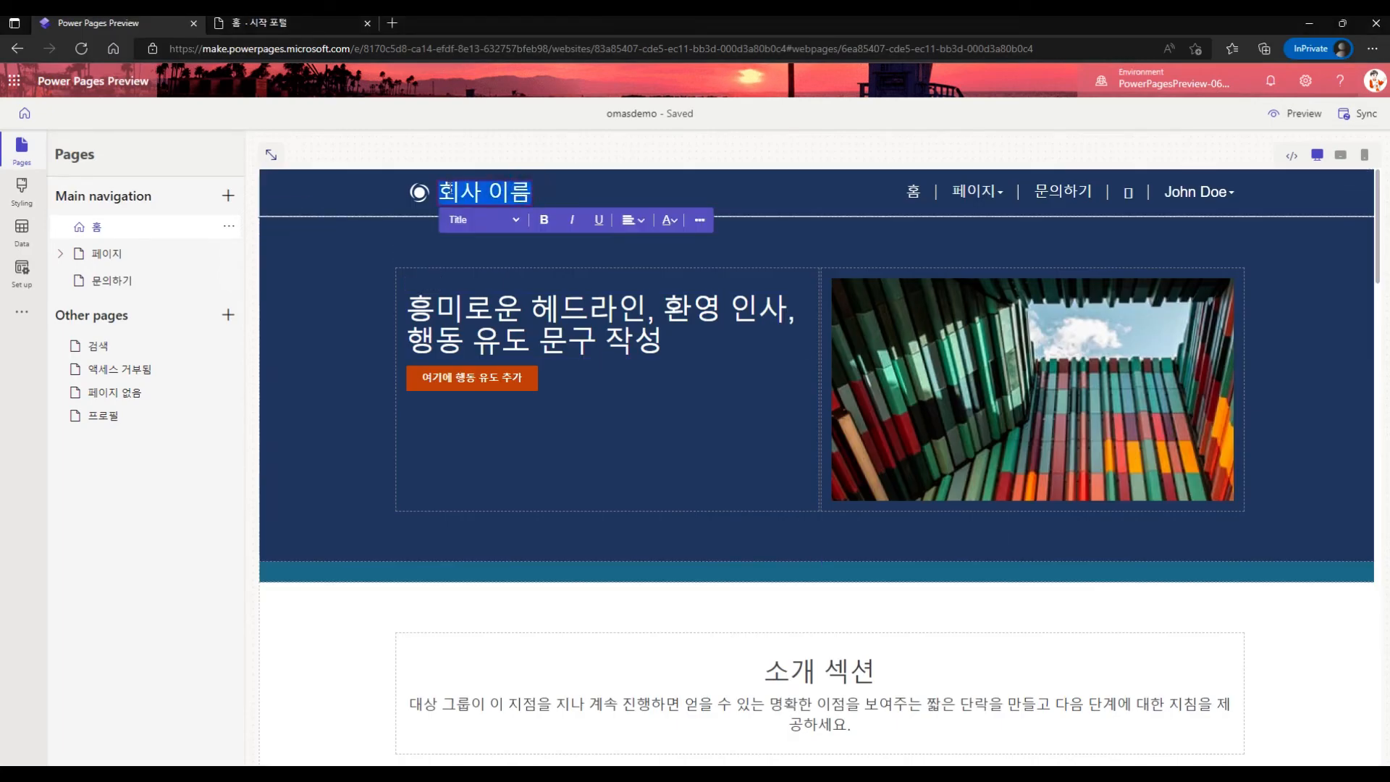
pyautogui.click(1291, 155)
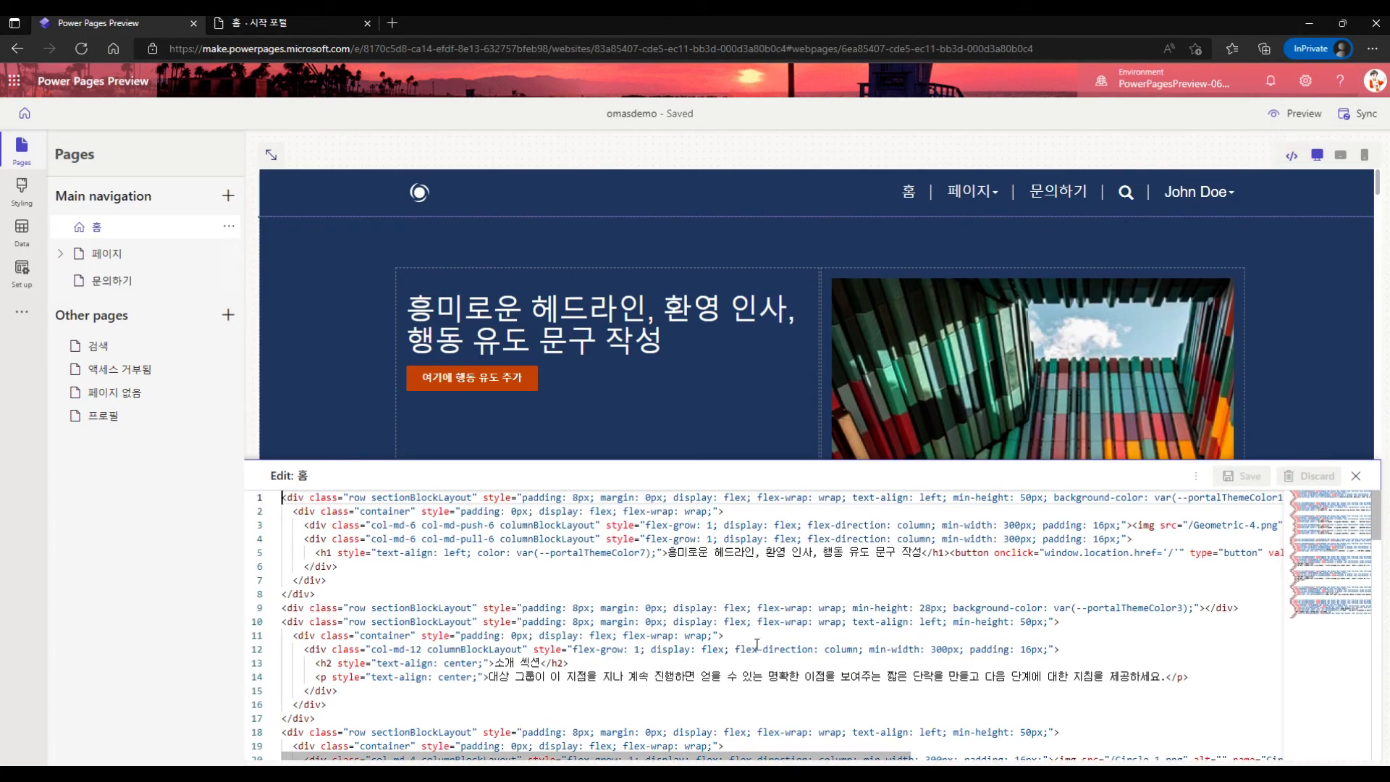
pyautogui.scroll(-5, 733, 634)
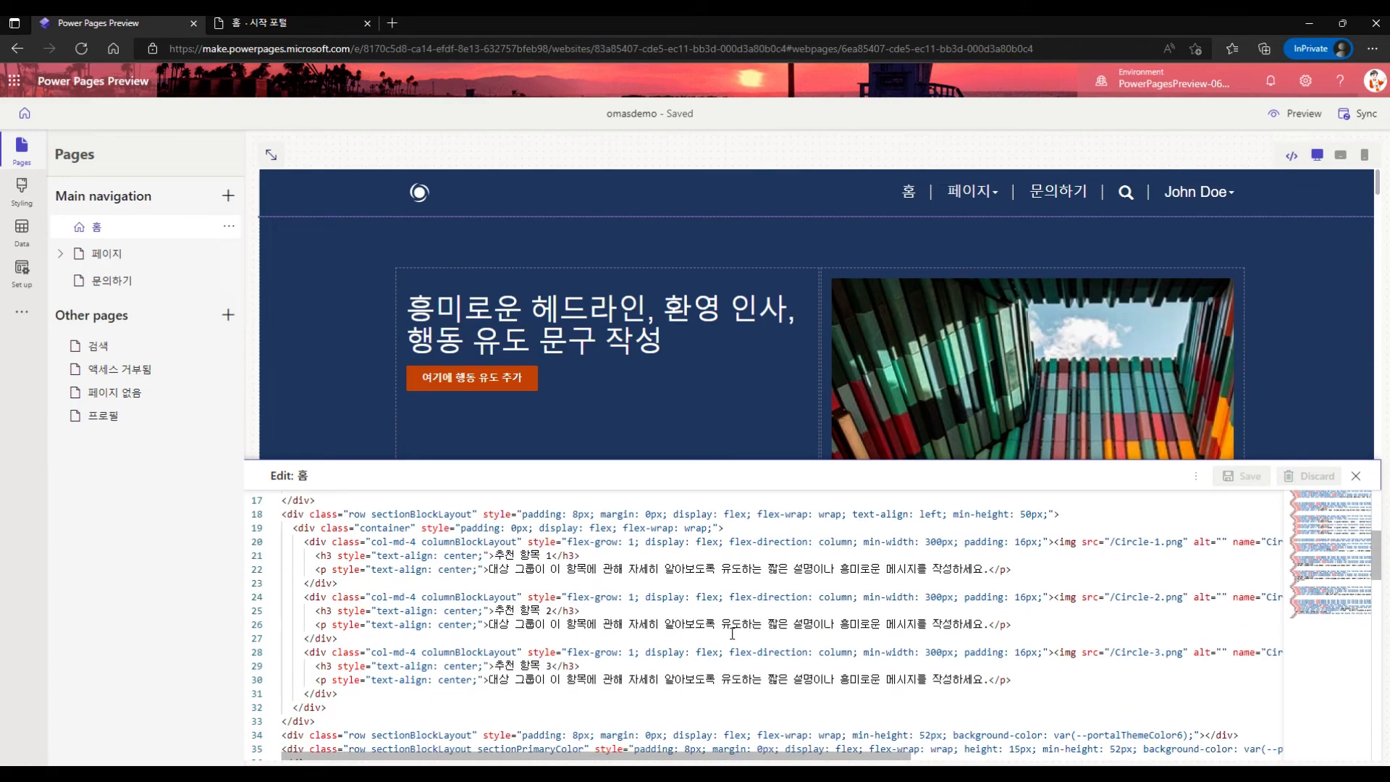
pyautogui.scroll(5, 732, 634)
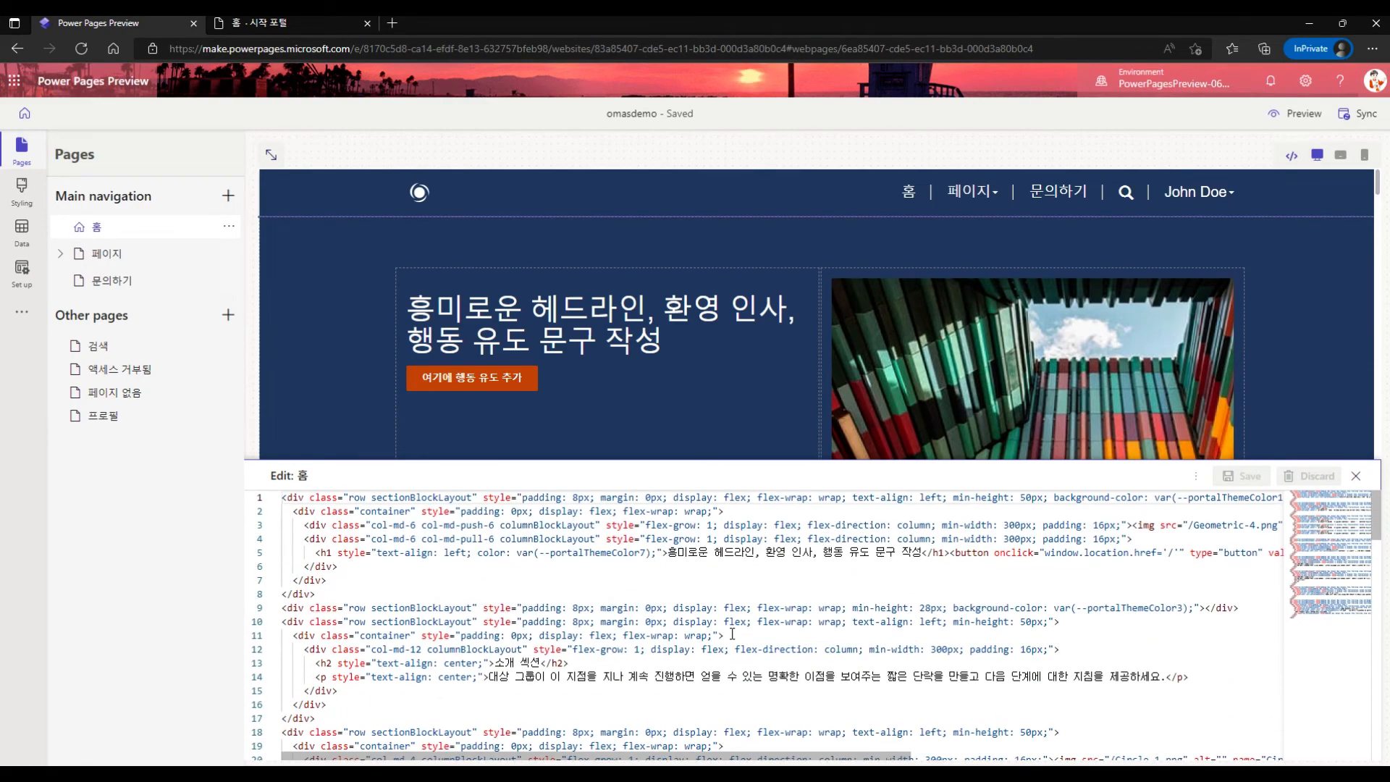
# Step: Replace the large heading in the home page's first section with 반갑습니다!
pyautogui.click(693, 336)
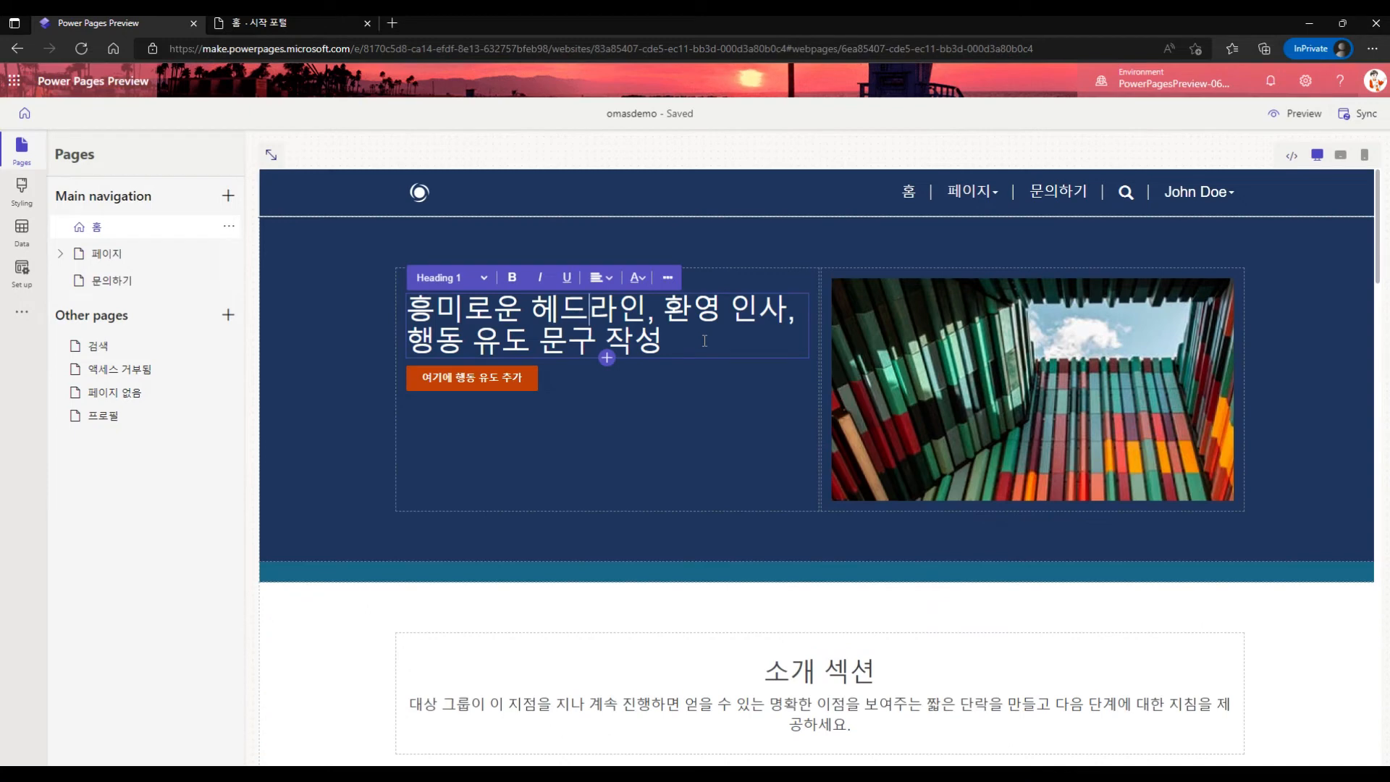
pyautogui.moveTo(704, 340); pyautogui.dragTo(447, 319)
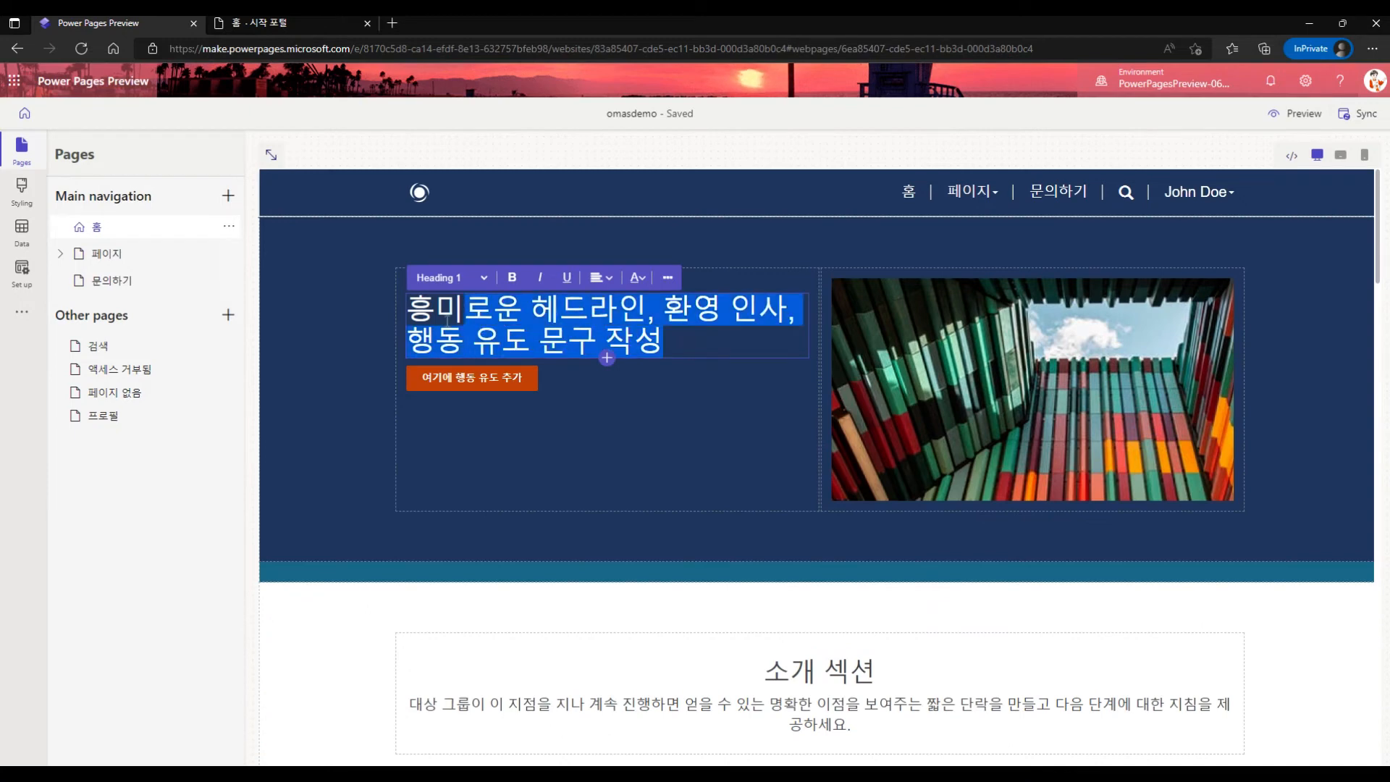
pyautogui.write('ㅂㅏㄴ가')
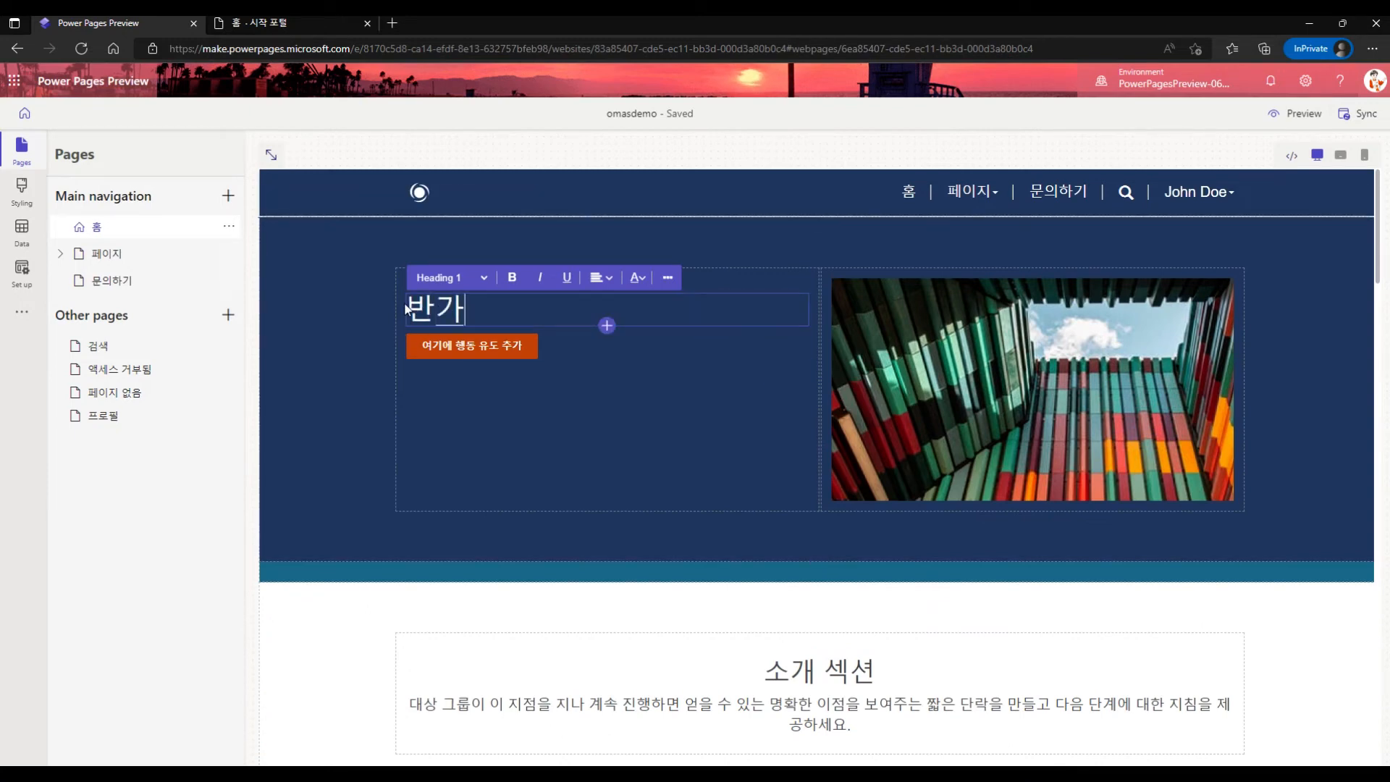
pyautogui.write('ㅂ습니다!')
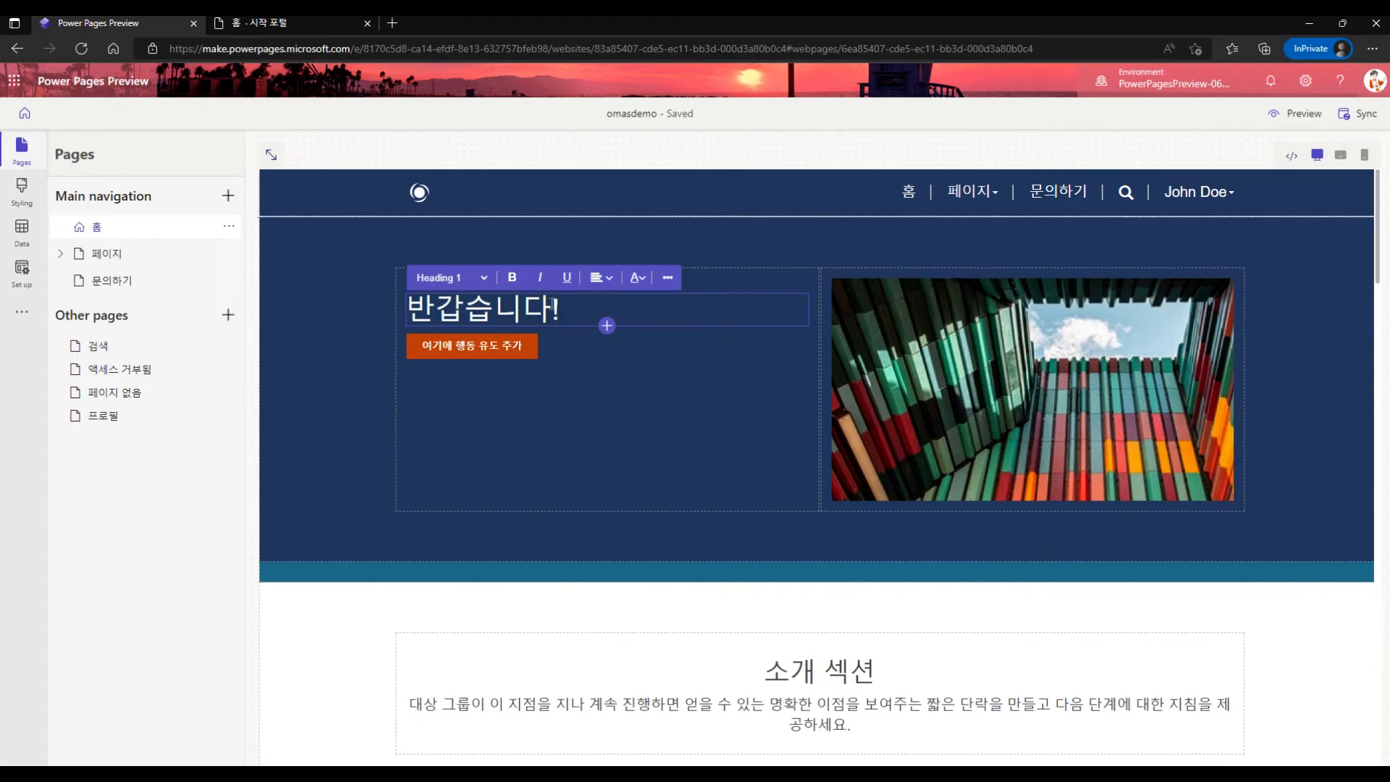
# Step: Look at the heading's alignment and text color options and the first section's column layout options
pyautogui.click(602, 278)
pyautogui.click(643, 283)
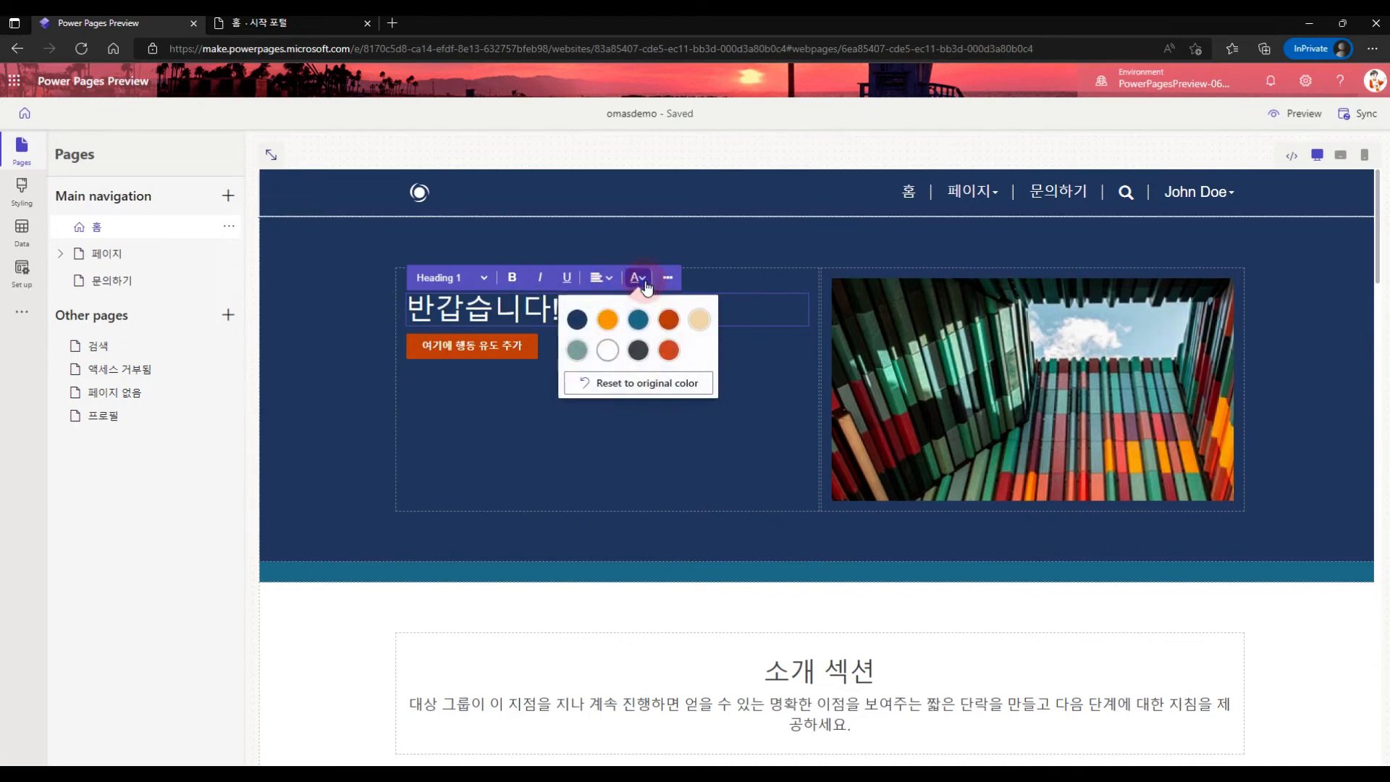
pyautogui.click(341, 411)
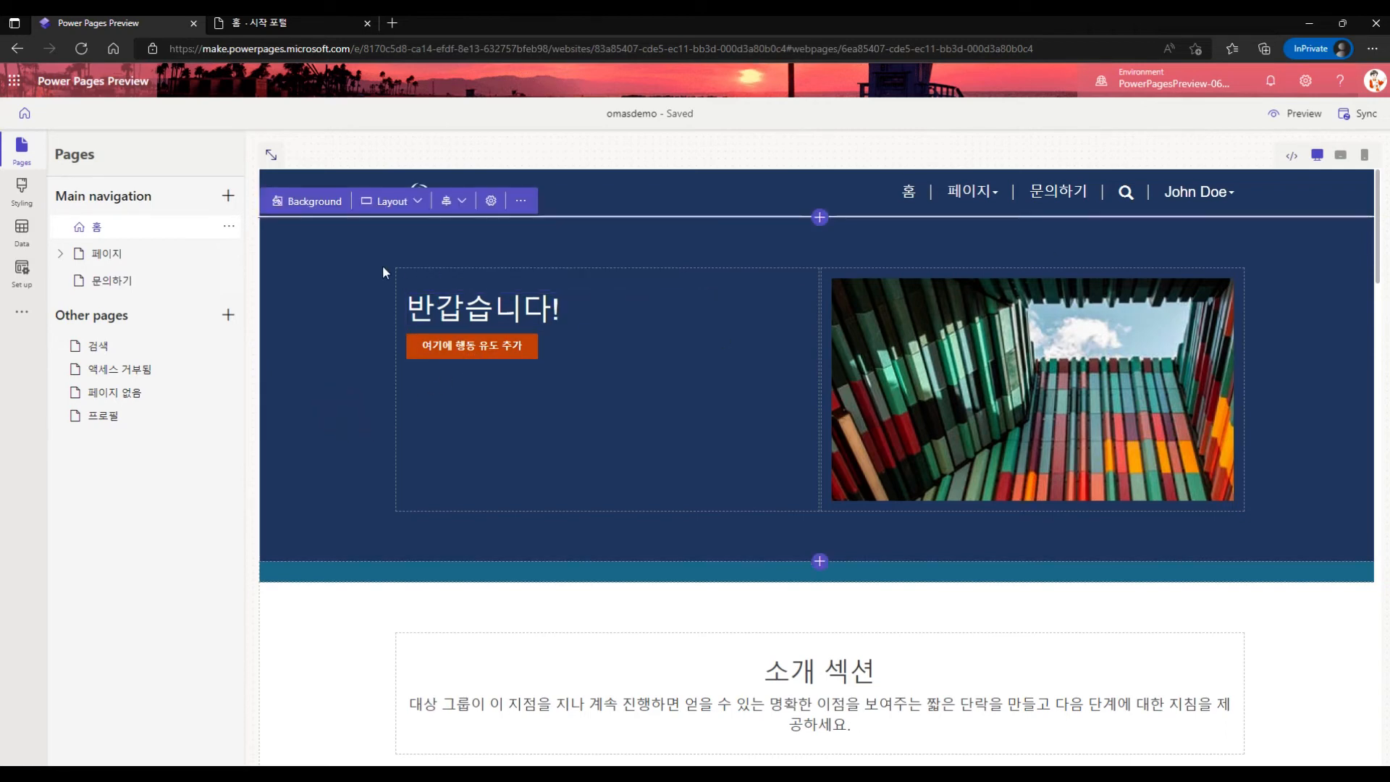
pyautogui.click(414, 203)
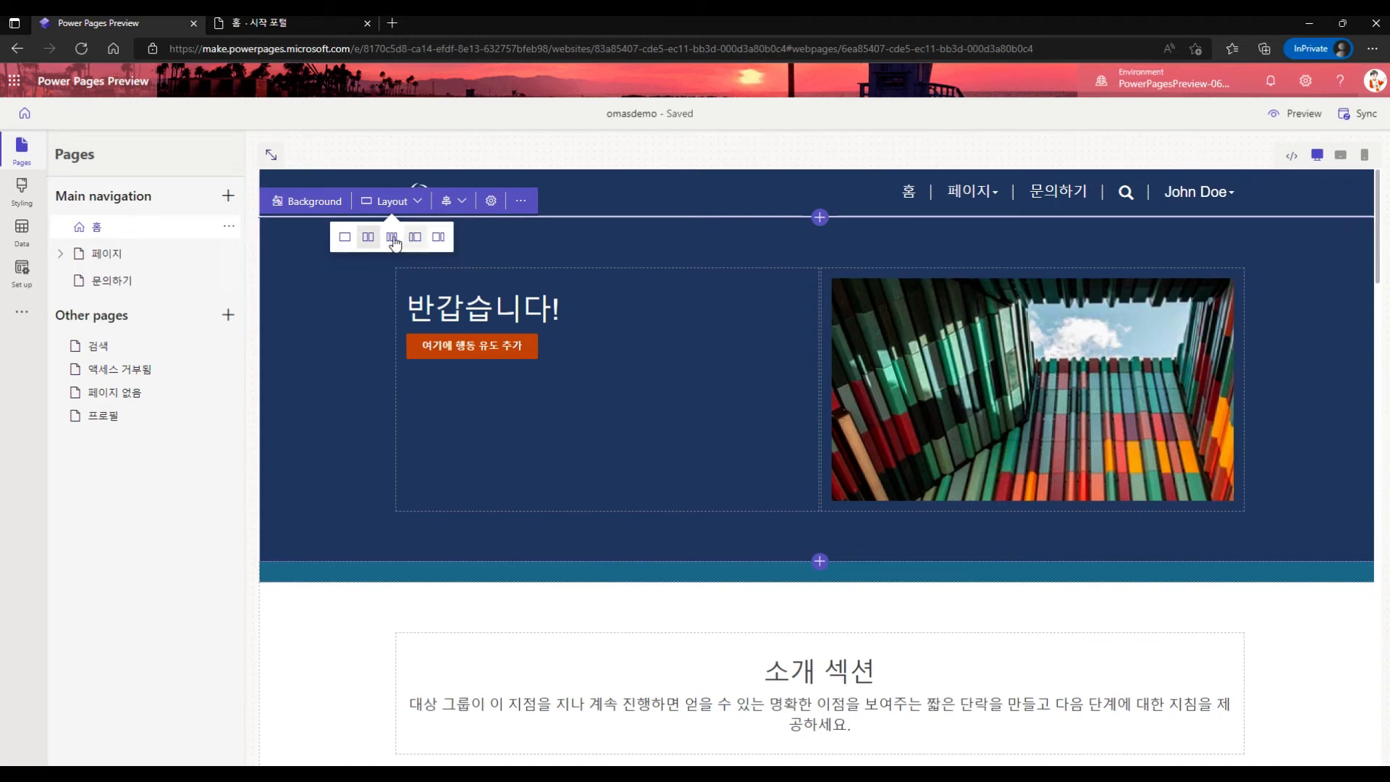
pyautogui.click(328, 375)
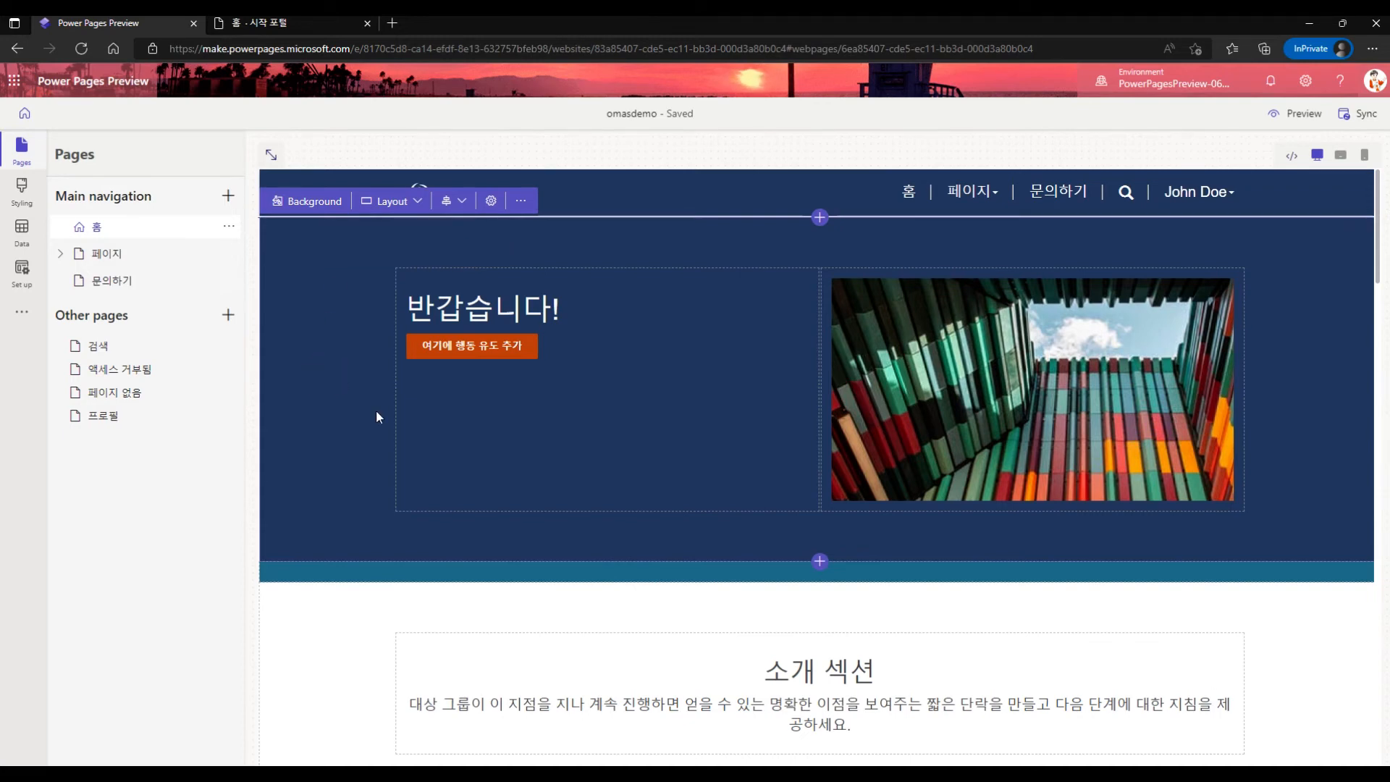
# Step: Look at the section layouts that can be added above the home page's first section
pyautogui.click(819, 217)
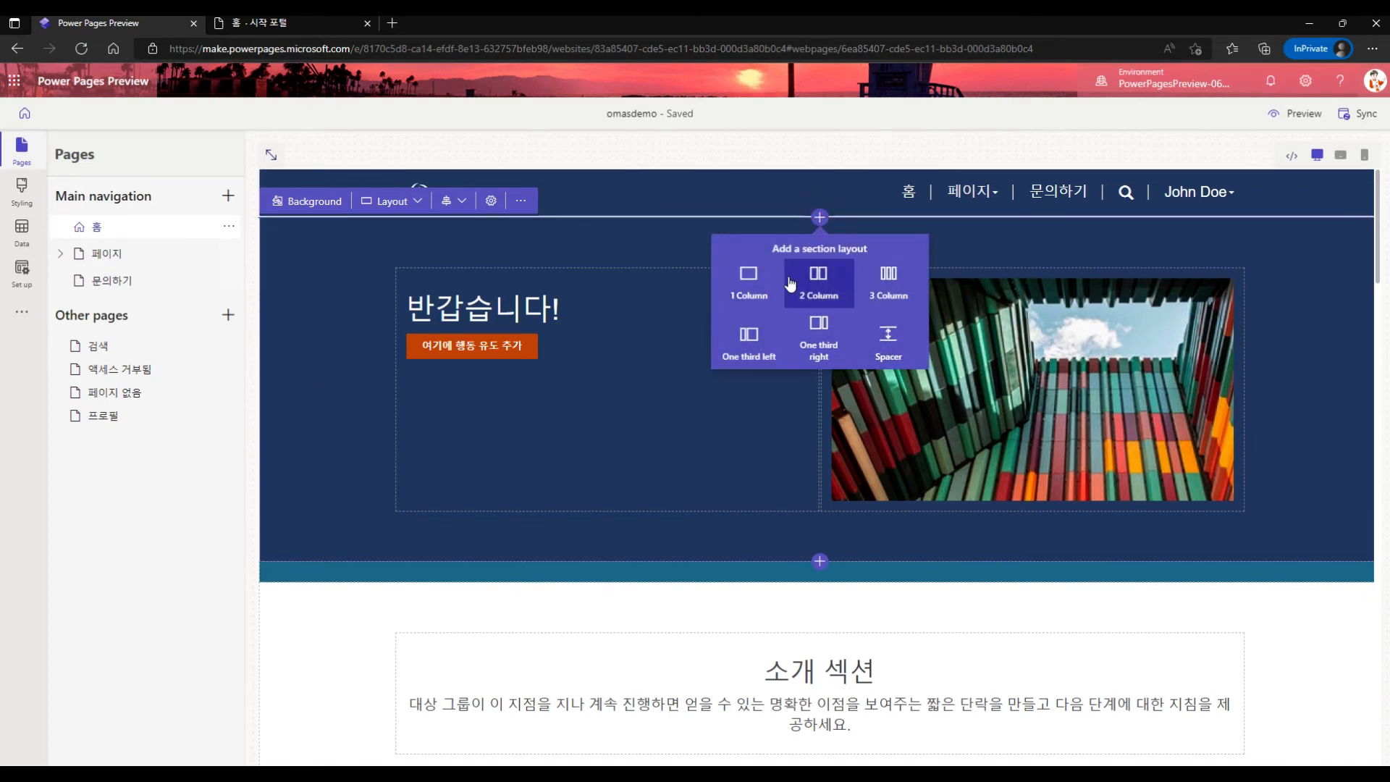
pyautogui.click(371, 342)
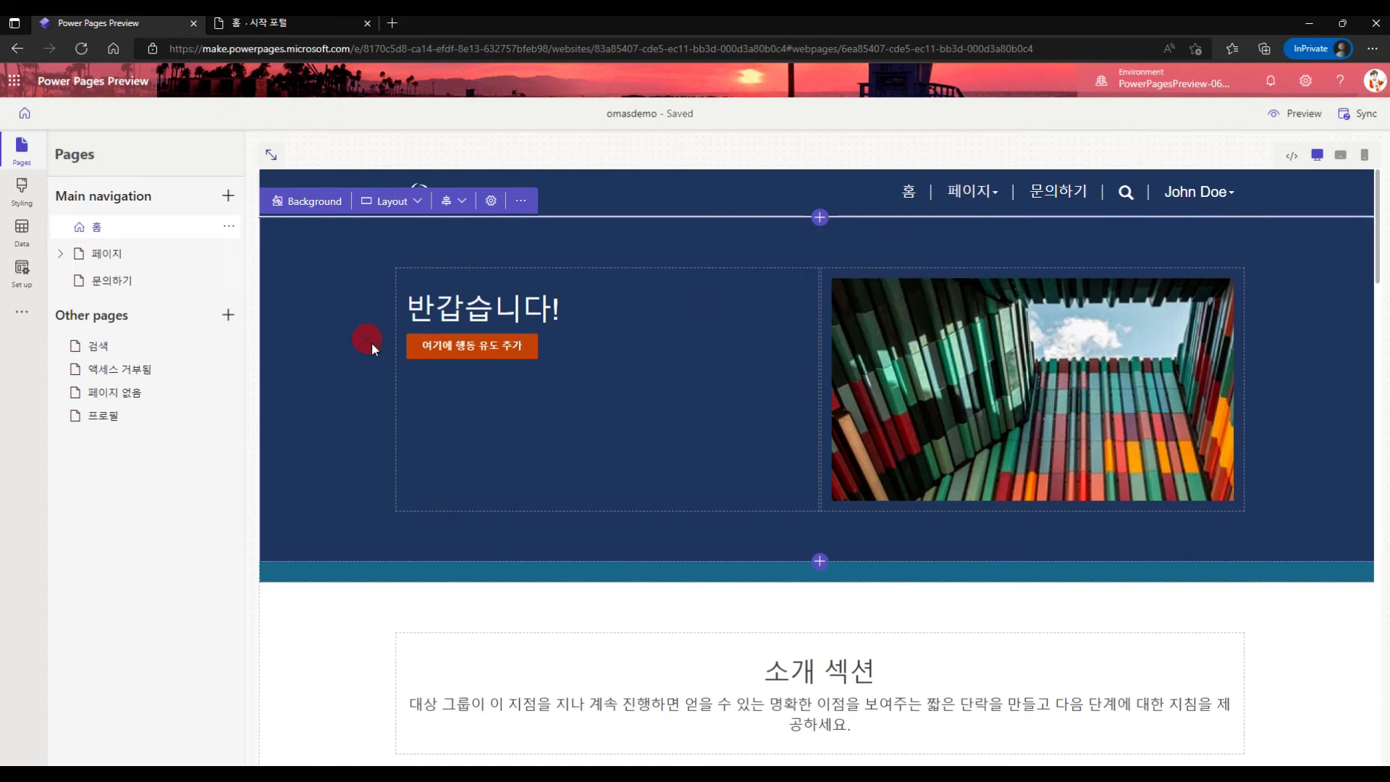
# Step: Replace the home page's introduction heading 소개 섹션 with 오마스를 소개합니다
pyautogui.scroll(-2, 434, 377)
pyautogui.scroll(-3, 464, 391)
pyautogui.scroll(1, 652, 384)
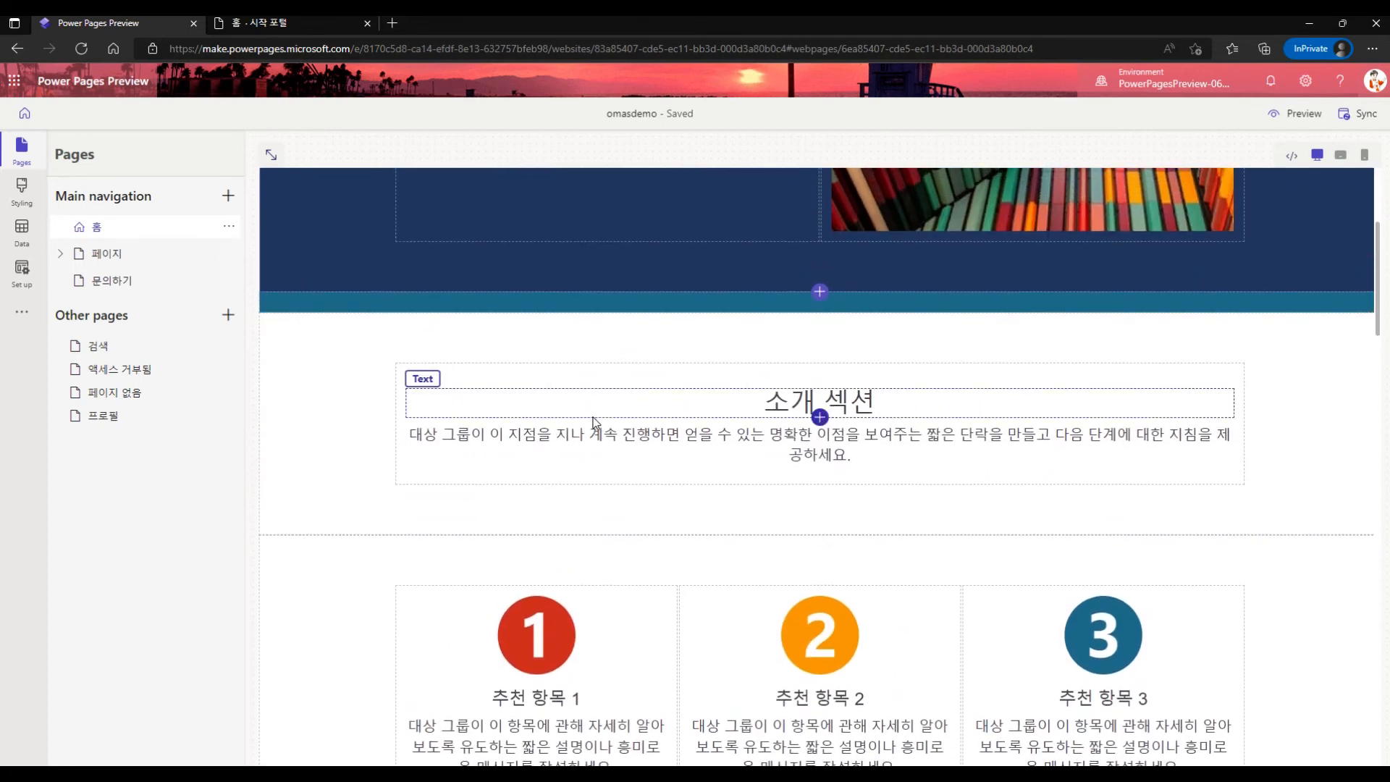
pyautogui.click(903, 405)
pyautogui.tripleClick(914, 404)
pyautogui.press('BackSpace')
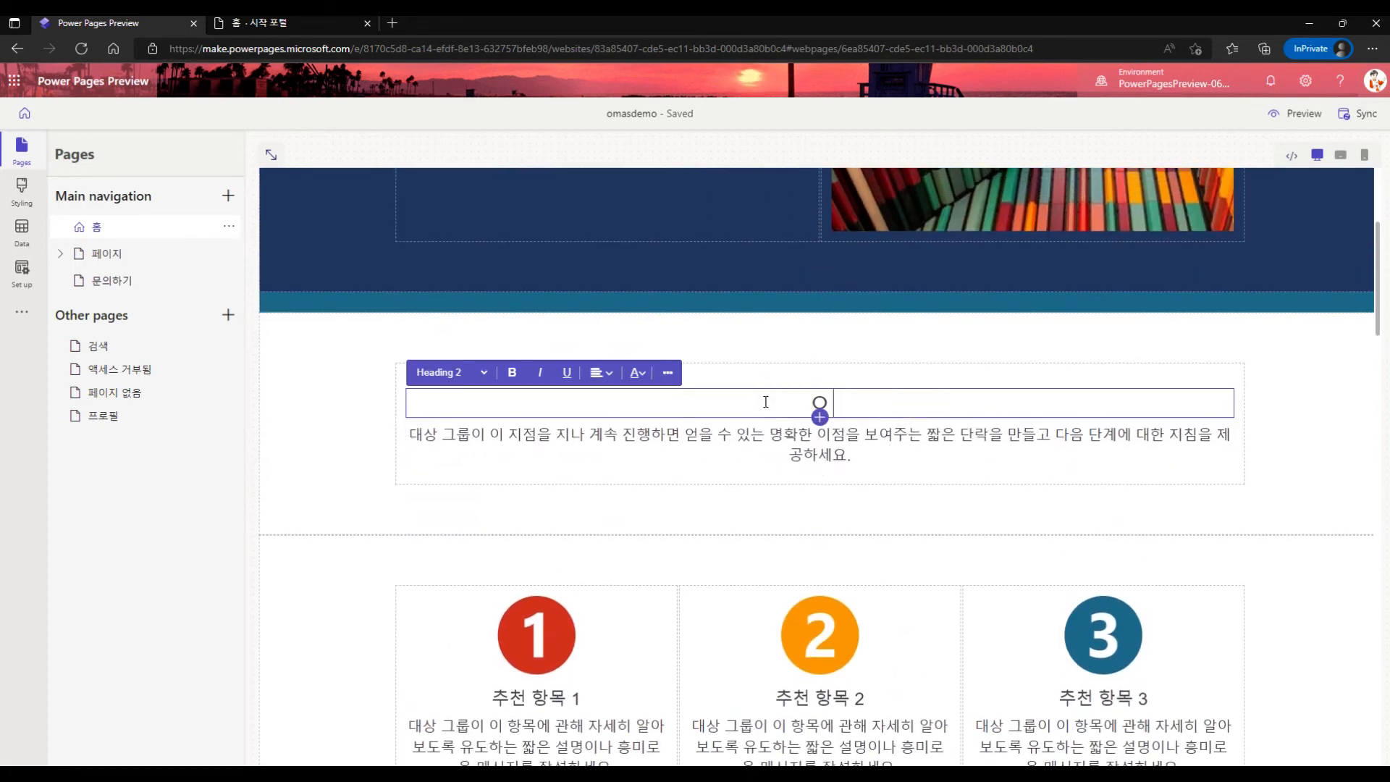
pyautogui.write('오마스를 소개합니다.')
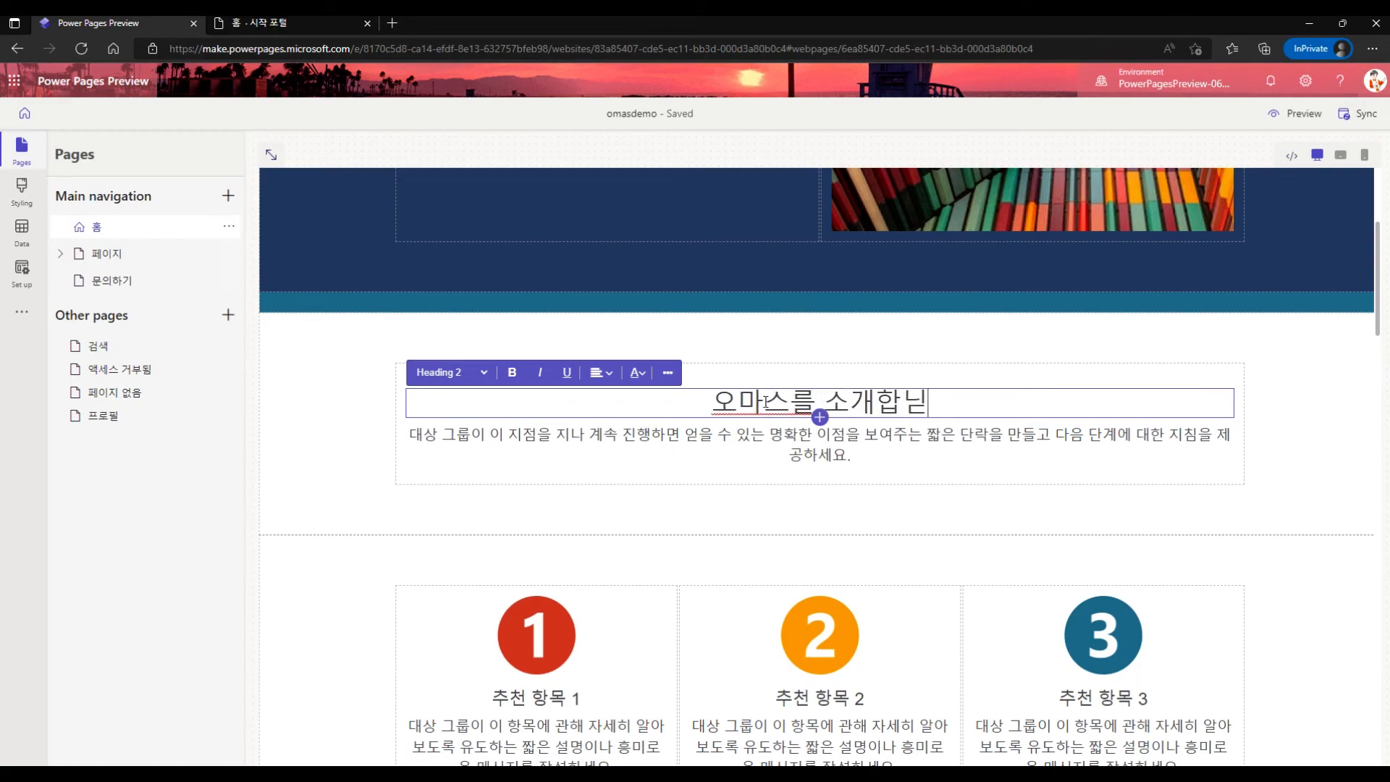
# Step: Look through the remaining home page sections and the contents of 하위 페이지 1 and 하위 페이지 2
pyautogui.scroll(-7, 898, 471)
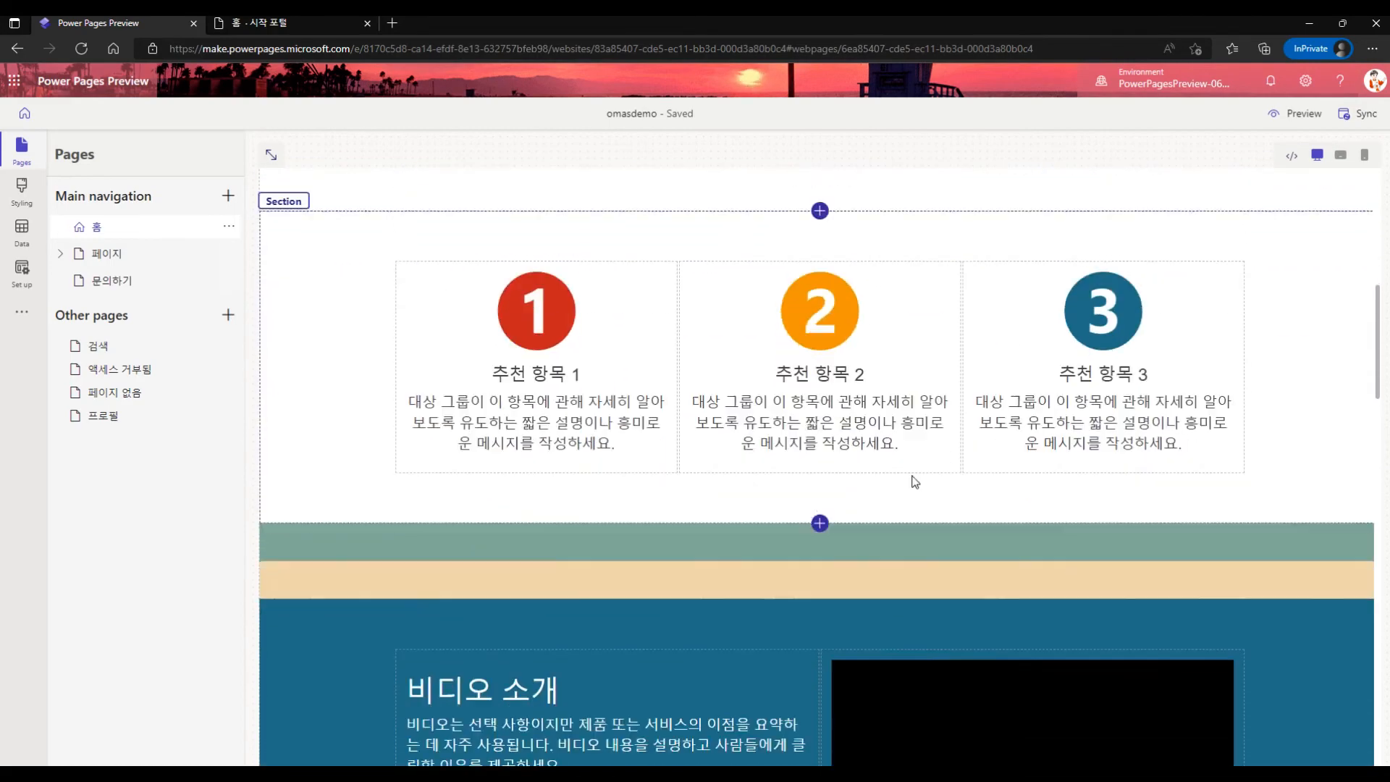
pyautogui.scroll(-14, 896, 472)
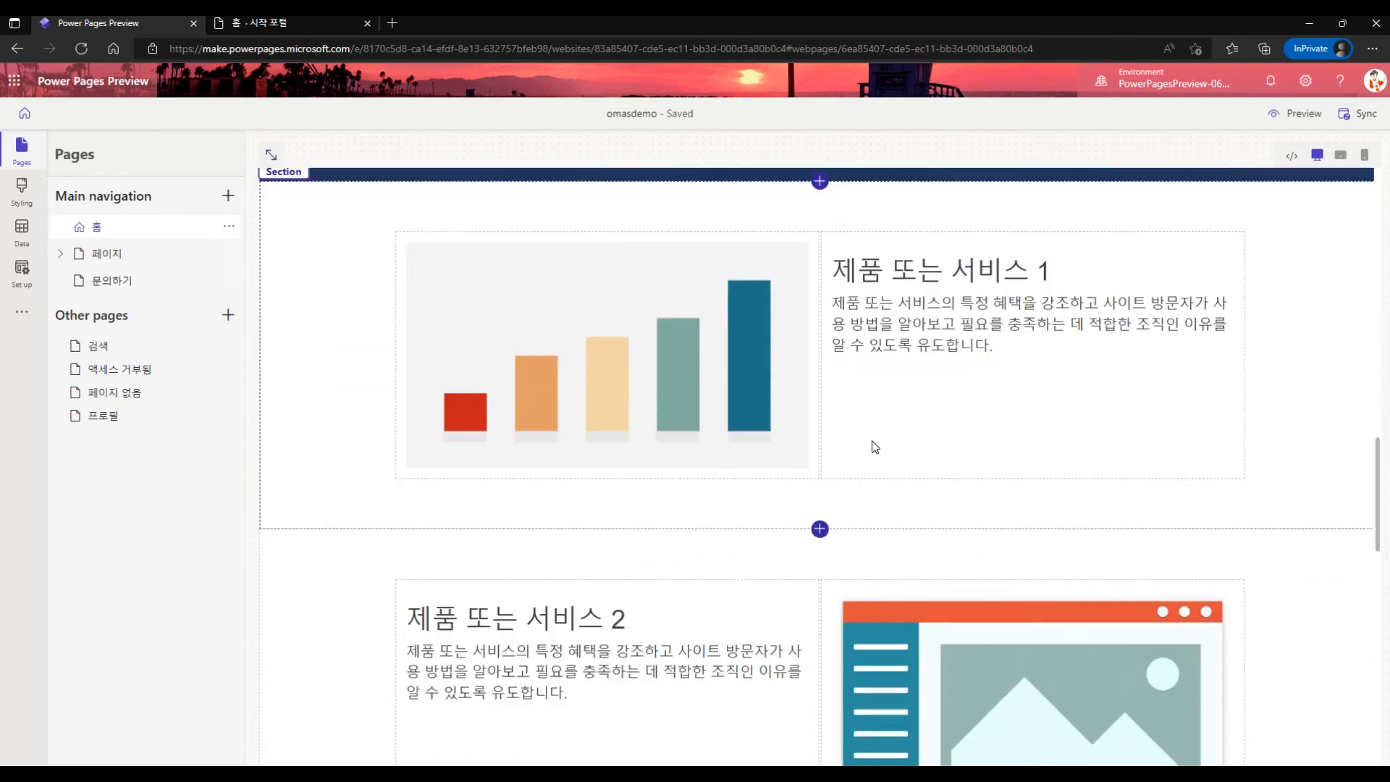
pyautogui.scroll(-2, 870, 445)
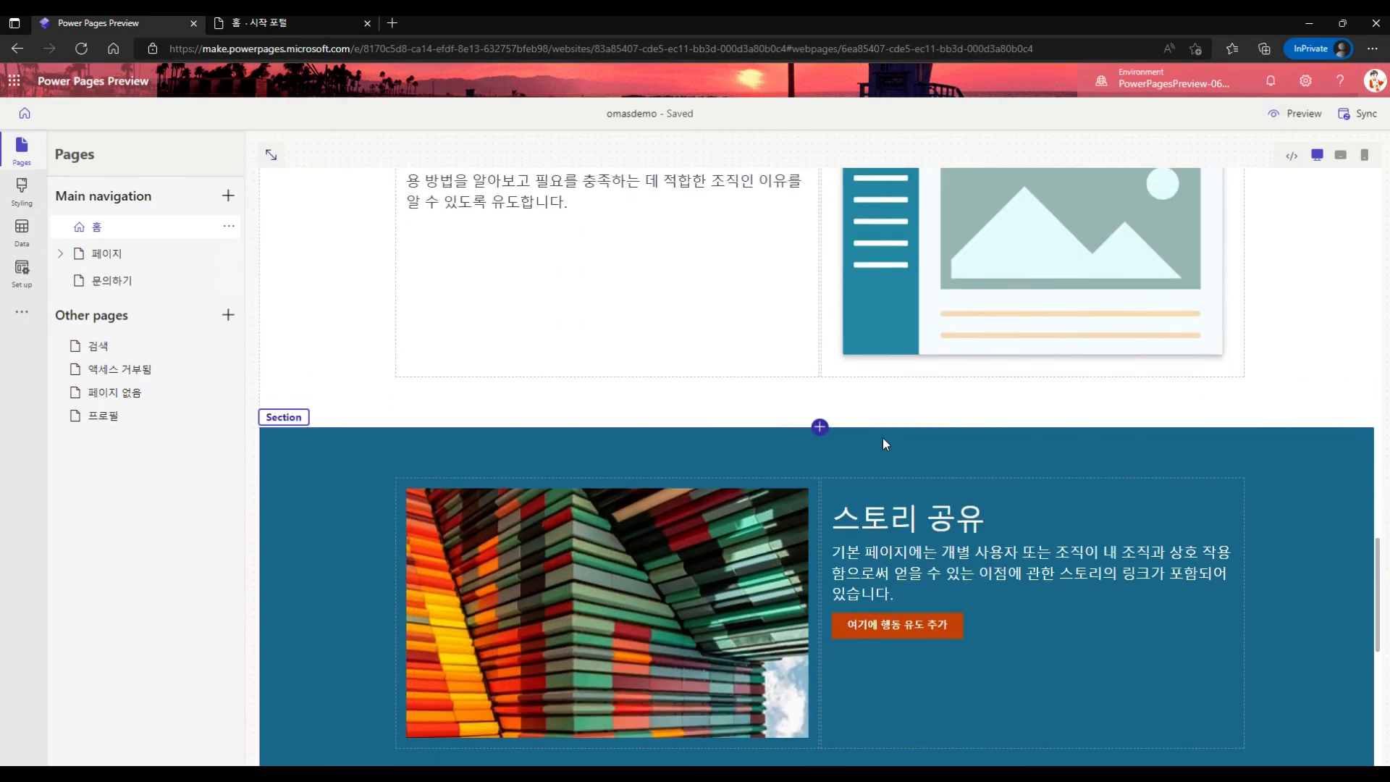
pyautogui.scroll(18, 1195, 395)
pyautogui.scroll(8, 1193, 385)
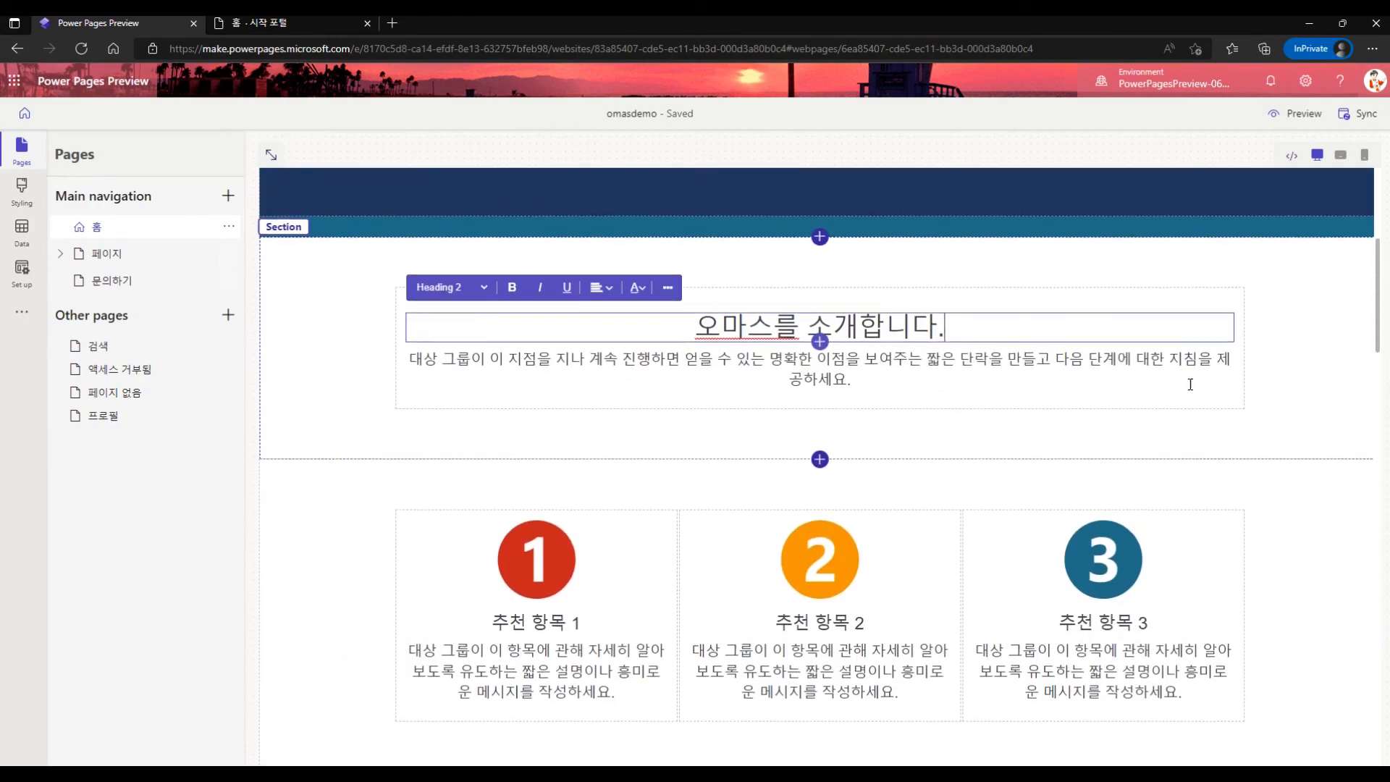
pyautogui.click(60, 254)
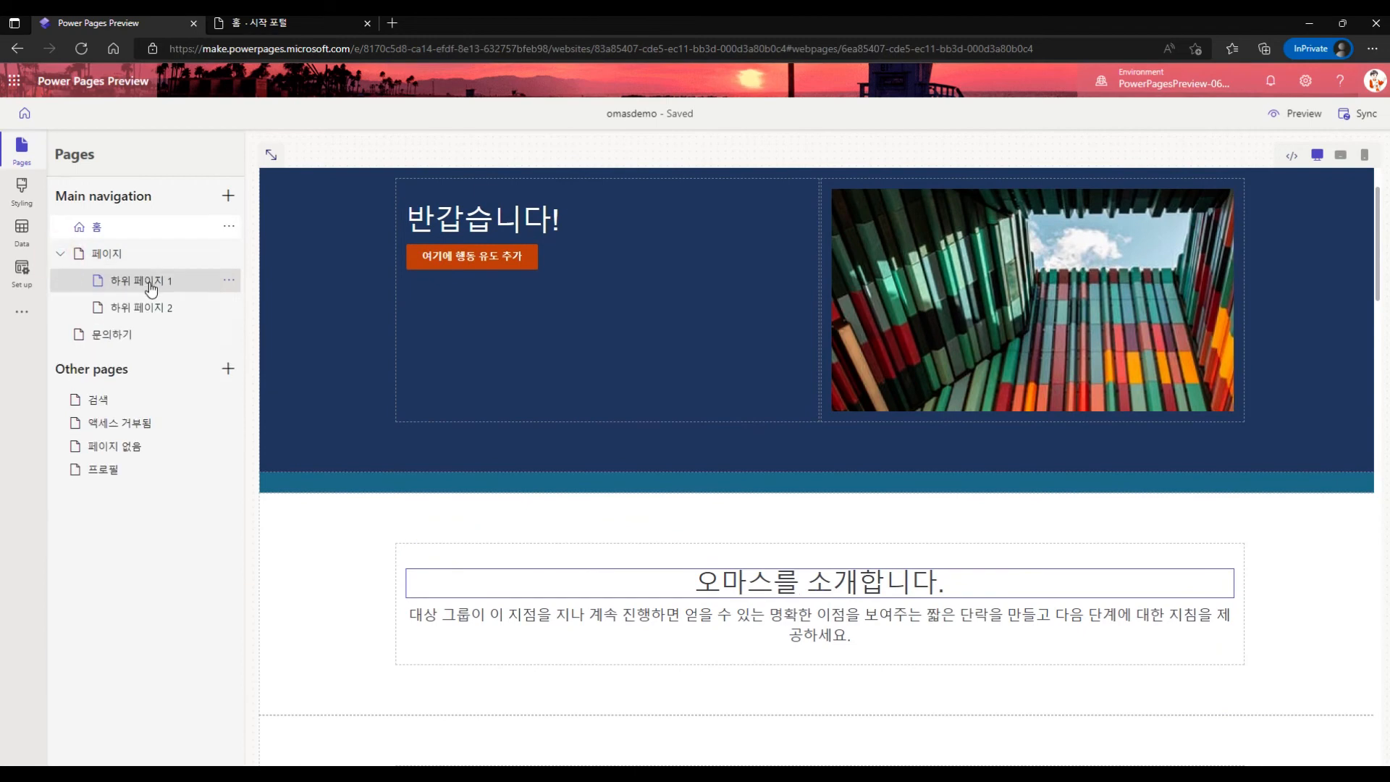
pyautogui.click(147, 281)
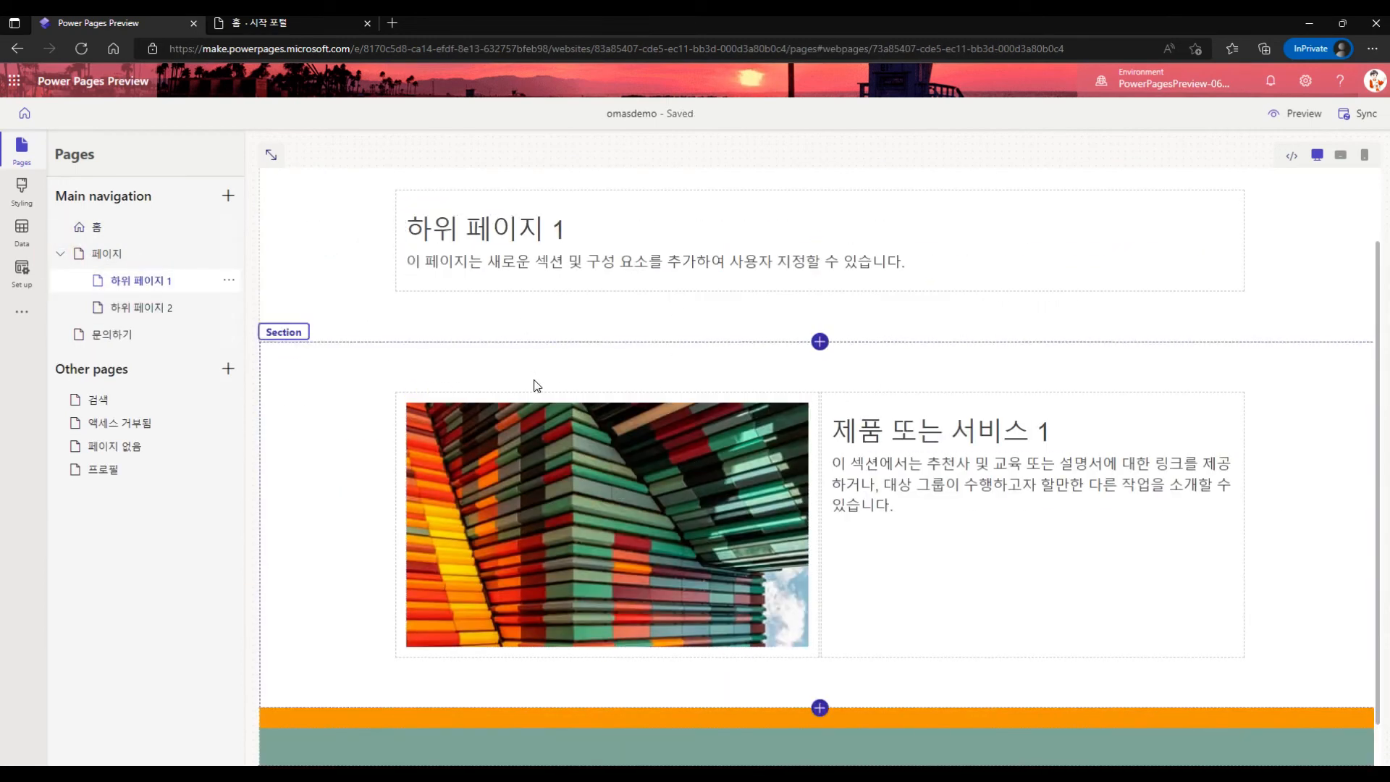
pyautogui.click(165, 308)
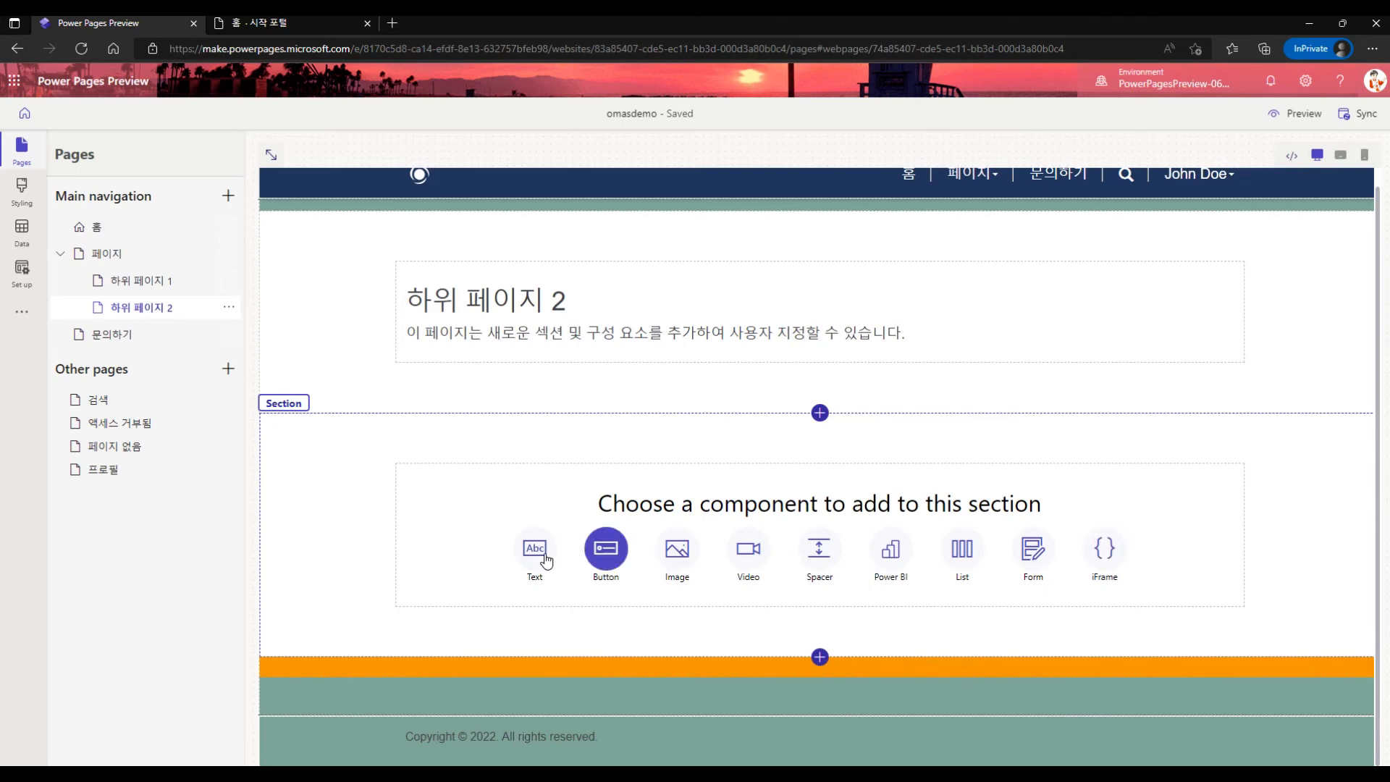
# Step: Open the 문의하기 page and change its heading to 오마스에 문의하기
pyautogui.click(126, 344)
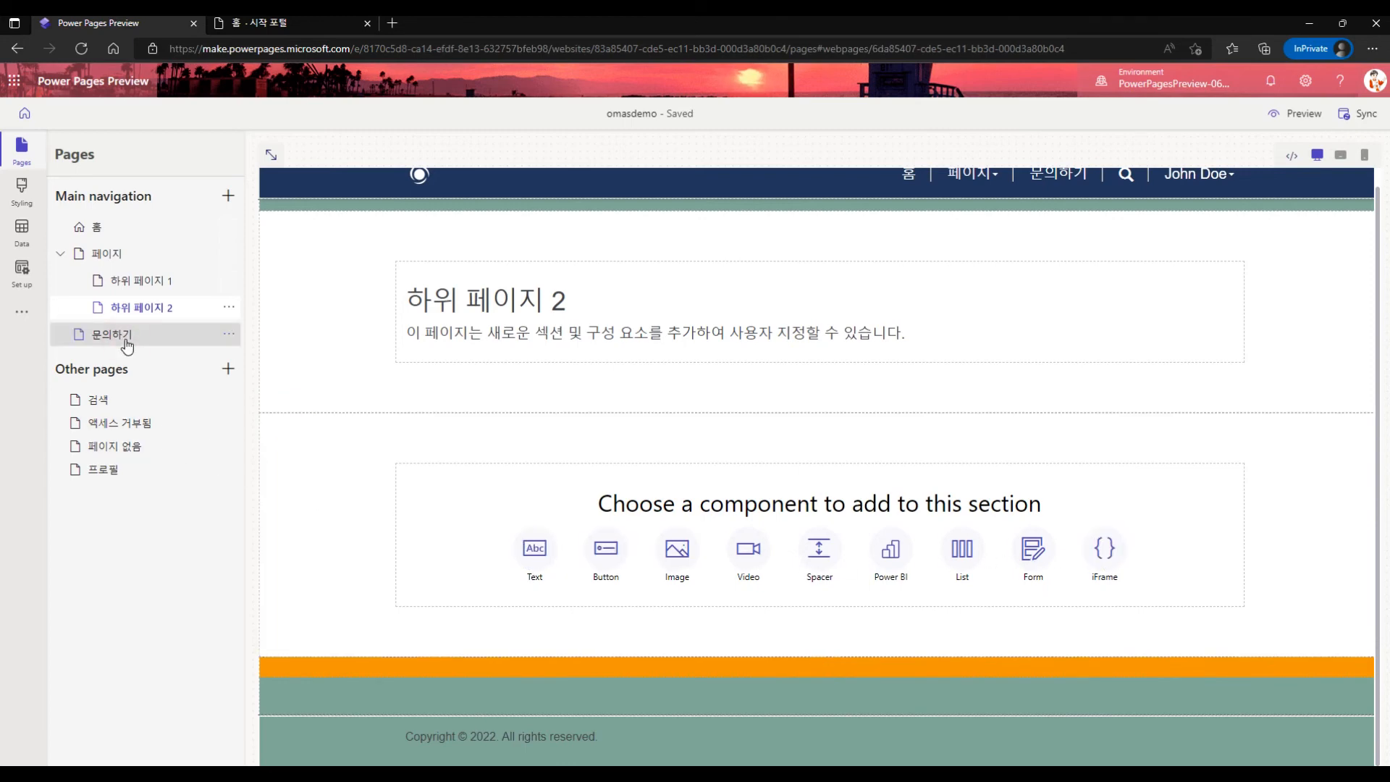
pyautogui.click(533, 304)
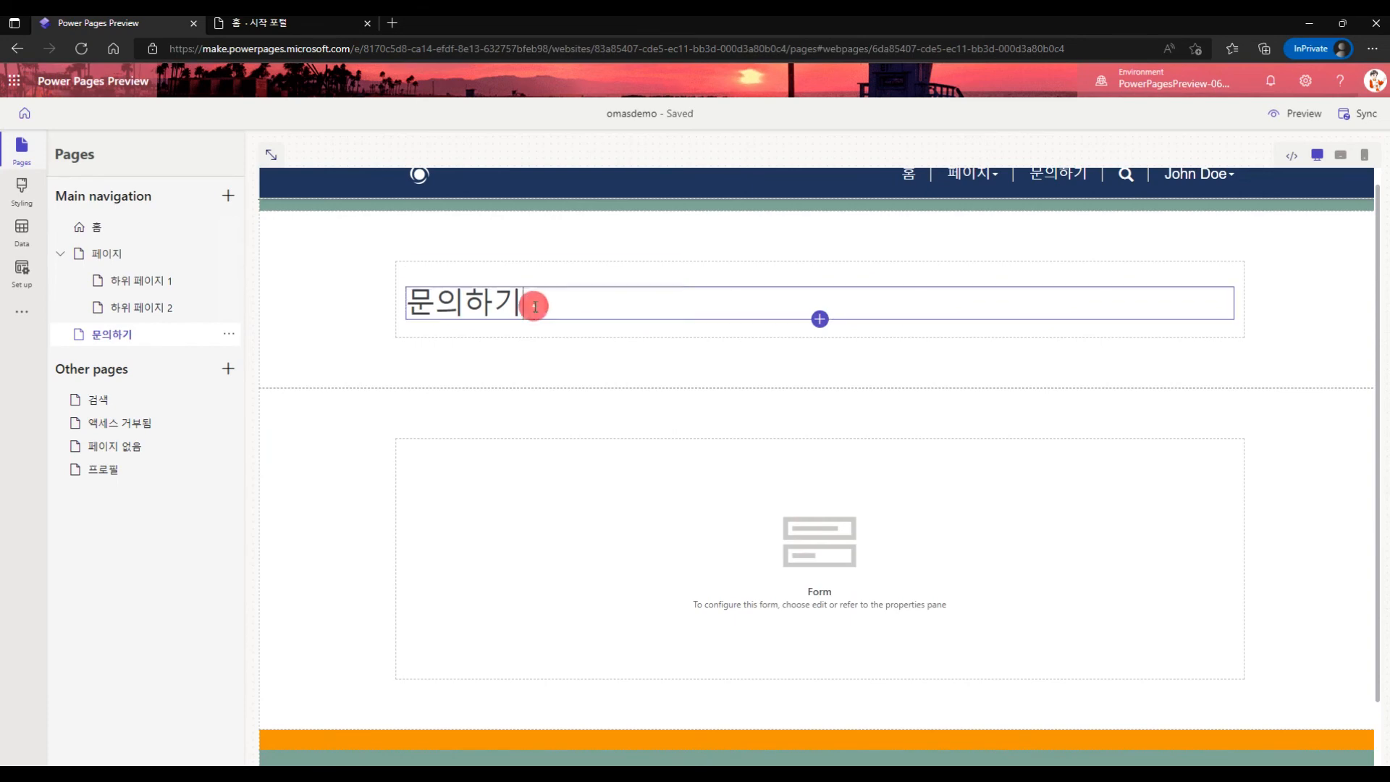
pyautogui.press('Home')
pyautogui.write('오마스에')
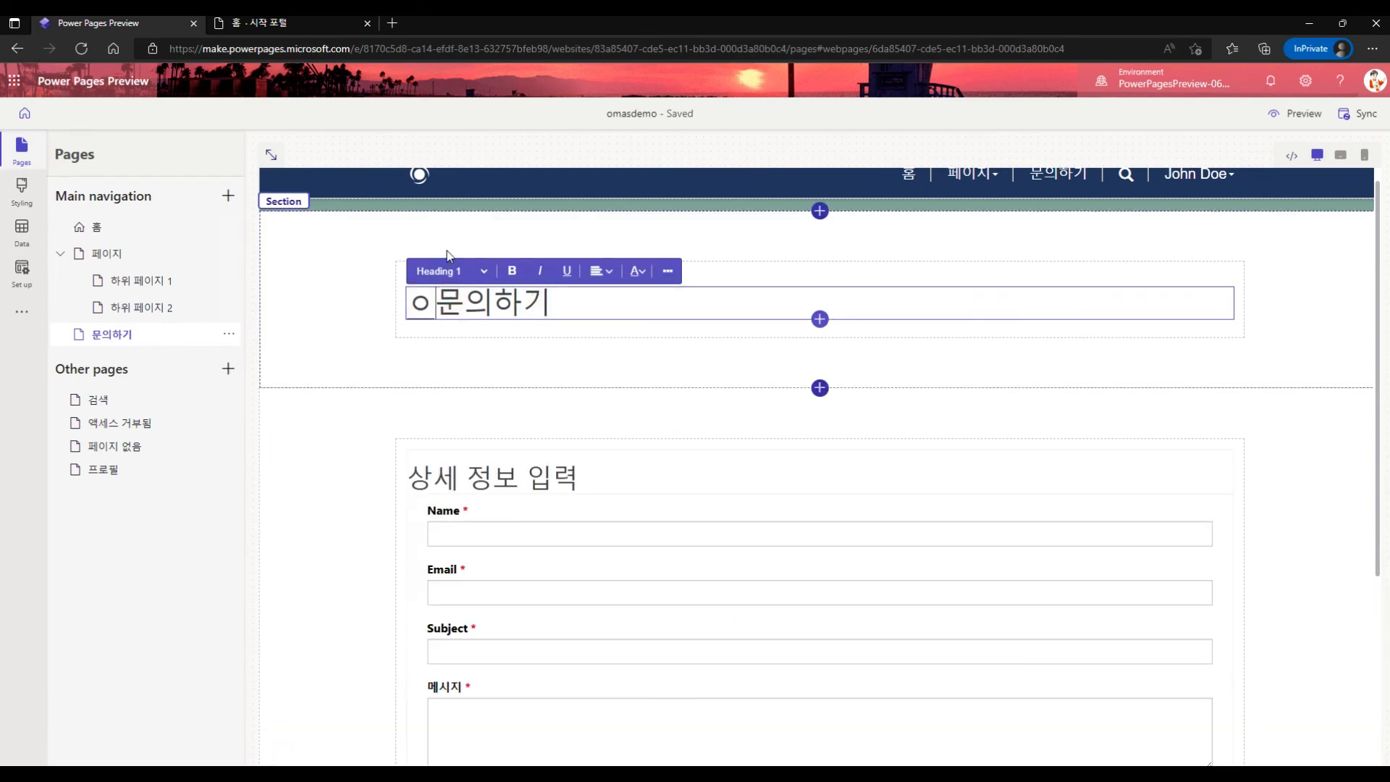
pyautogui.click(1328, 523)
pyautogui.scroll(-3, 1300, 630)
pyautogui.scroll(4, 1300, 629)
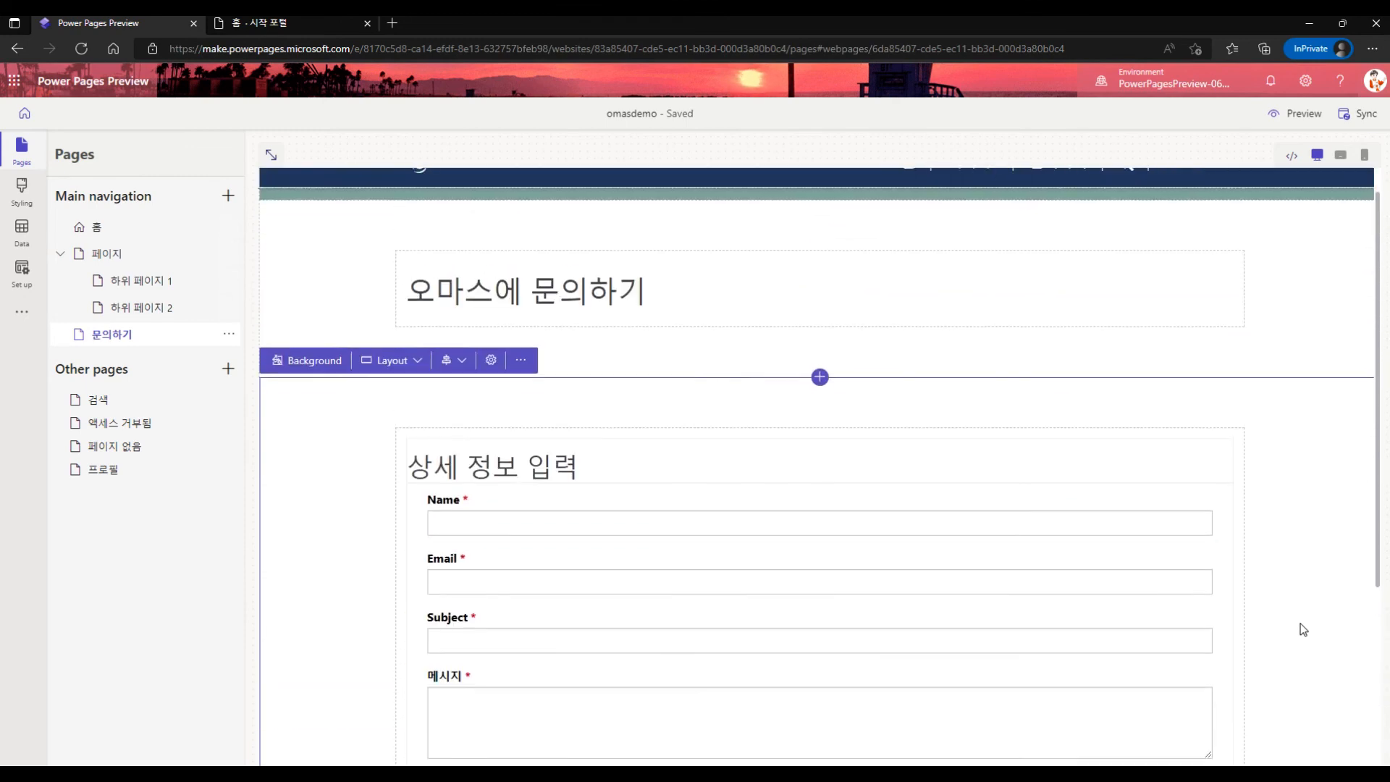
# Step: Look at the section layouts that can be added above the contact form, and view the 검색 page
pyautogui.click(821, 390)
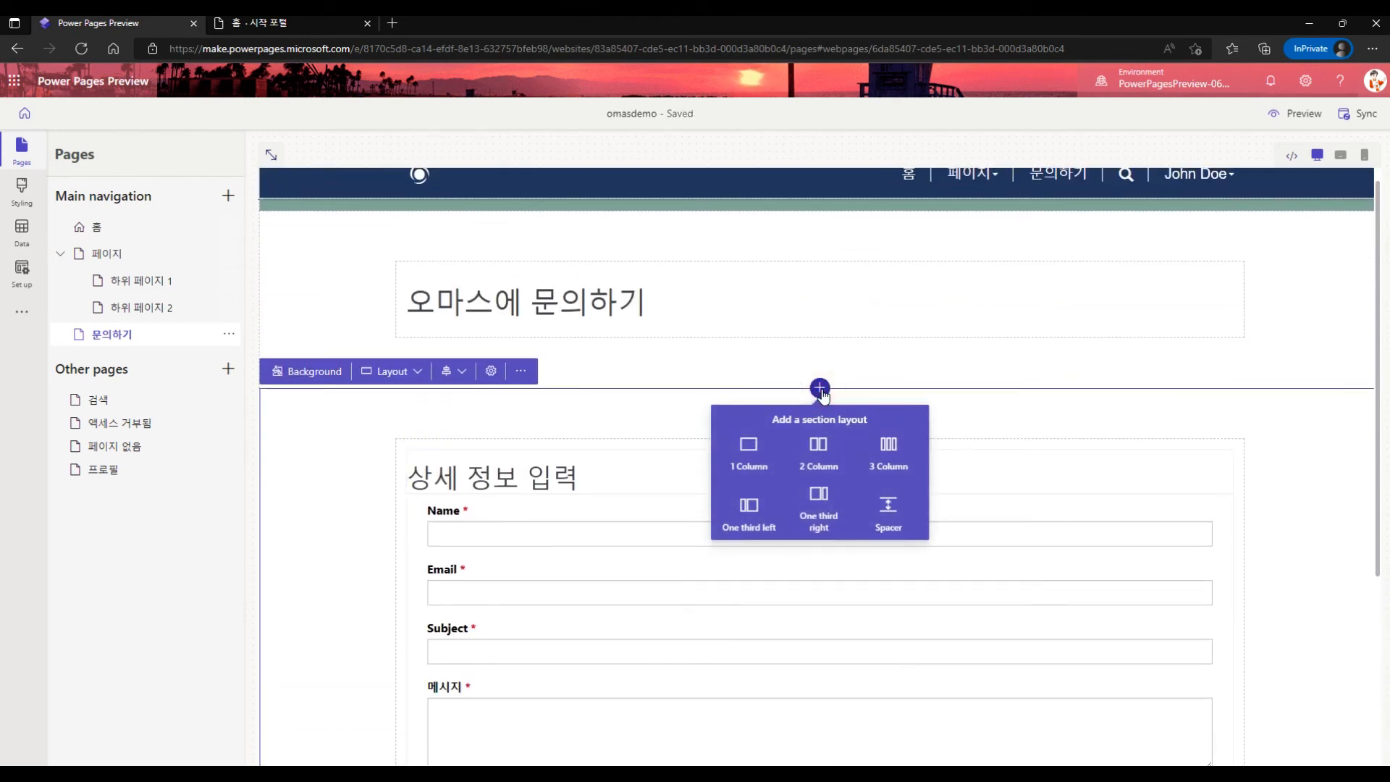
pyautogui.click(1287, 498)
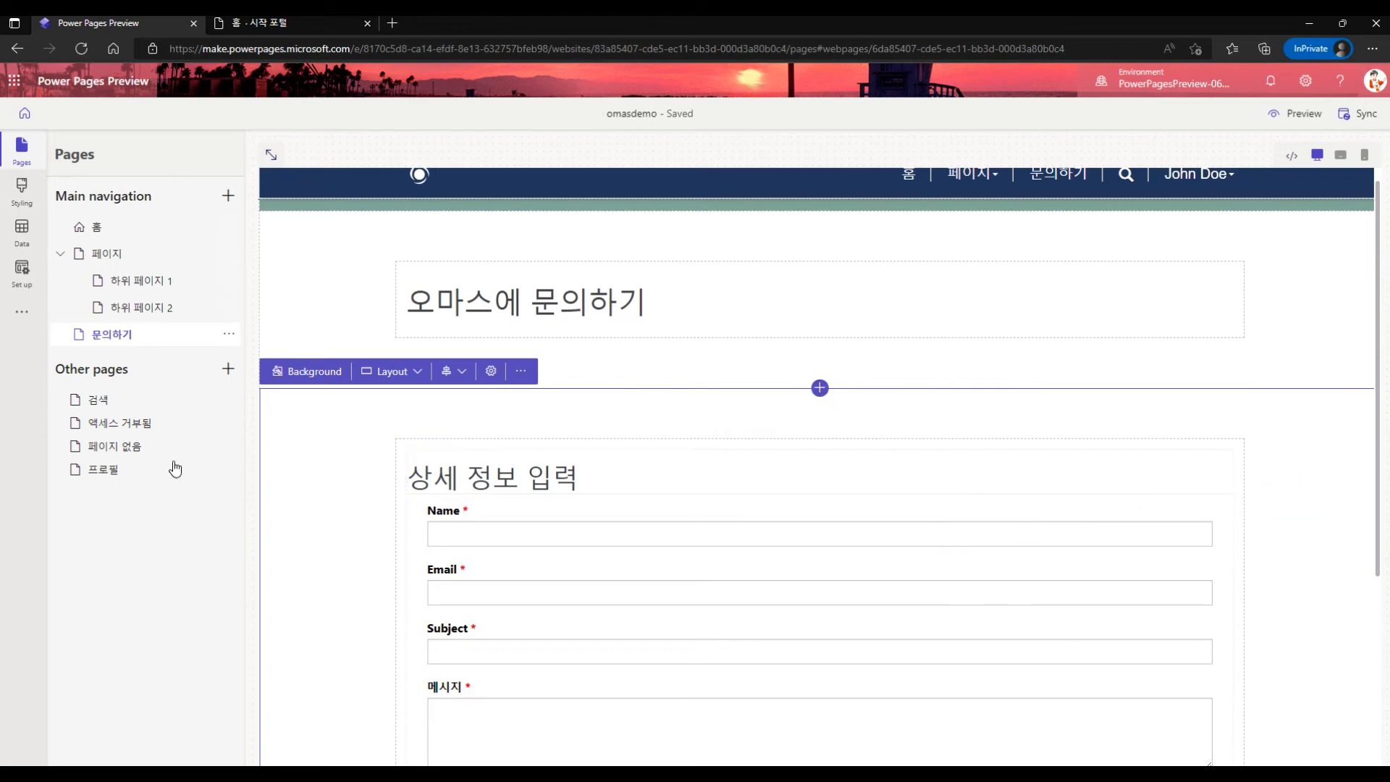
pyautogui.click(122, 426)
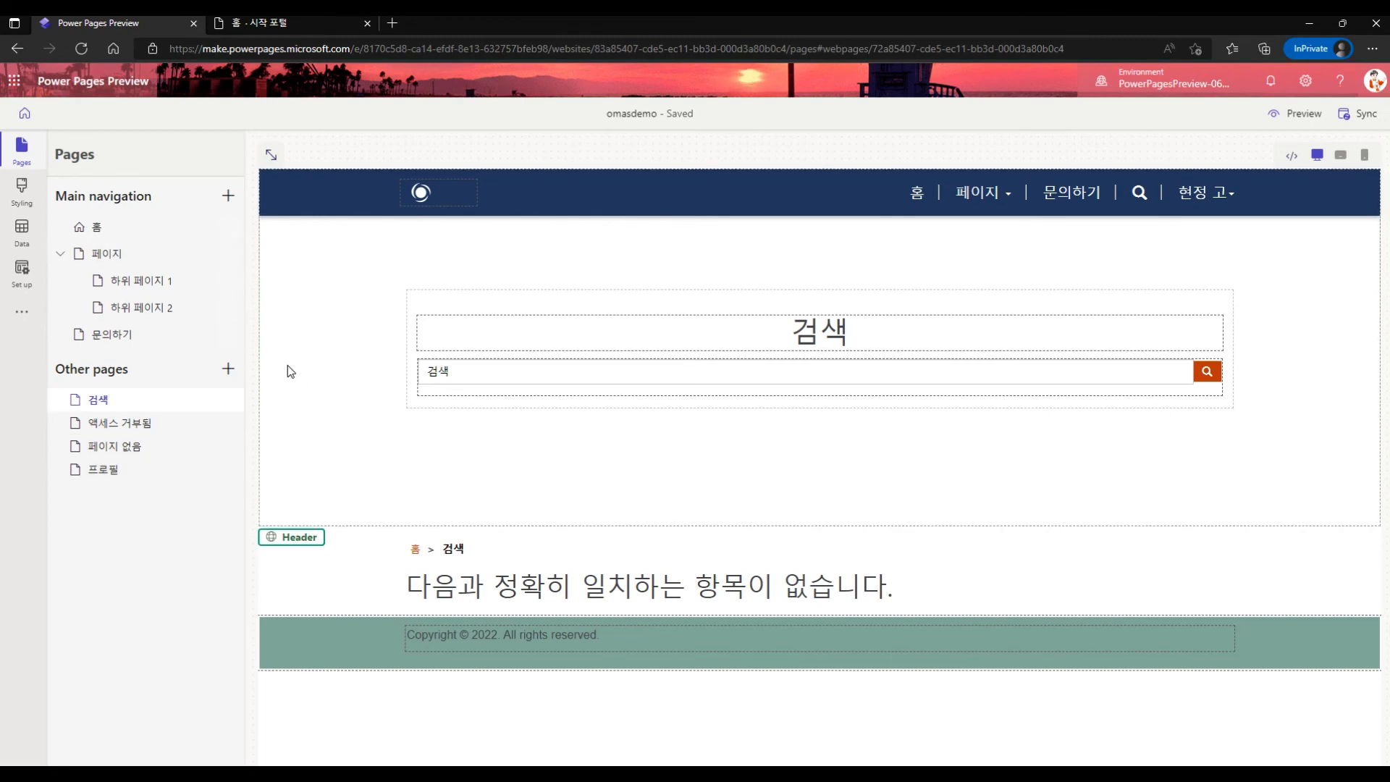
# Step: Reload the live omasdemo site, look through its home page, and view 하위 페이지 1
pyautogui.click(289, 22)
pyautogui.click(83, 50)
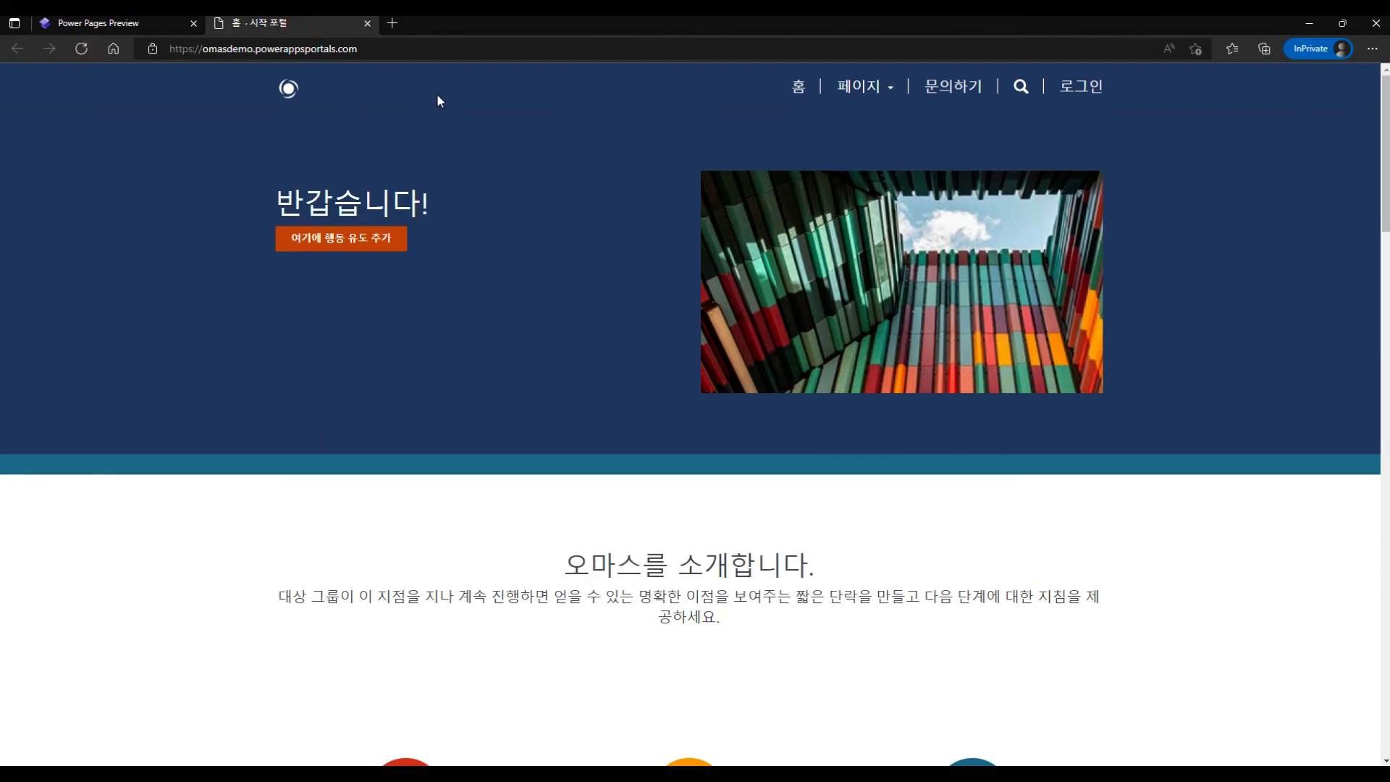
pyautogui.scroll(-7, 437, 320)
pyautogui.scroll(2, 702, 202)
pyautogui.scroll(-6, 650, 319)
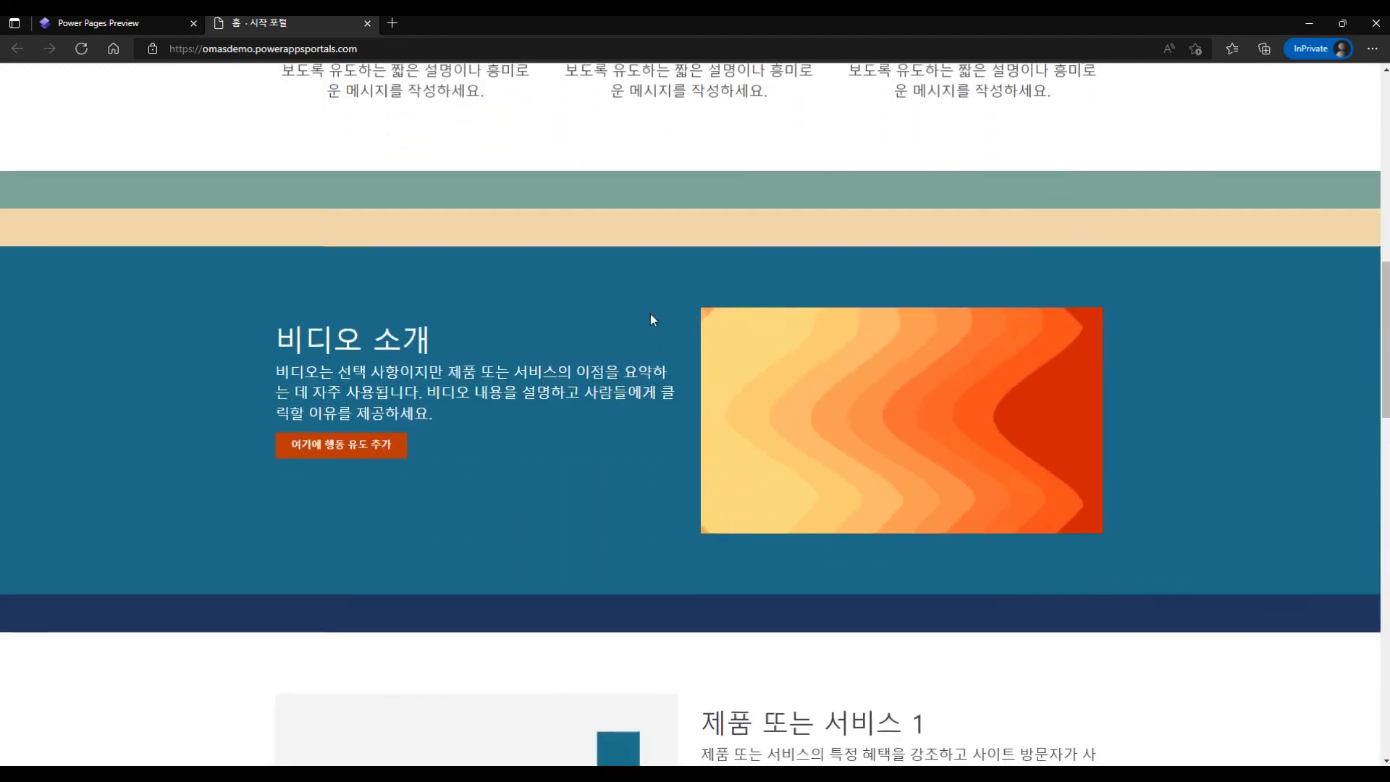
pyautogui.scroll(11, 651, 320)
pyautogui.click(863, 89)
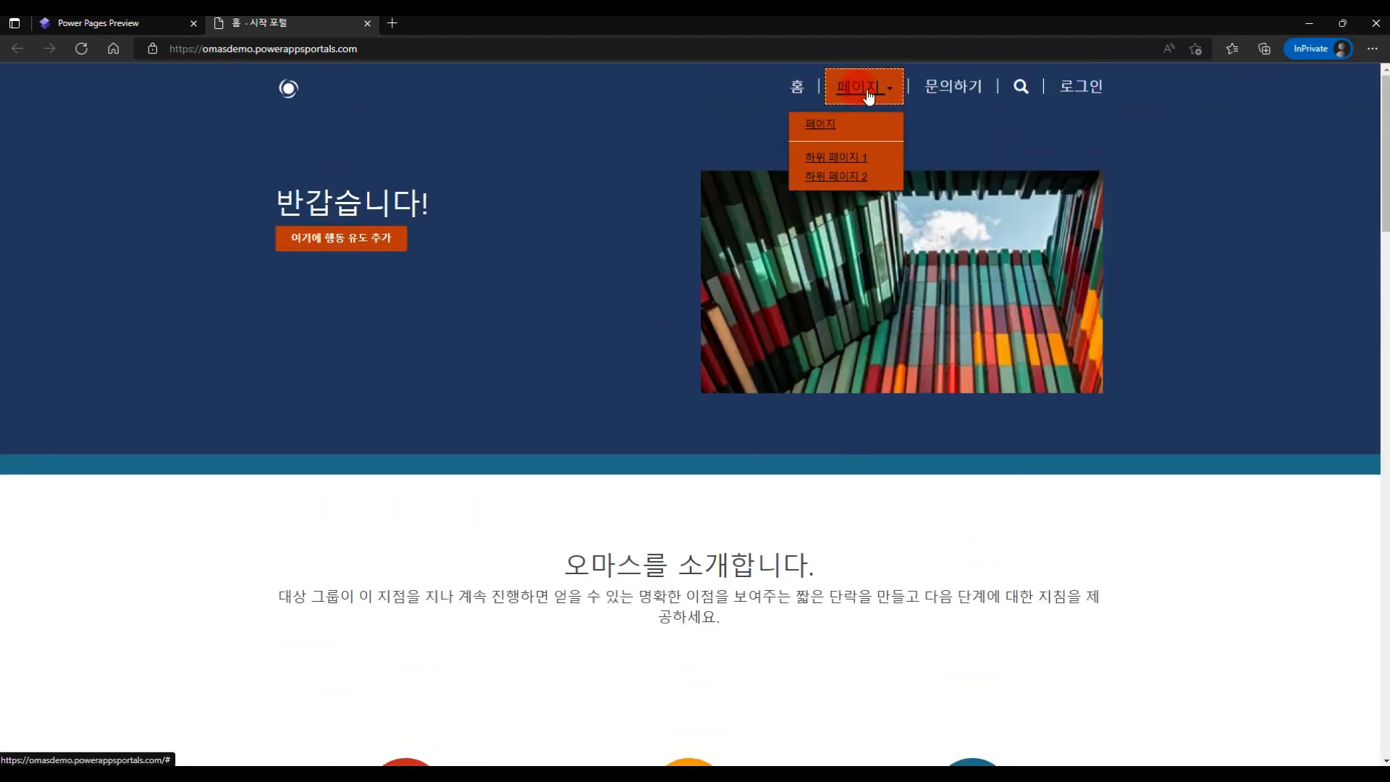
pyautogui.click(840, 157)
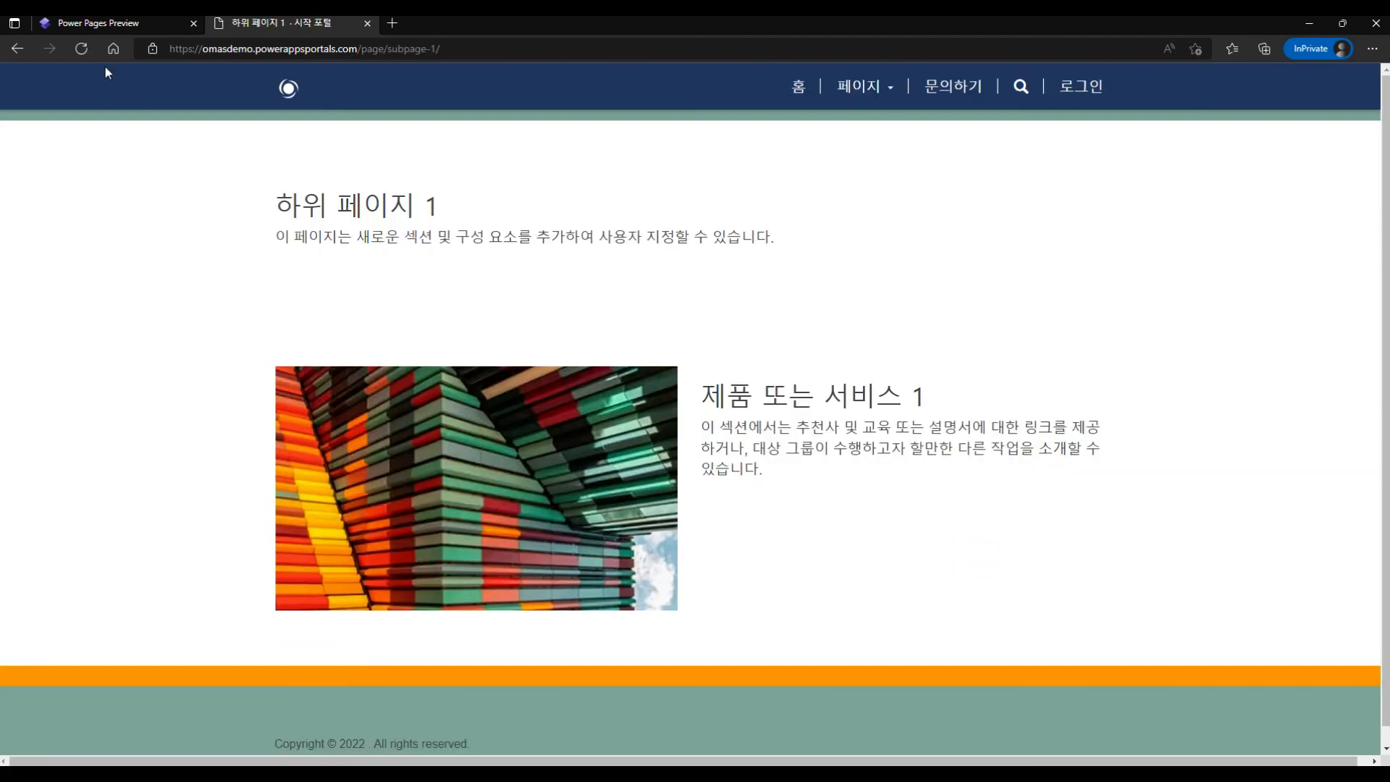
# Step: Return to the design studio, apply the Turquoise theme to the site, and save it while switching to the Data workspace
pyautogui.click(98, 22)
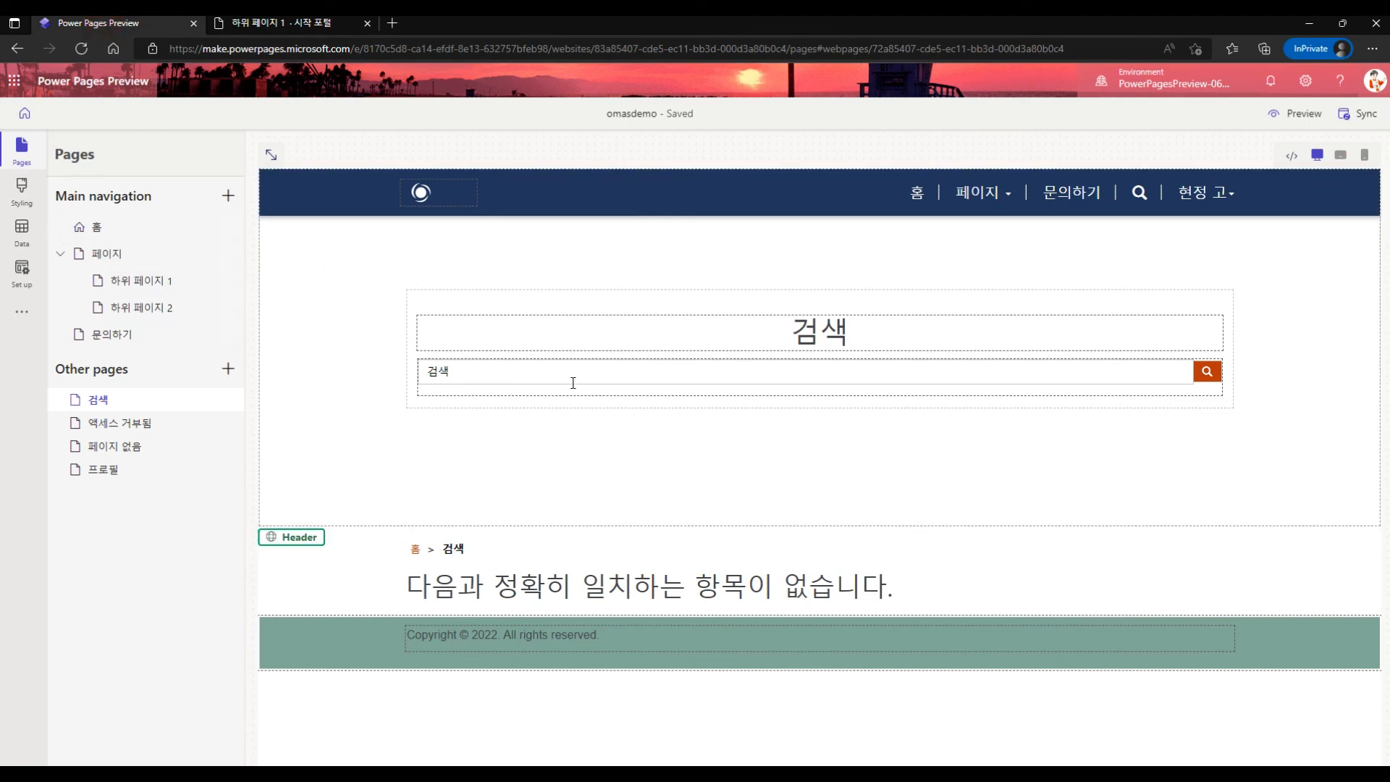
pyautogui.click(21, 191)
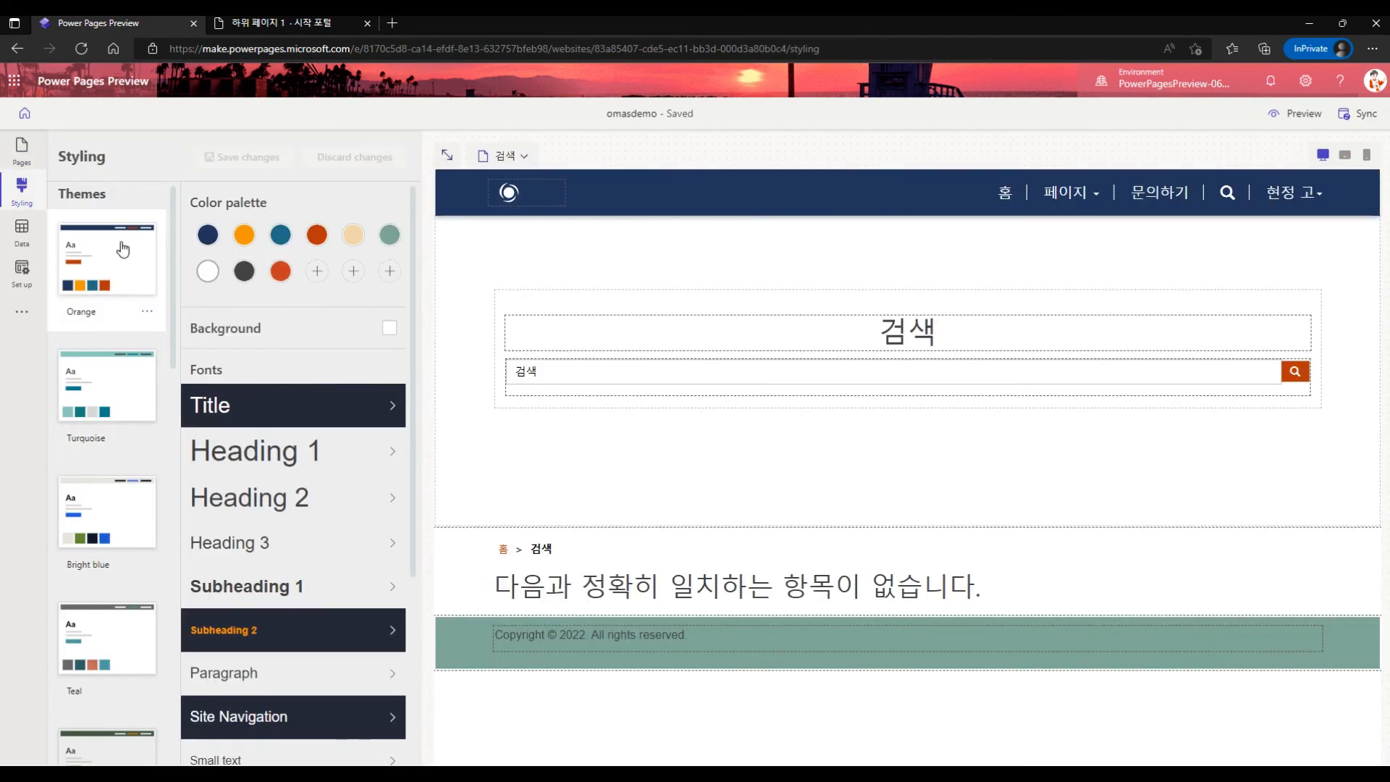
pyautogui.click(95, 400)
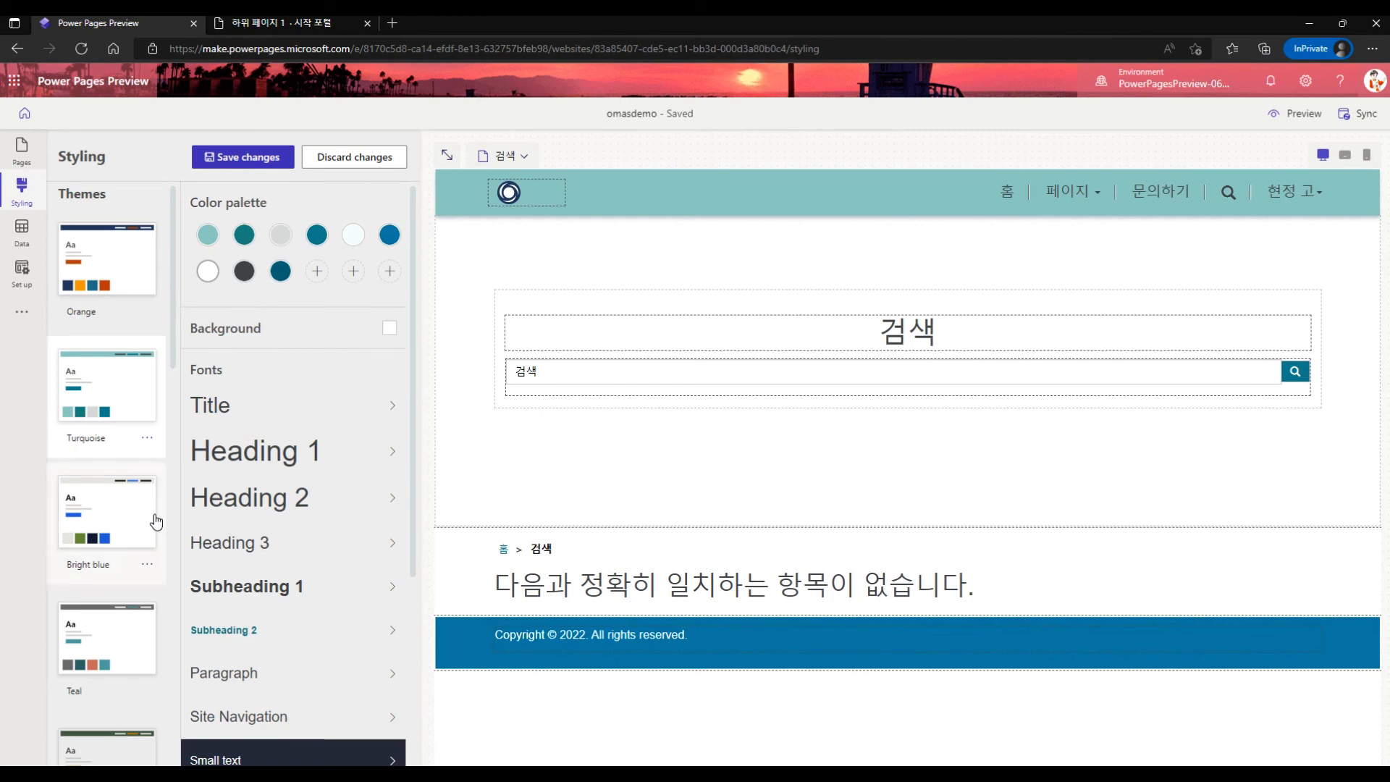
pyautogui.scroll(-10, 156, 521)
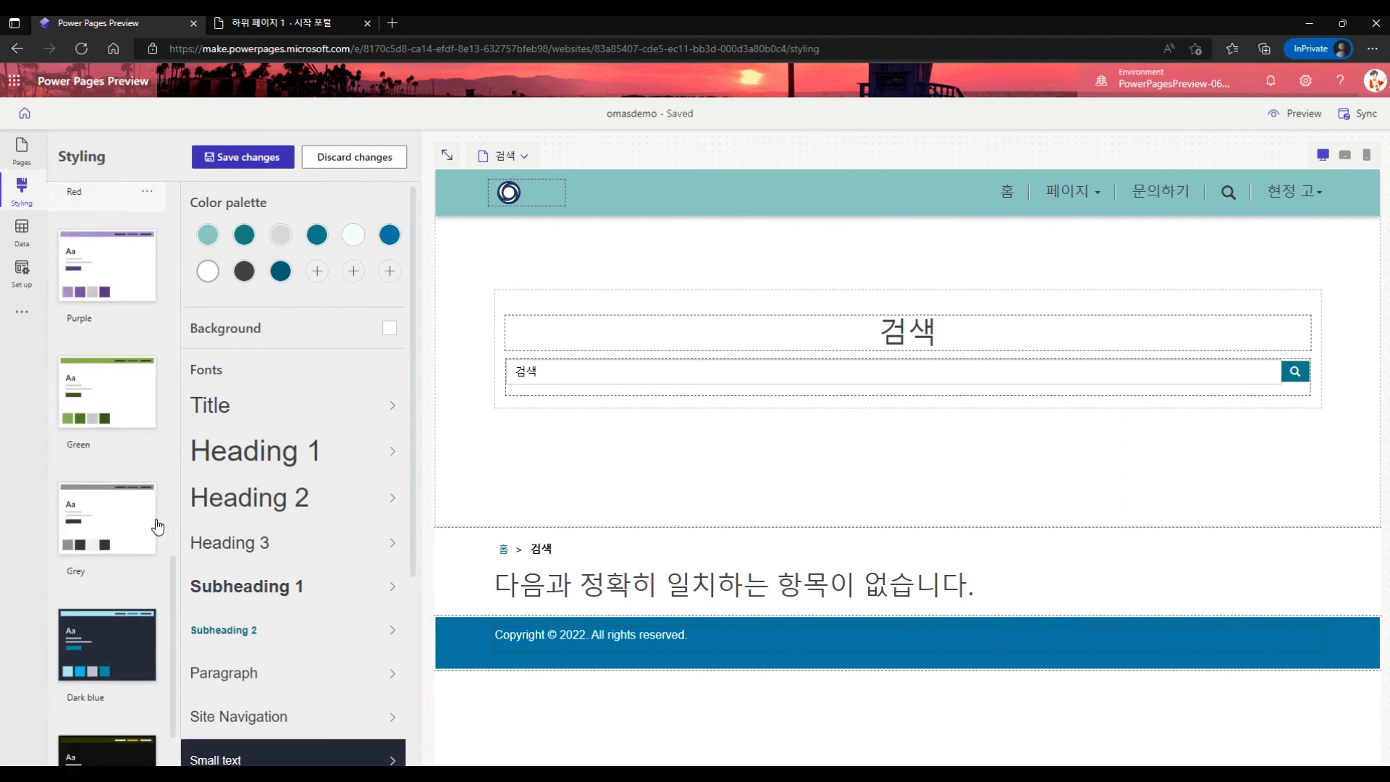
pyautogui.click(23, 230)
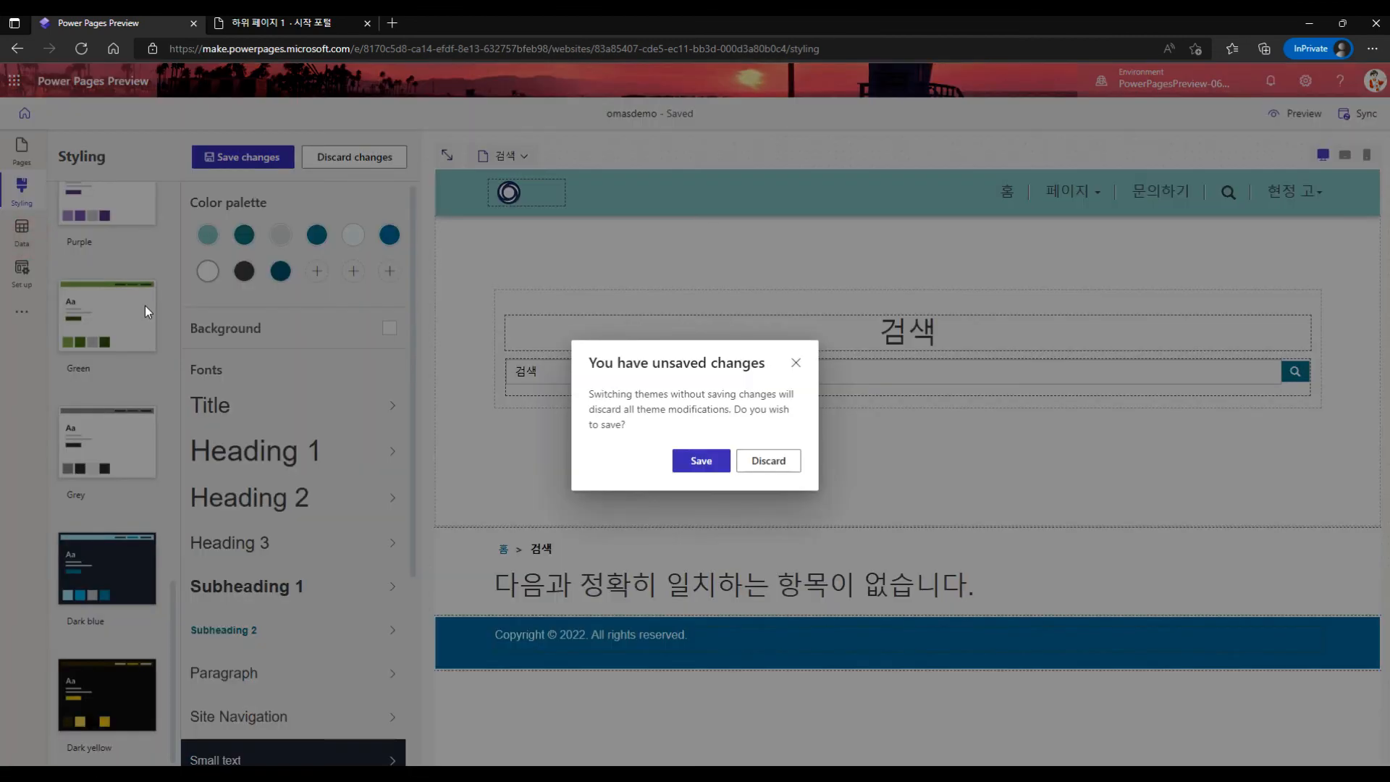
pyautogui.click(701, 461)
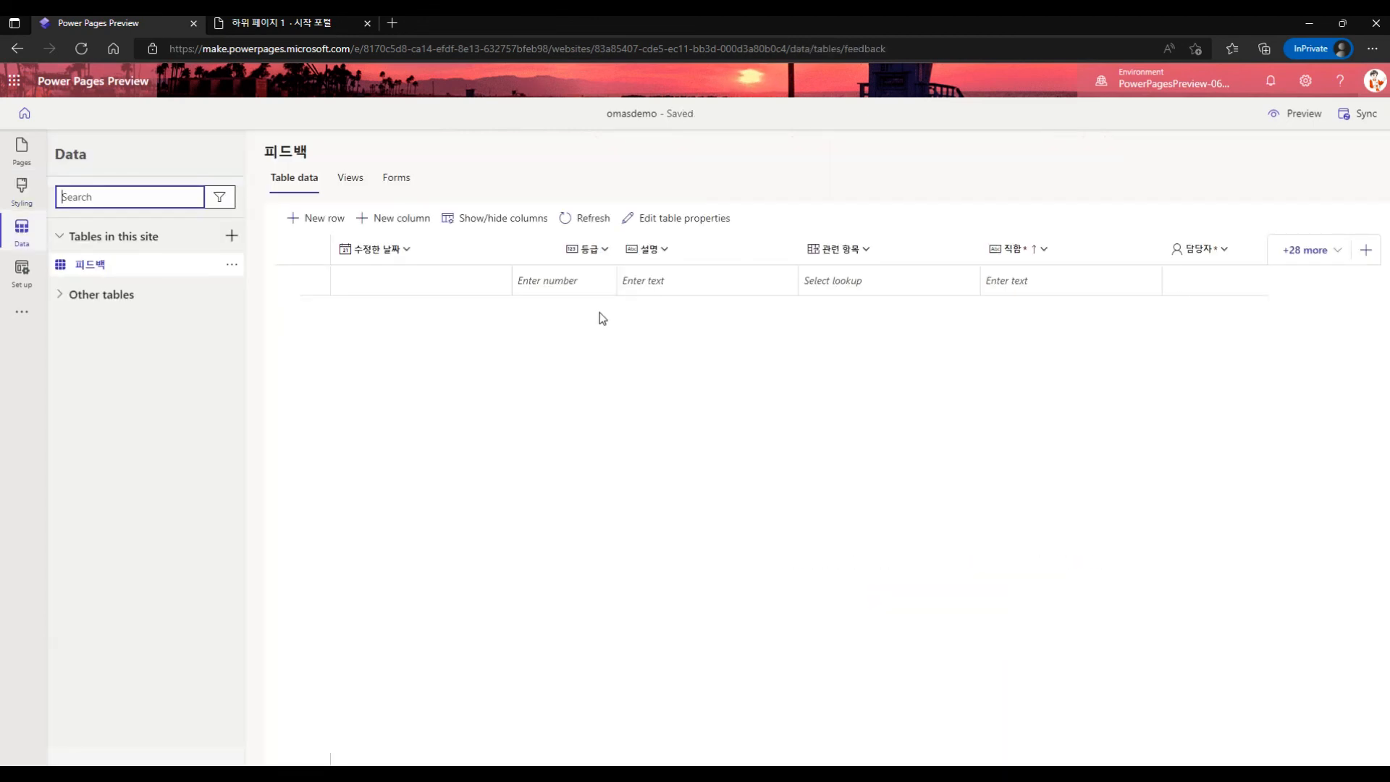
# Step: Look through the site's set-up pages for identity providers, table permissions, progressive web application, site details and admin settings
pyautogui.click(23, 274)
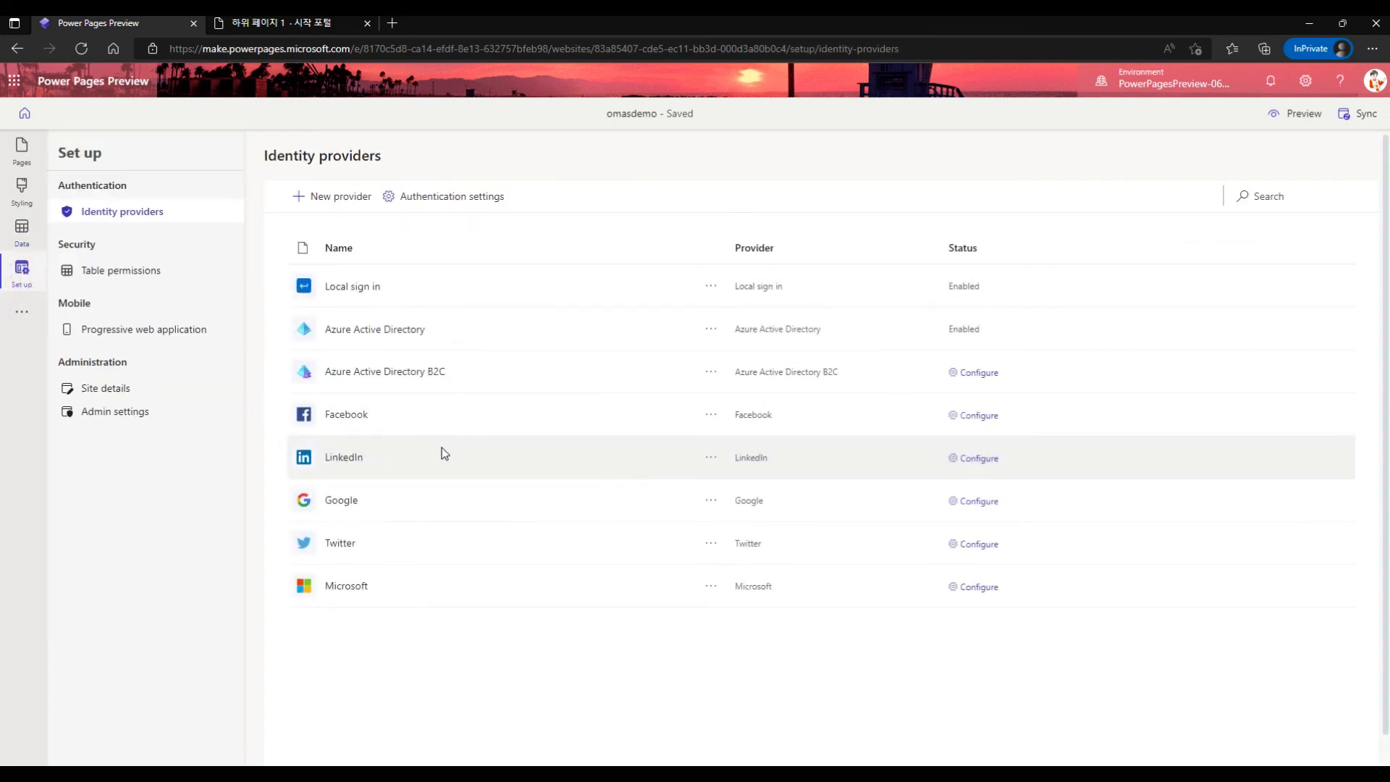
pyautogui.click(137, 271)
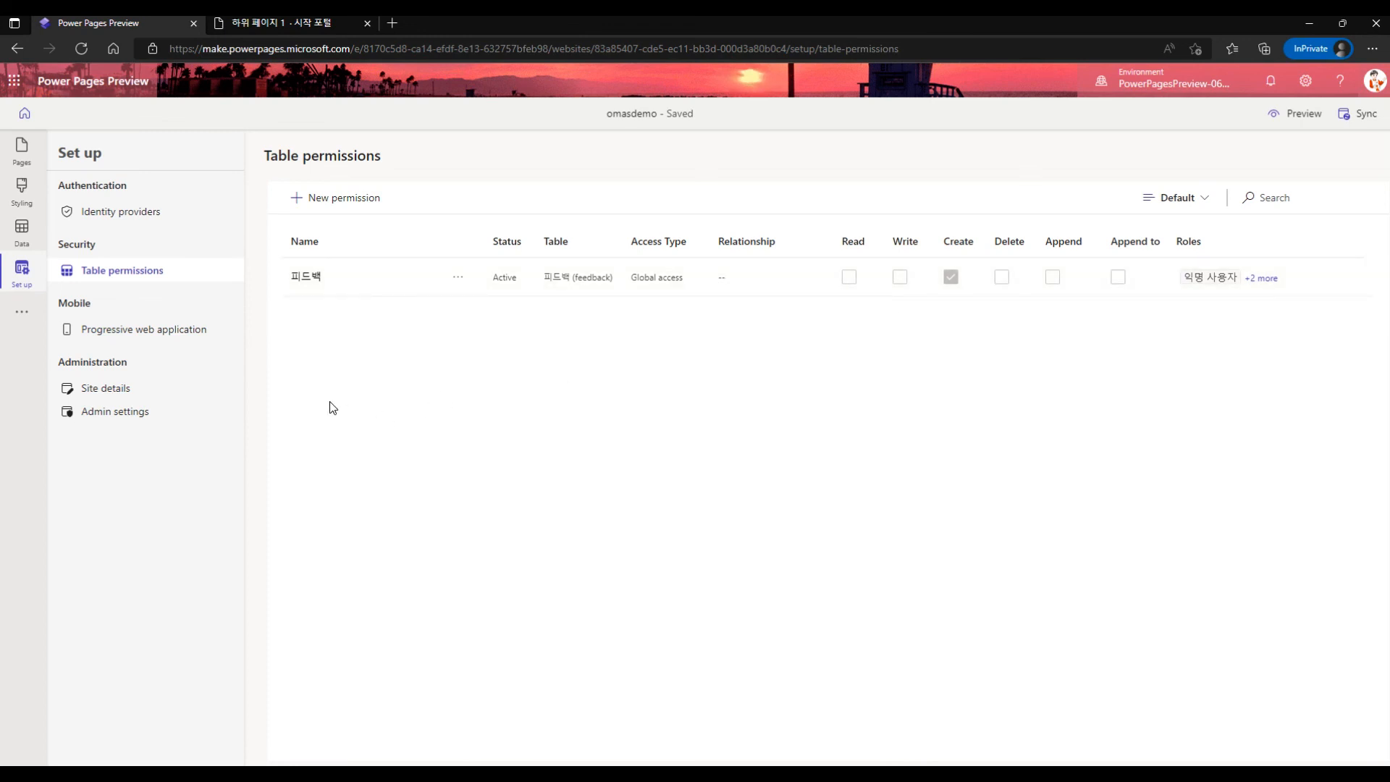
pyautogui.click(137, 330)
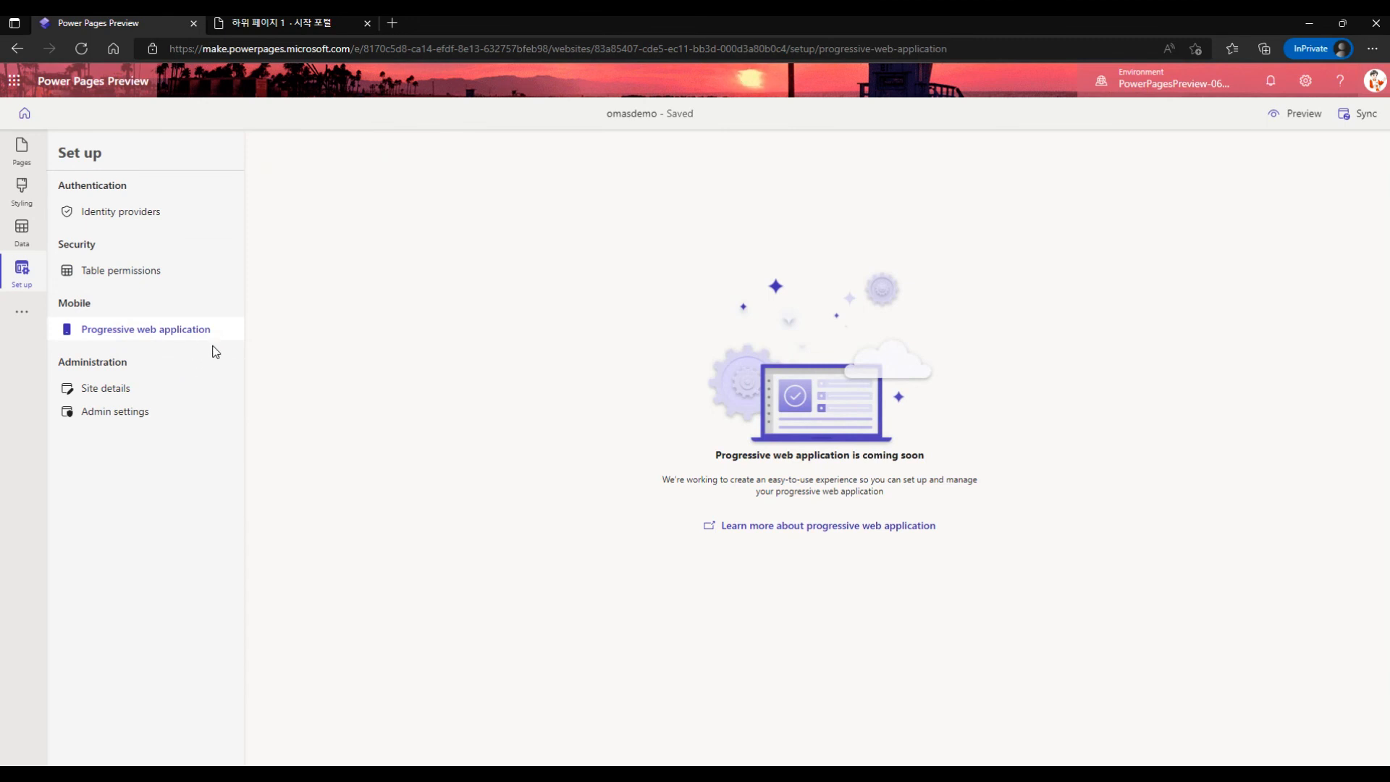
pyautogui.click(139, 390)
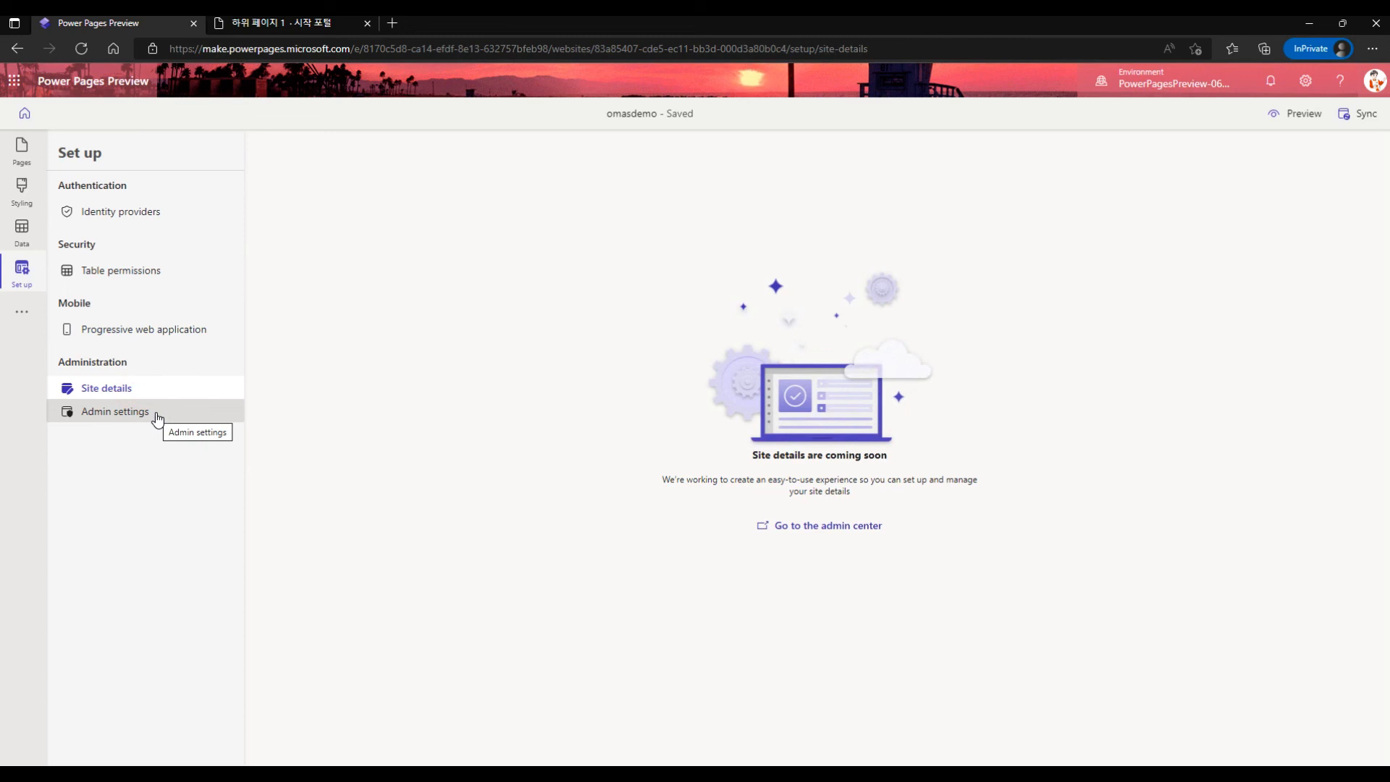
pyautogui.click(157, 417)
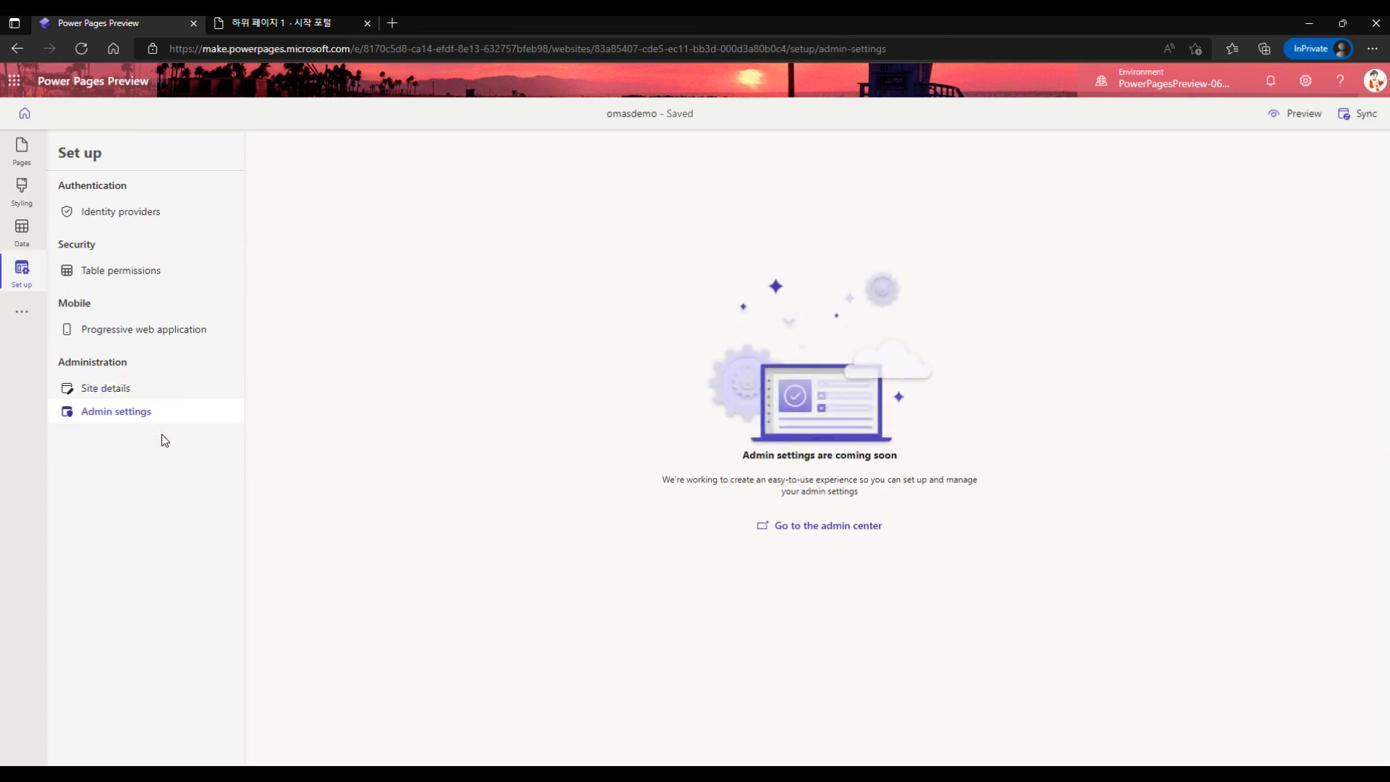
# Step: Return to the Pages workspace and view the live site's home page with the saved theme
pyautogui.click(22, 150)
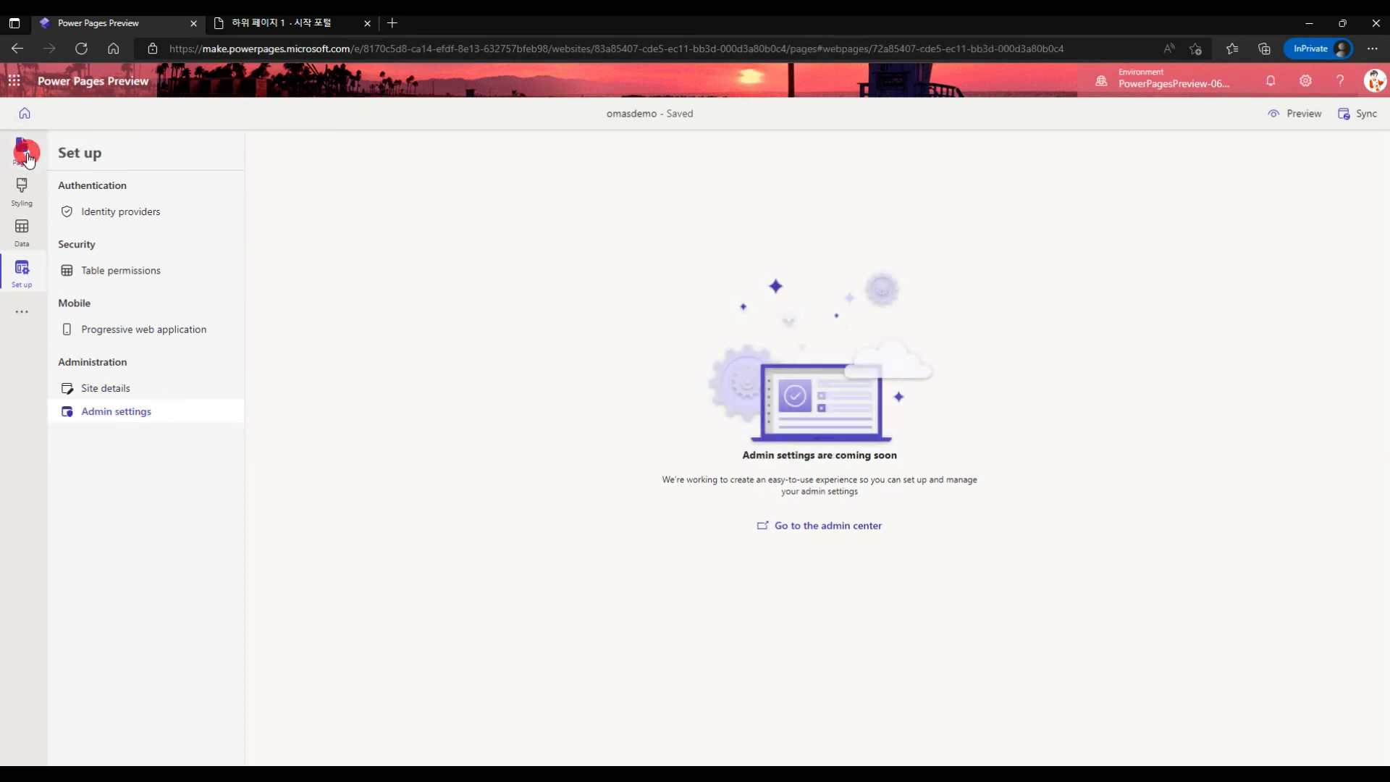
pyautogui.click(274, 25)
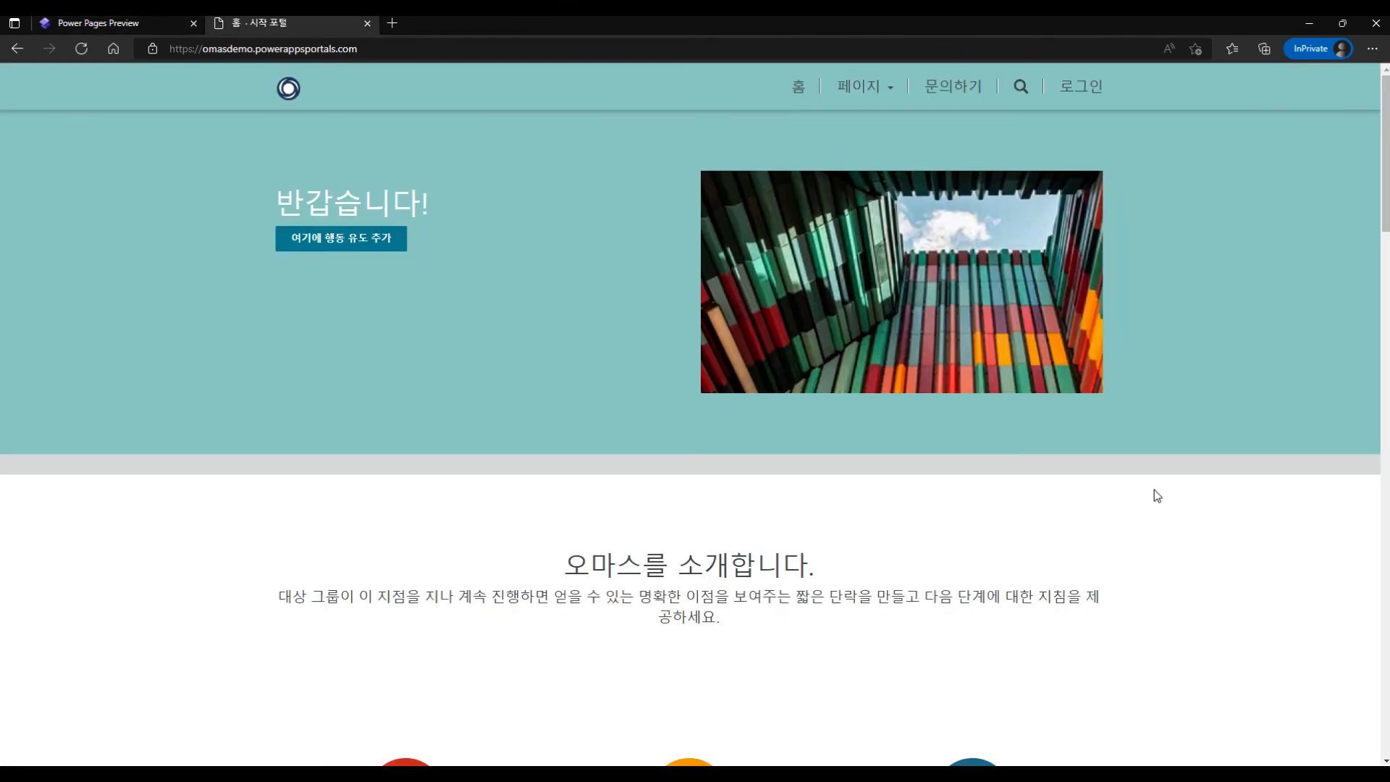